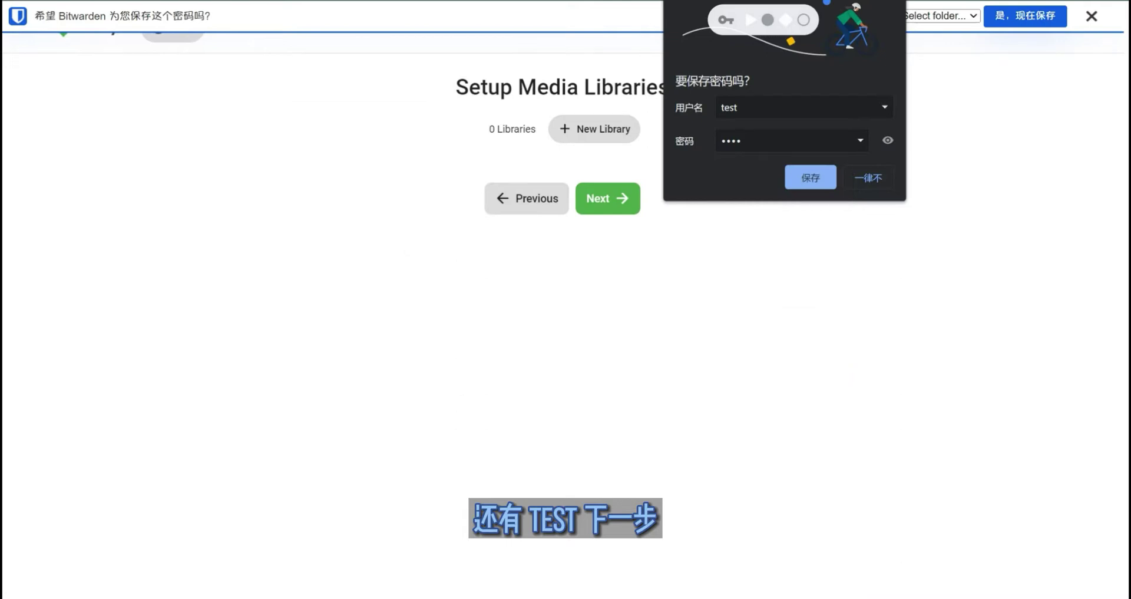
- Save the administrator password and close the prompts
{"action": "key", "text": "Return"}
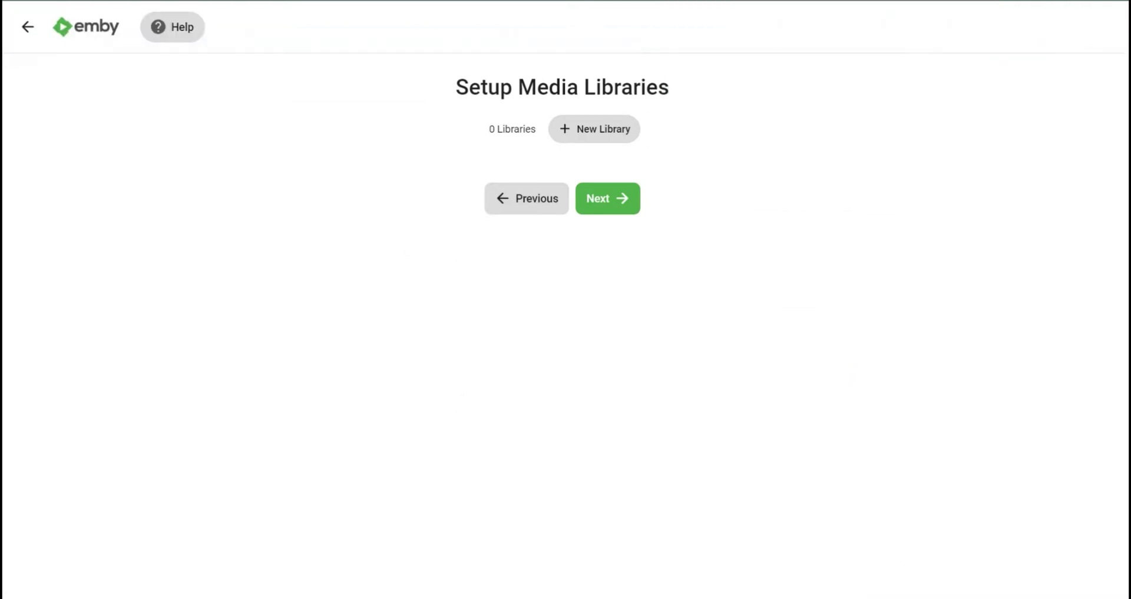
{"action": "left_click_drag", "start_coordinate": [455, 87], "coordinate": [613, 87]}
{"action": "left_click", "coordinate": [614, 87]}
- Set the preferred metadata language to Chinese Simplified and the country to China
{"action": "left_click", "coordinate": [607, 198]}
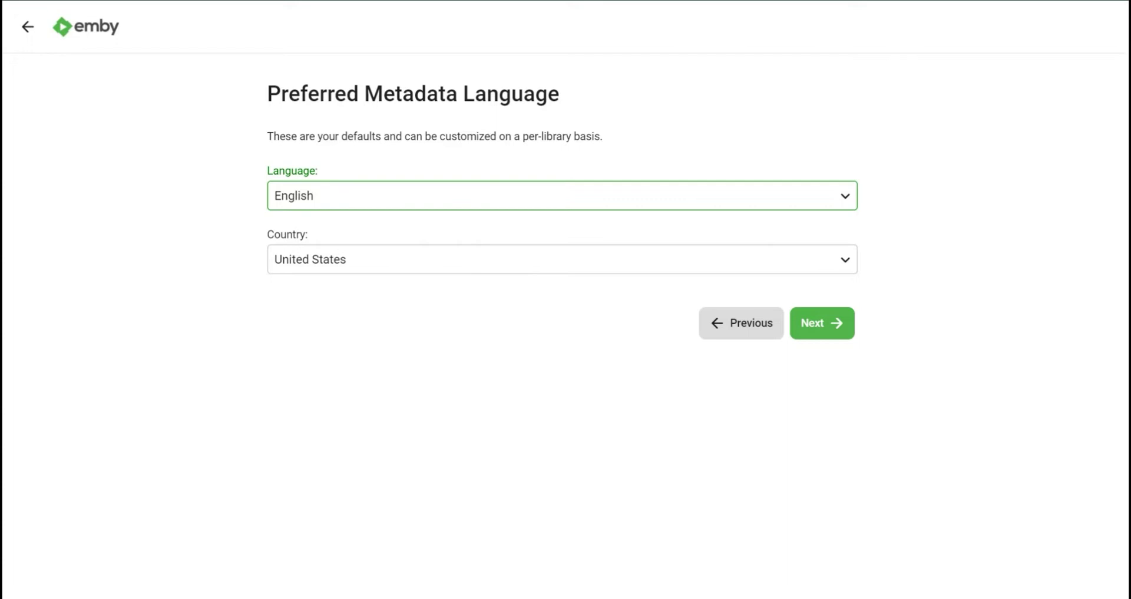
{"action": "left_click", "coordinate": [563, 196]}
{"action": "left_click", "coordinate": [324, 308]}
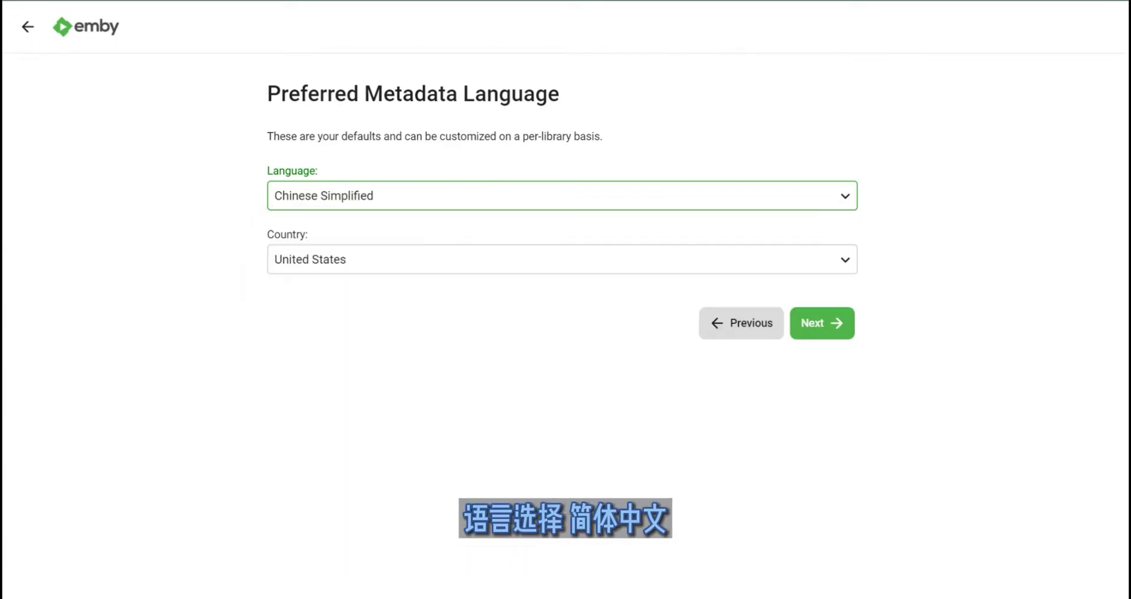
{"action": "left_click", "coordinate": [563, 259]}
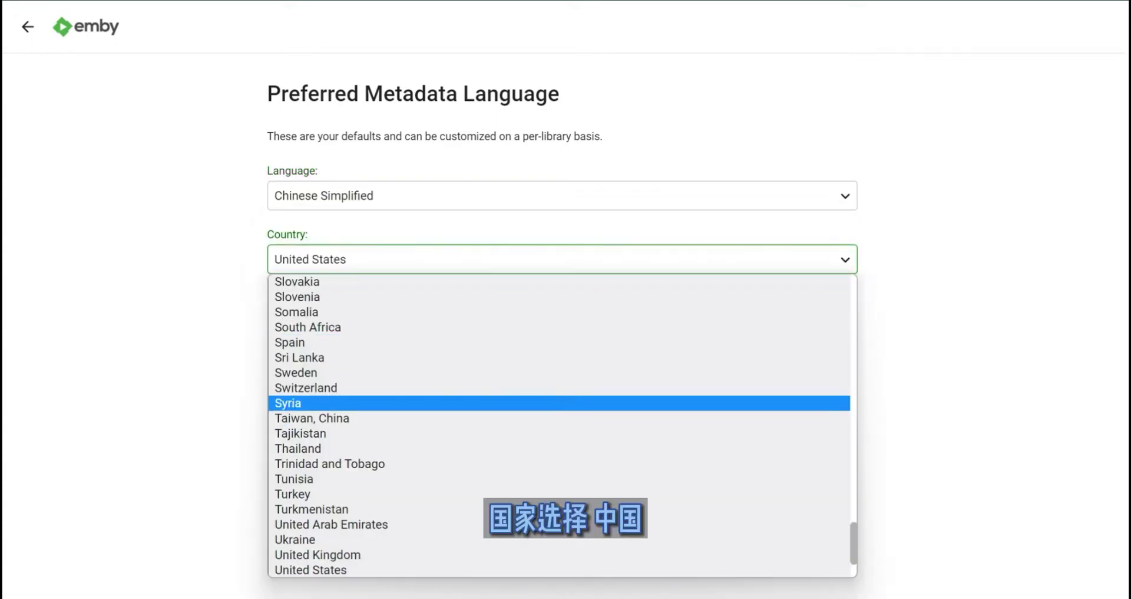
{"action": "scroll", "coordinate": [530, 406], "scroll_direction": "up", "scroll_amount": 5}
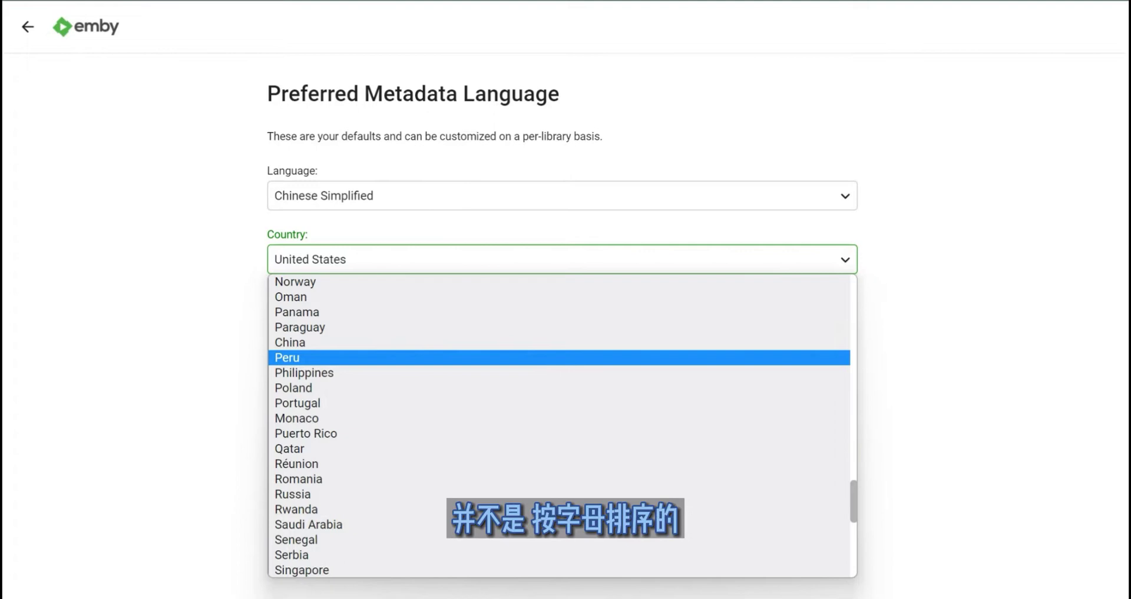
{"action": "scroll", "coordinate": [530, 281], "scroll_direction": "up", "scroll_amount": 1}
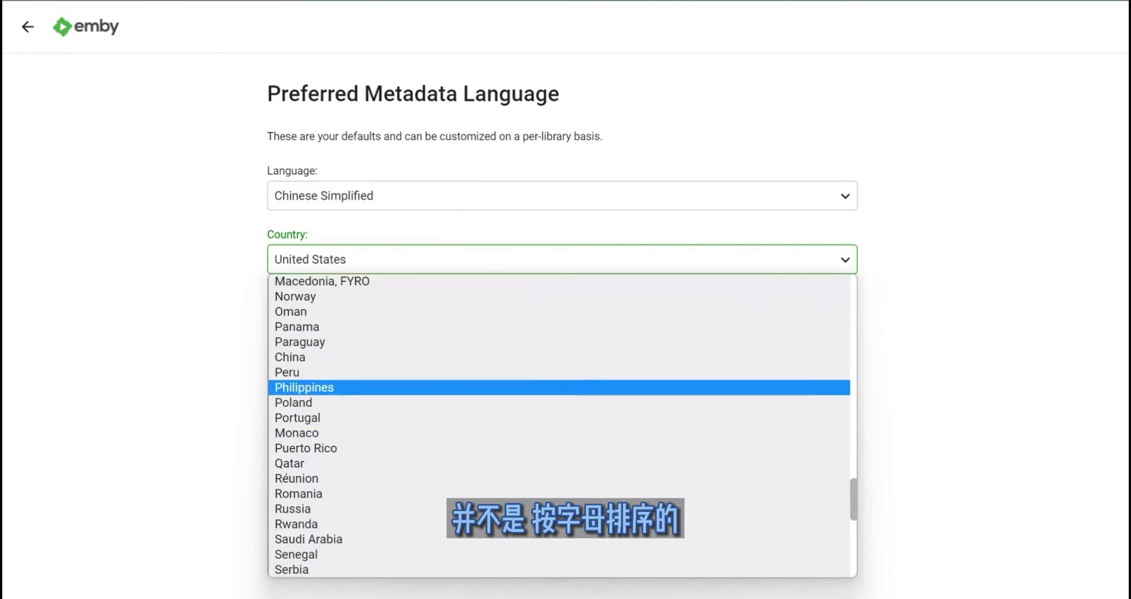
{"action": "scroll", "coordinate": [530, 372], "scroll_direction": "up", "scroll_amount": 5}
{"action": "scroll", "coordinate": [530, 372], "scroll_direction": "up", "scroll_amount": 5}
{"action": "scroll", "coordinate": [530, 338], "scroll_direction": "down", "scroll_amount": 15}
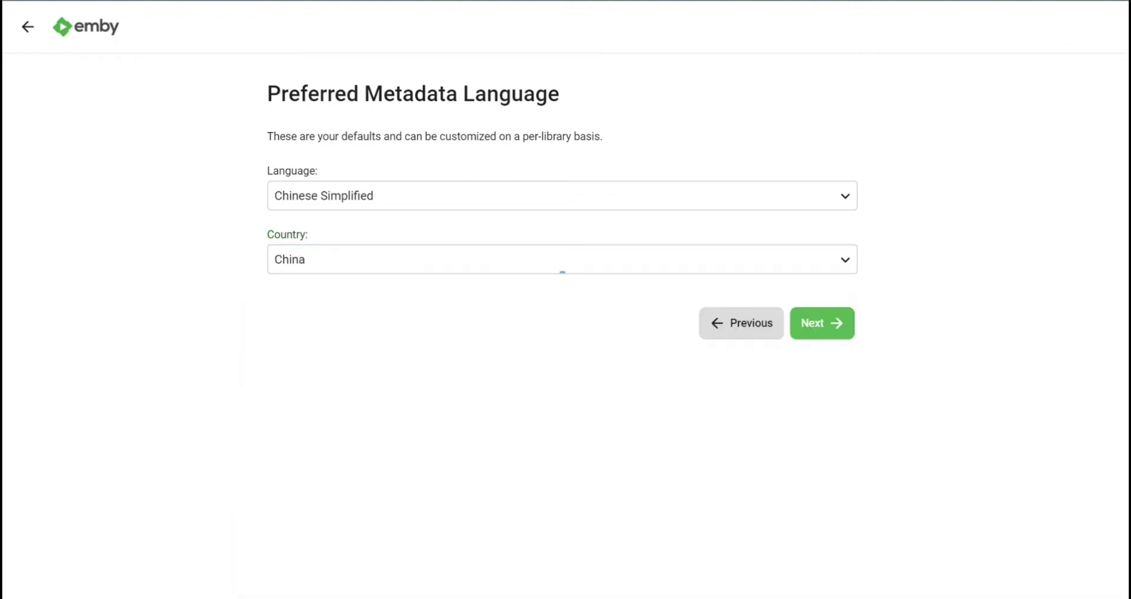
{"action": "key", "text": "Return"}
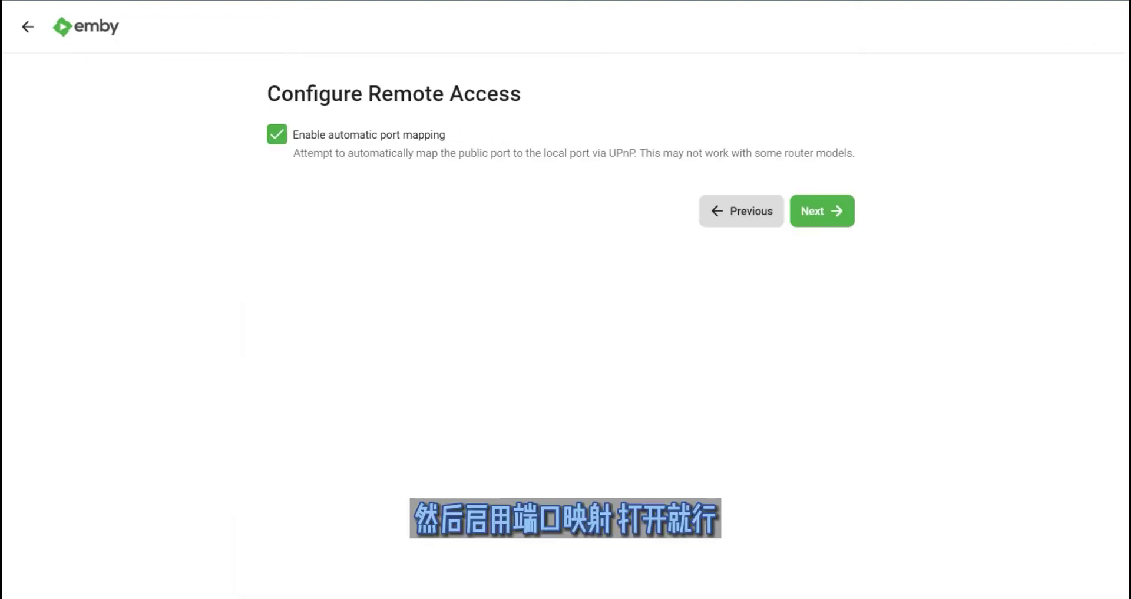
- Accept the terms of service and finish the setup wizard
{"action": "left_click", "coordinate": [822, 210]}
{"action": "left_click", "coordinate": [277, 243]}
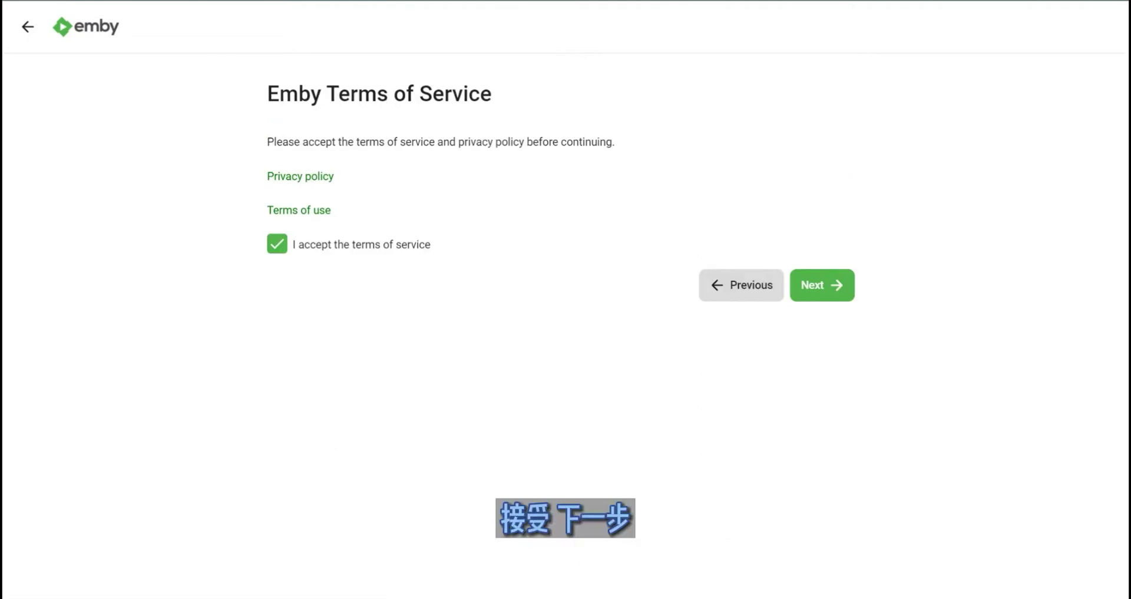
{"action": "left_click", "coordinate": [822, 284]}
{"action": "left_click", "coordinate": [819, 261]}
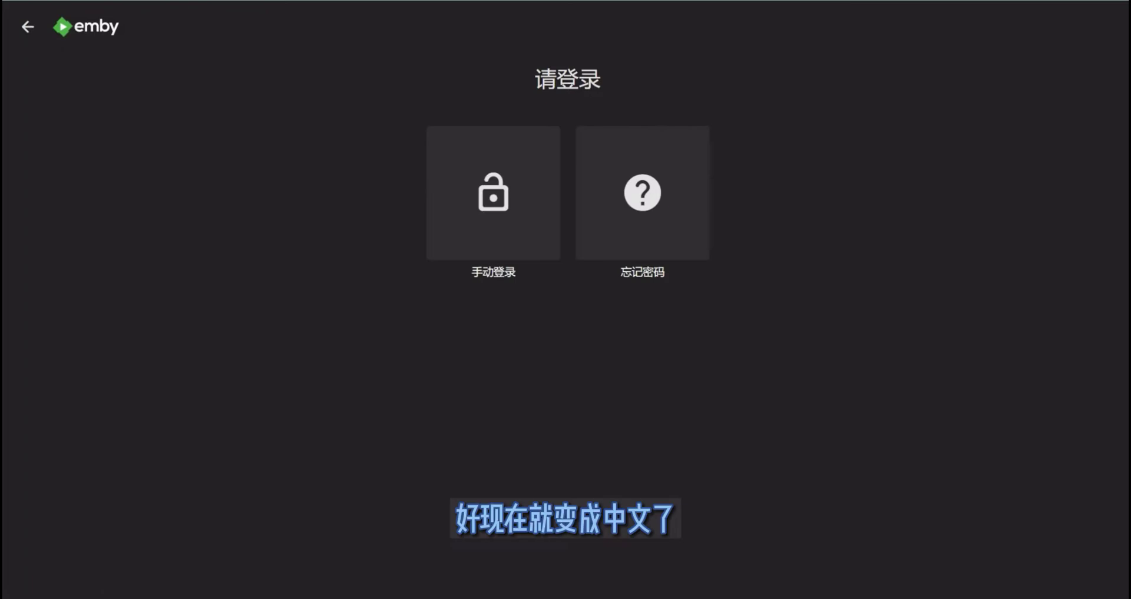
- Sign in manually with the user's credentials to reach the library home page
{"action": "left_click", "coordinate": [493, 193]}
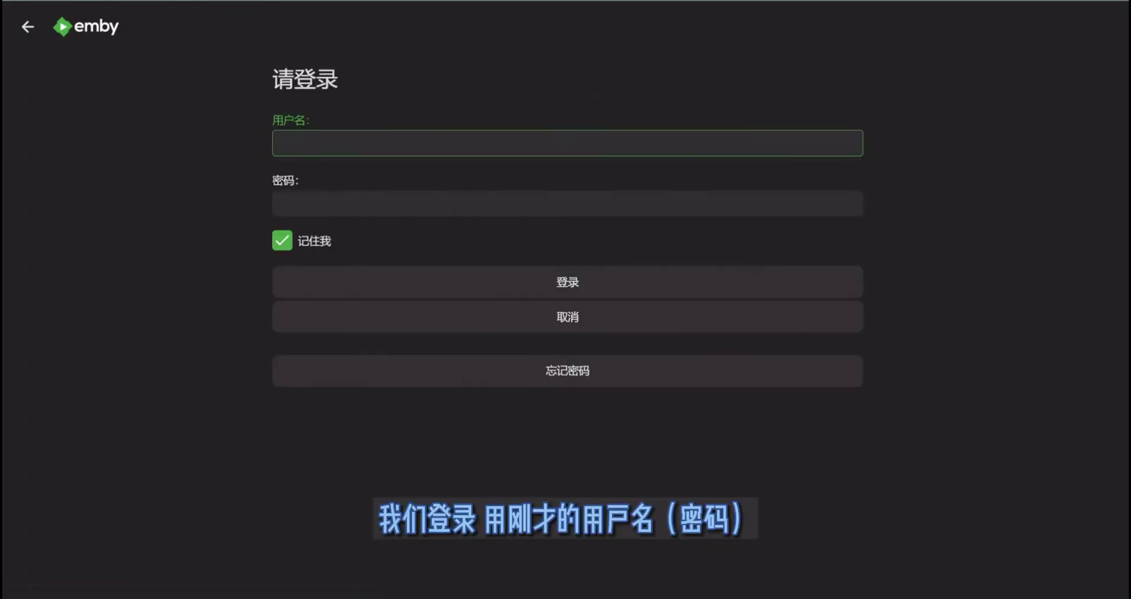
{"action": "key", "text": "Tab"}
{"action": "type", "text": "test"}
{"action": "key", "text": "Tab"}
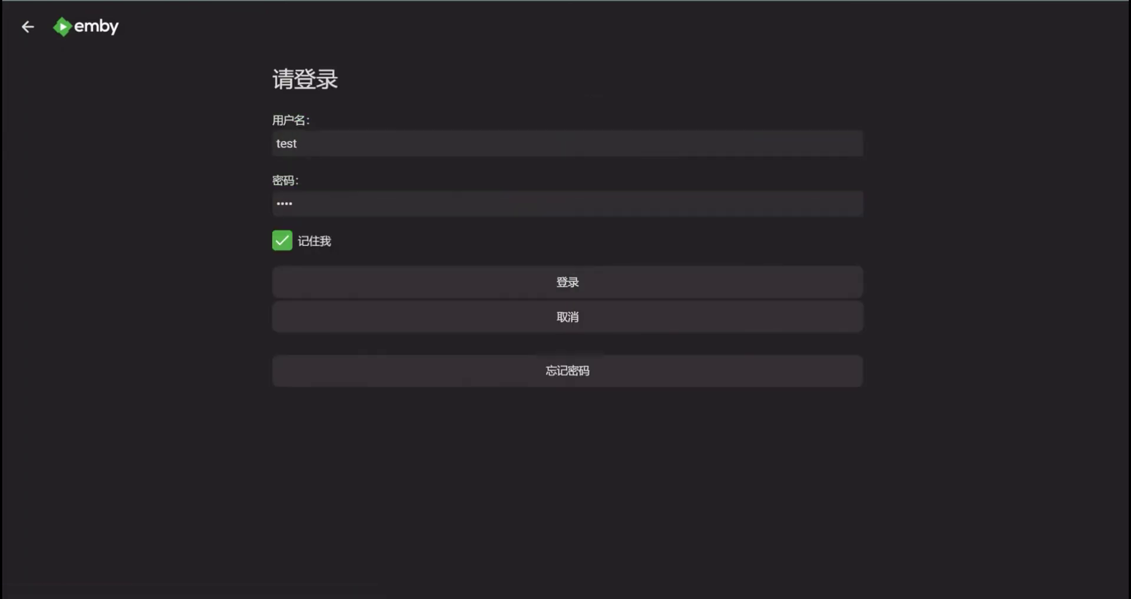
{"action": "key", "text": "Return"}
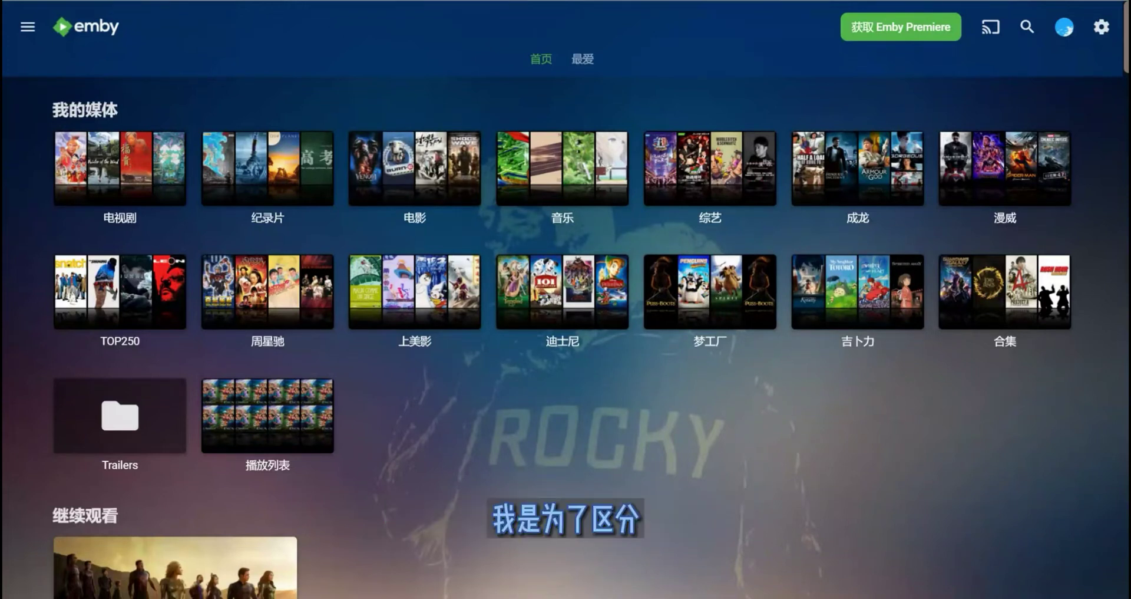
- Browse the 吉卜力 library and The Wind Rises details, then go to the server dashboard
{"action": "left_click", "coordinate": [858, 292]}
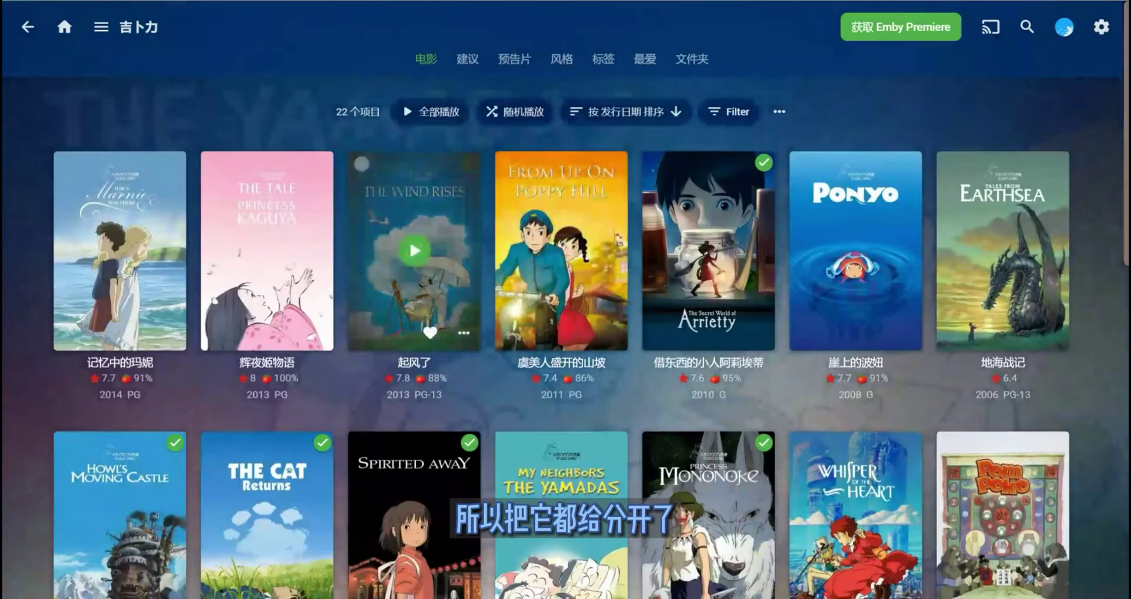
{"action": "scroll", "coordinate": [566, 294], "scroll_direction": "down", "scroll_amount": 5}
{"action": "scroll", "coordinate": [566, 294], "scroll_direction": "down", "scroll_amount": 5}
{"action": "scroll", "coordinate": [566, 294], "scroll_direction": "up", "scroll_amount": 10}
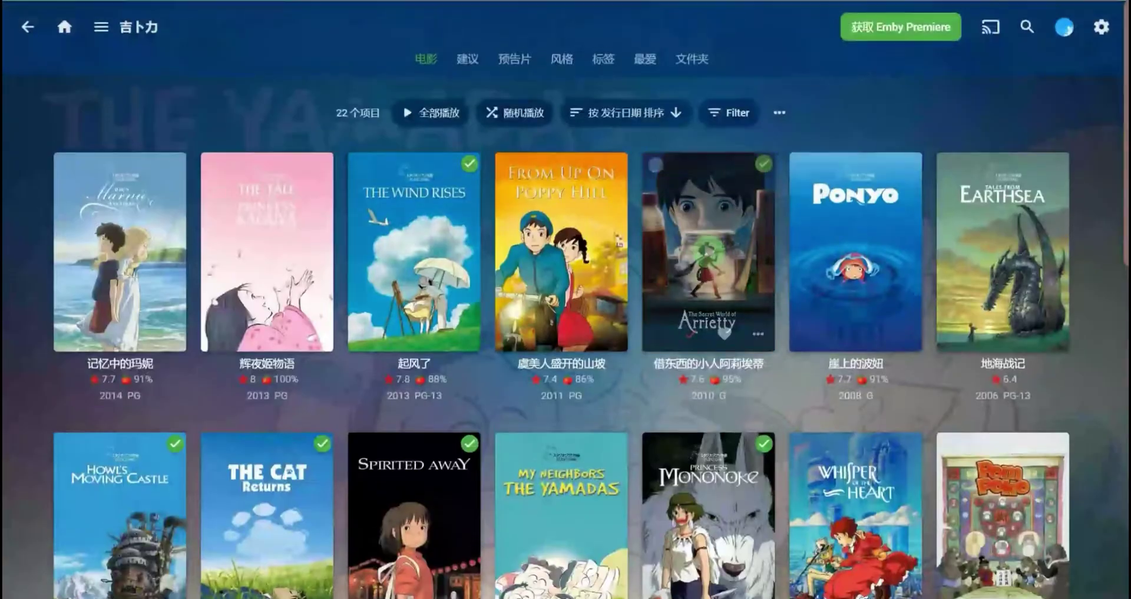
{"action": "left_click", "coordinate": [414, 289]}
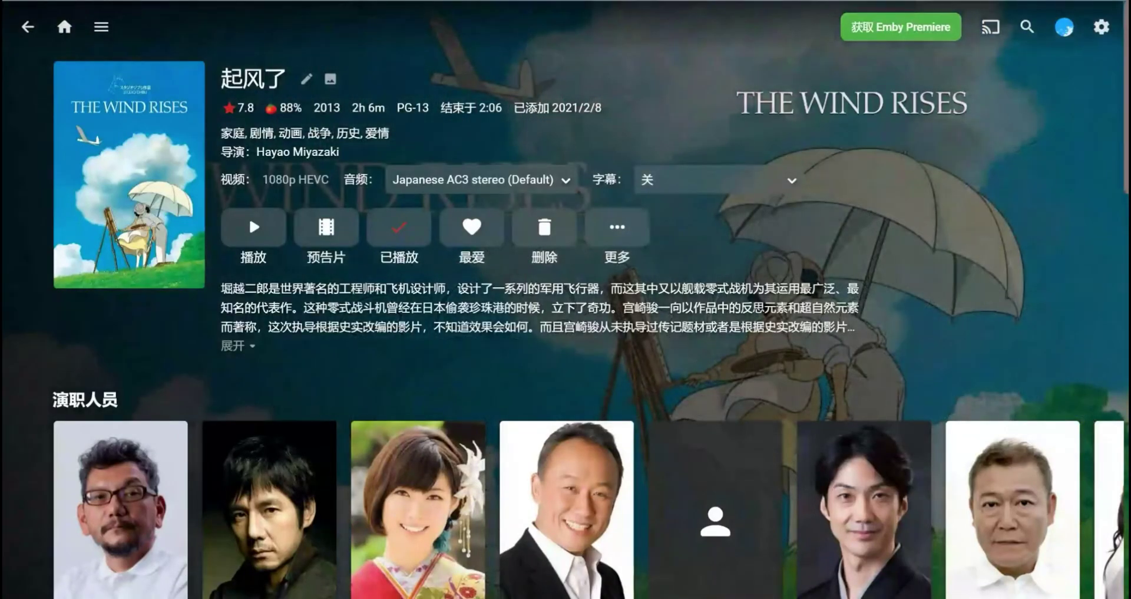
{"action": "left_click", "coordinate": [64, 27]}
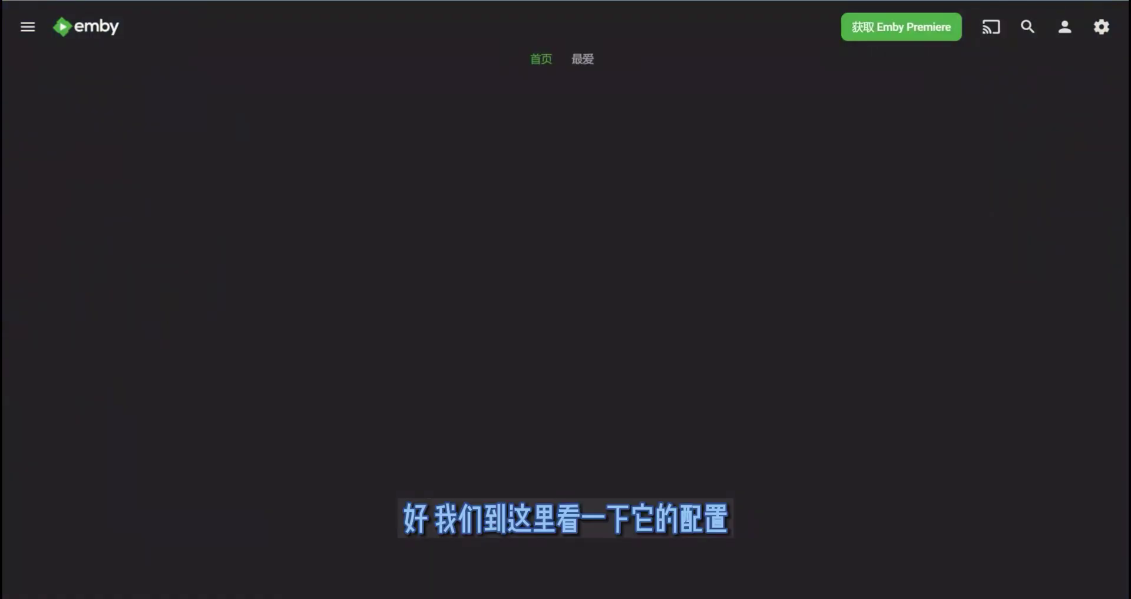
{"action": "left_click", "coordinate": [1102, 27]}
- Rename the server's display name to Unraid
{"action": "left_click", "coordinate": [369, 88]}
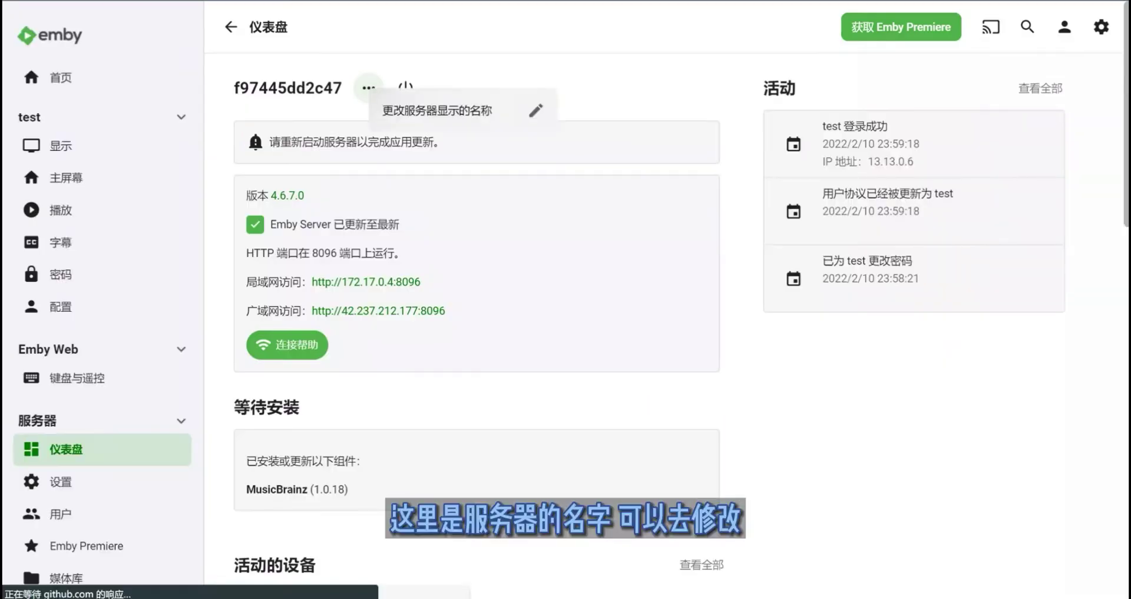
{"action": "left_click", "coordinate": [471, 111]}
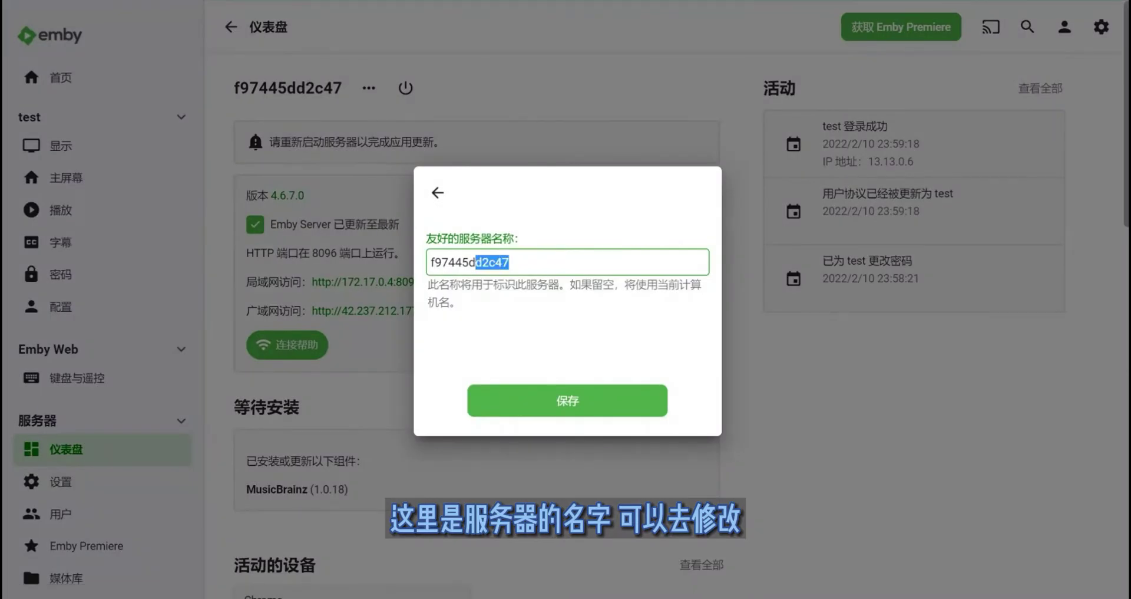
{"action": "left_click_drag", "start_coordinate": [476, 261], "coordinate": [430, 262]}
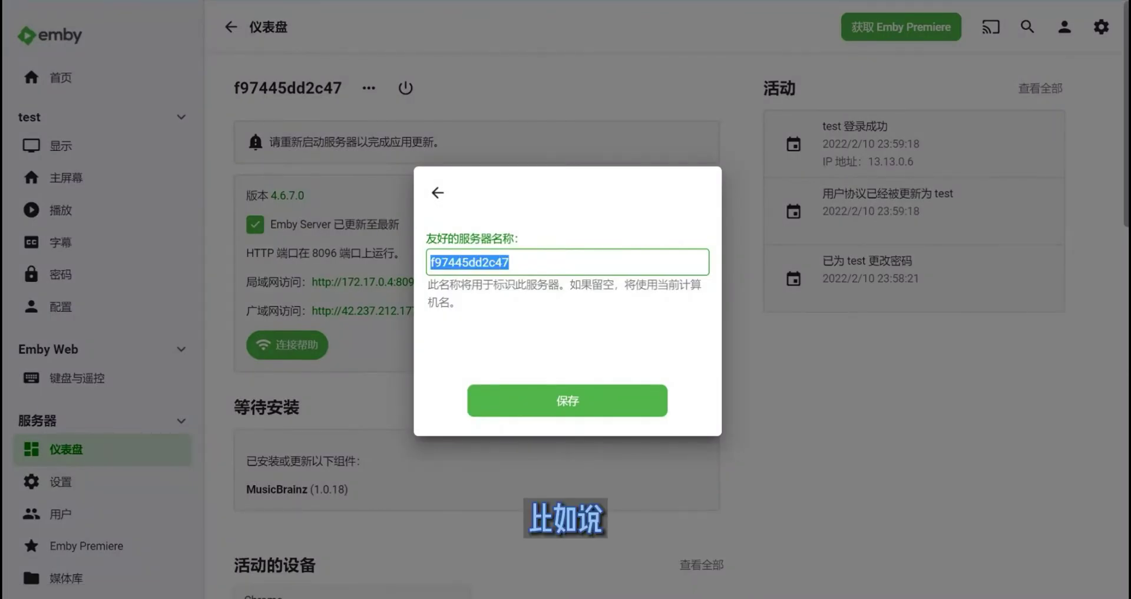
{"action": "type", "text": "Unraid"}
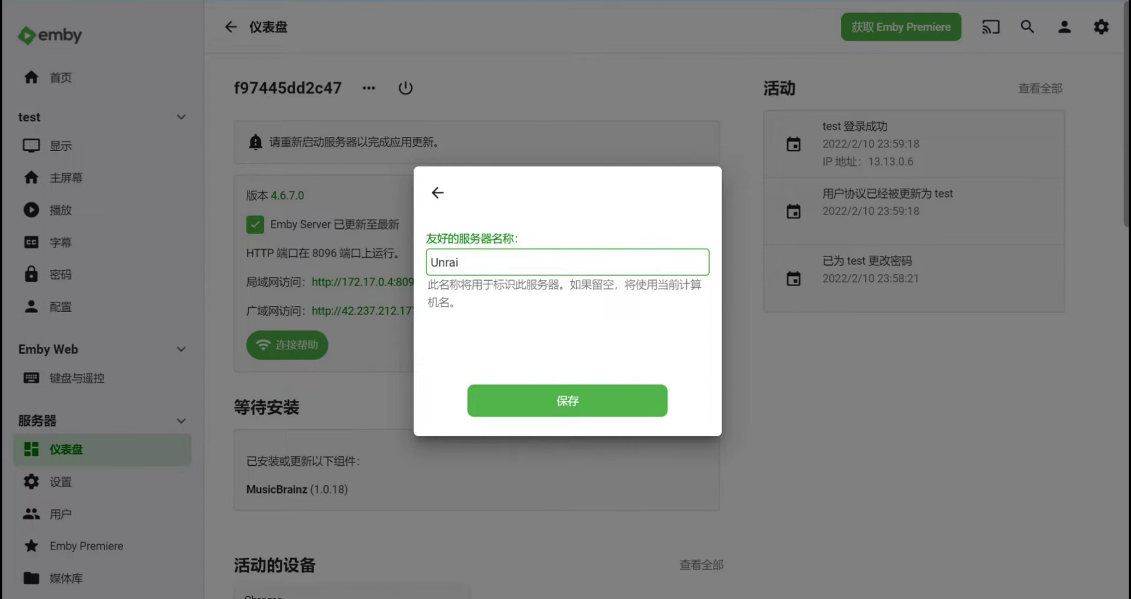
{"action": "key", "text": "Return"}
- Go to the transcoding settings and keep hardware acceleration set to 是
{"action": "left_click", "coordinate": [346, 87]}
{"action": "key", "text": "Escape"}
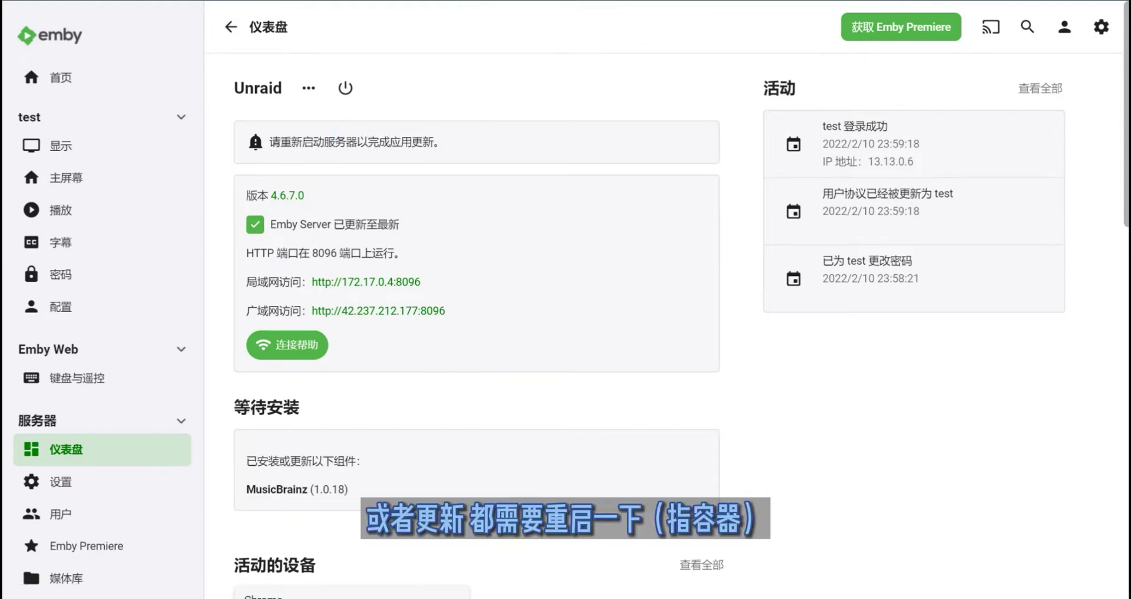
{"action": "scroll", "coordinate": [100, 330], "scroll_direction": "down", "scroll_amount": 9}
{"action": "scroll", "coordinate": [100, 330], "scroll_direction": "up", "scroll_amount": 4}
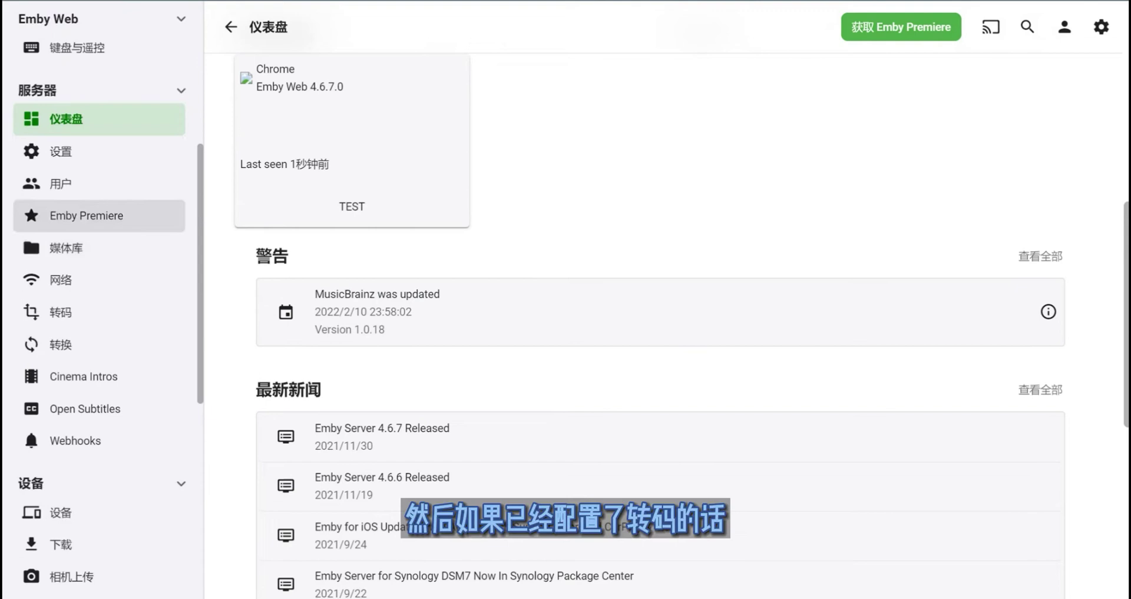
{"action": "left_click", "coordinate": [60, 312]}
{"action": "left_click", "coordinate": [519, 106]}
{"action": "left_click", "coordinate": [248, 127]}
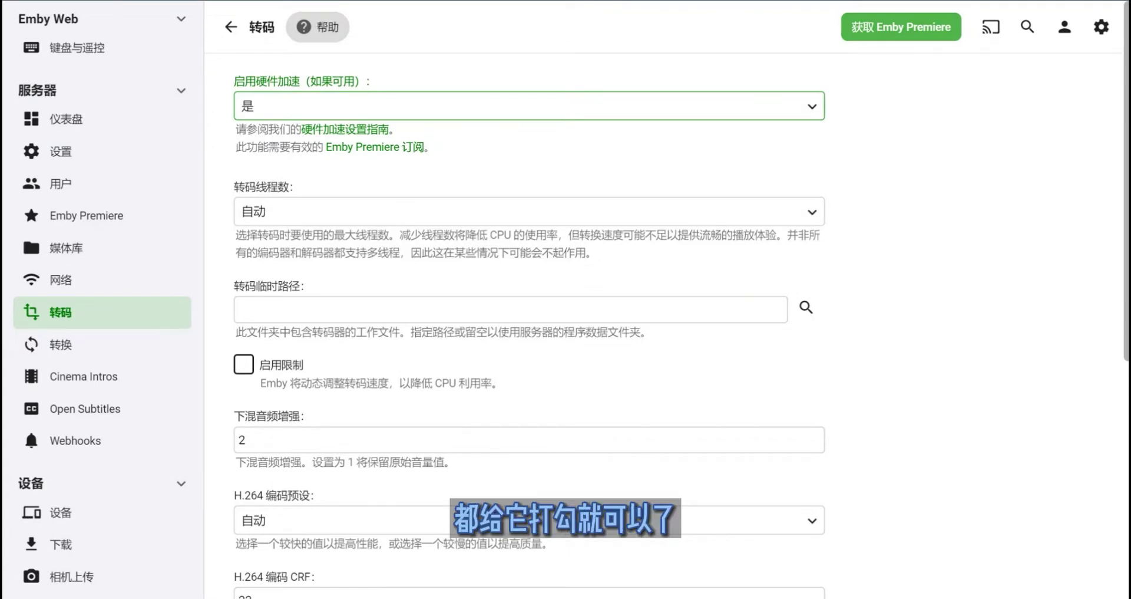
- Keep HDR tone mapping on 仅硬件加速 (hardware acceleration only) in transcoding settings
{"action": "scroll", "coordinate": [531, 324], "scroll_direction": "down", "scroll_amount": 10}
{"action": "scroll", "coordinate": [530, 324], "scroll_direction": "up", "scroll_amount": 8}
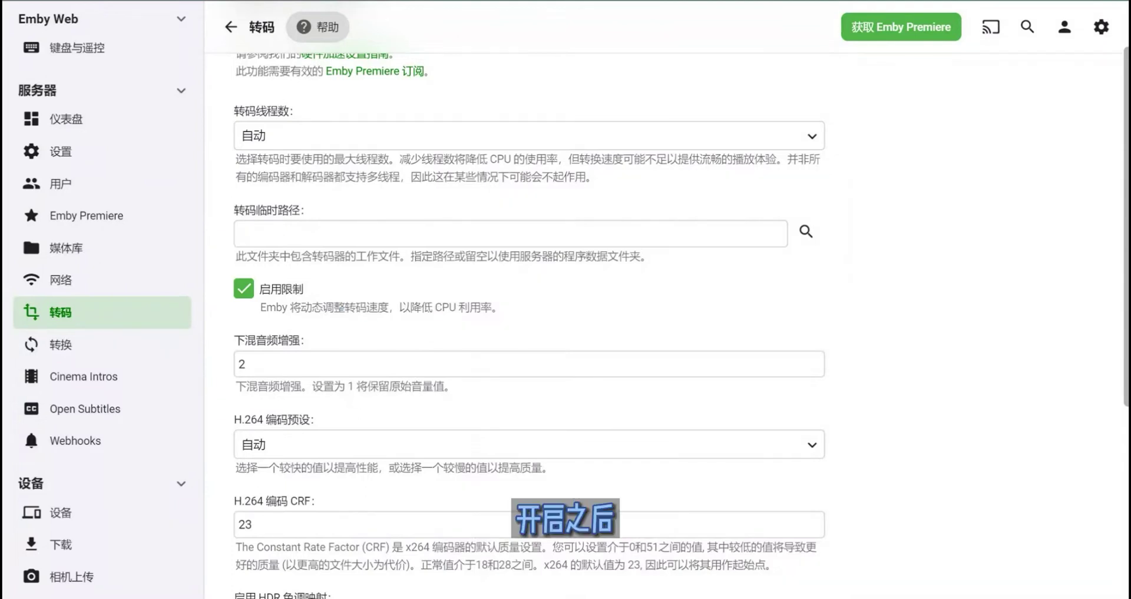
{"action": "left_click_drag", "start_coordinate": [449, 307], "coordinate": [377, 307]}
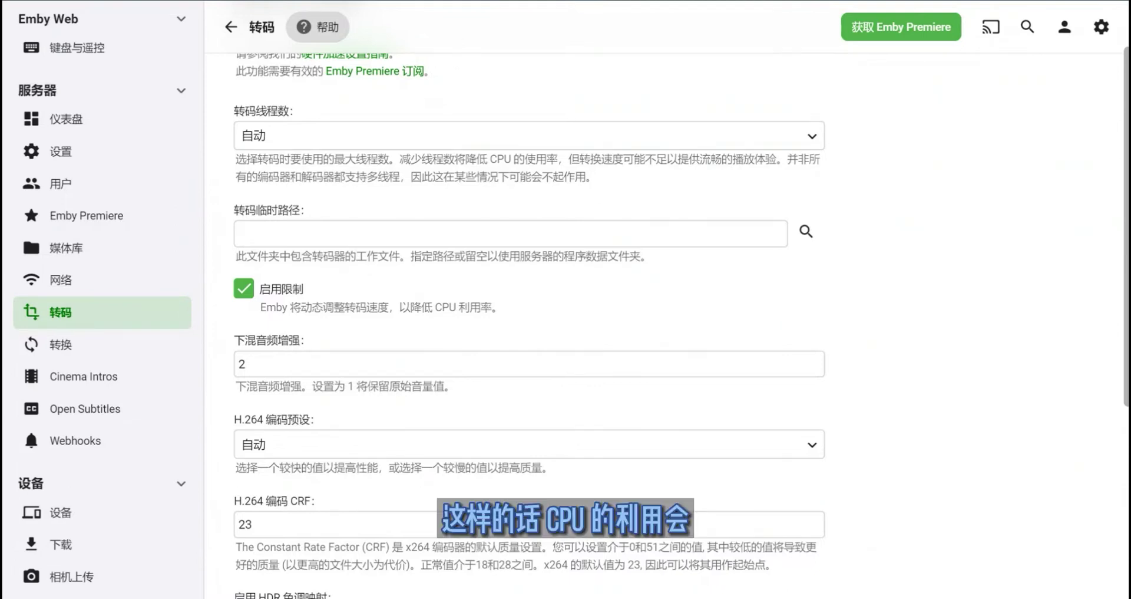
{"action": "left_click", "coordinate": [464, 306]}
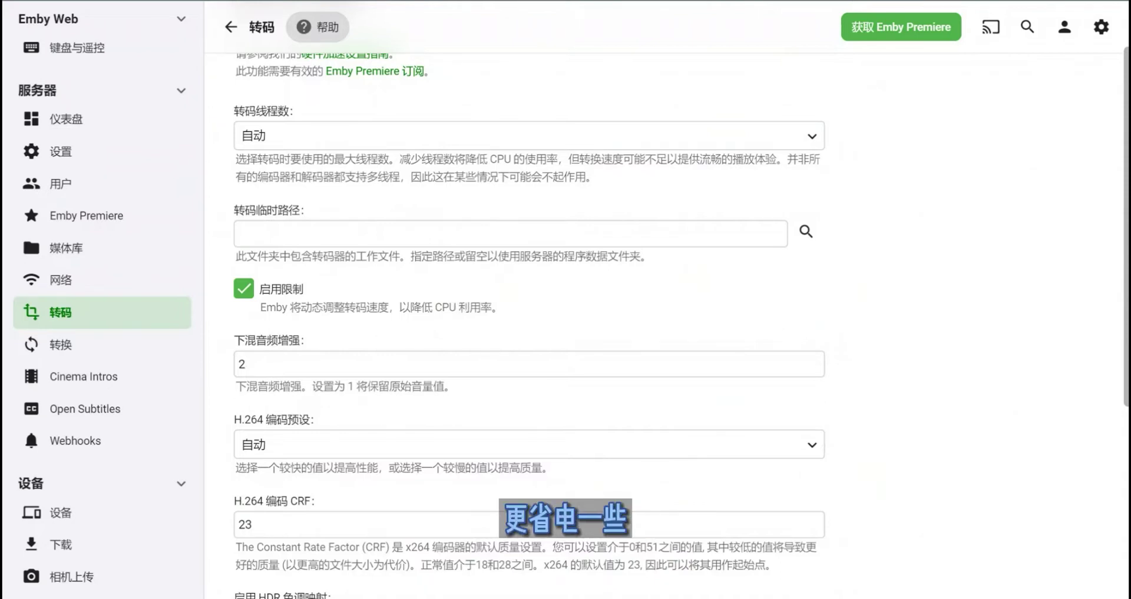
{"action": "scroll", "coordinate": [530, 324], "scroll_direction": "down", "scroll_amount": 5}
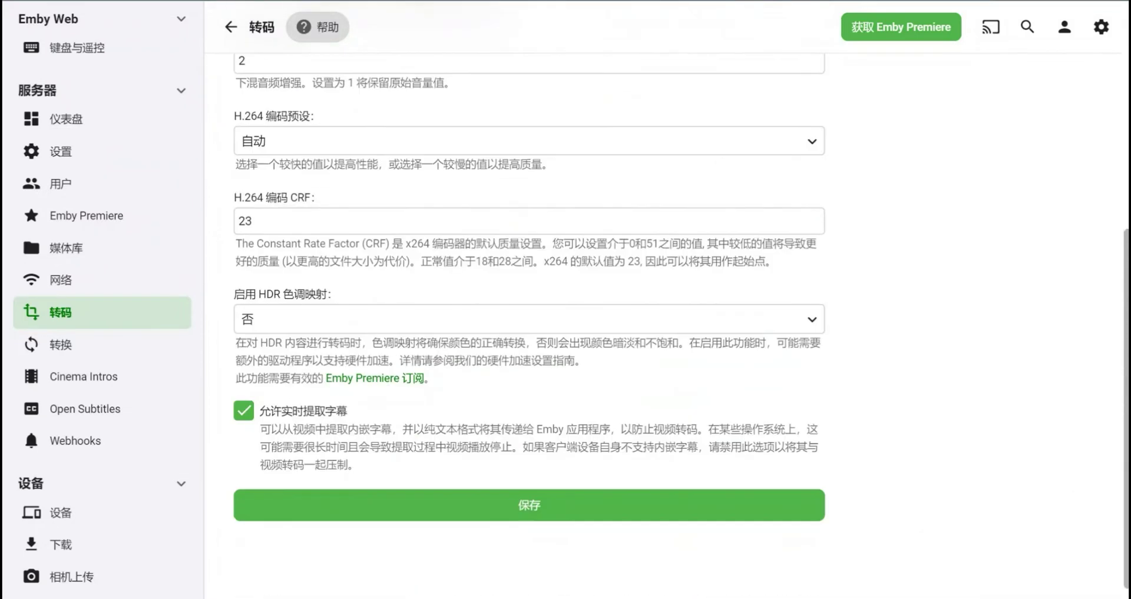
{"action": "left_click", "coordinate": [525, 318]}
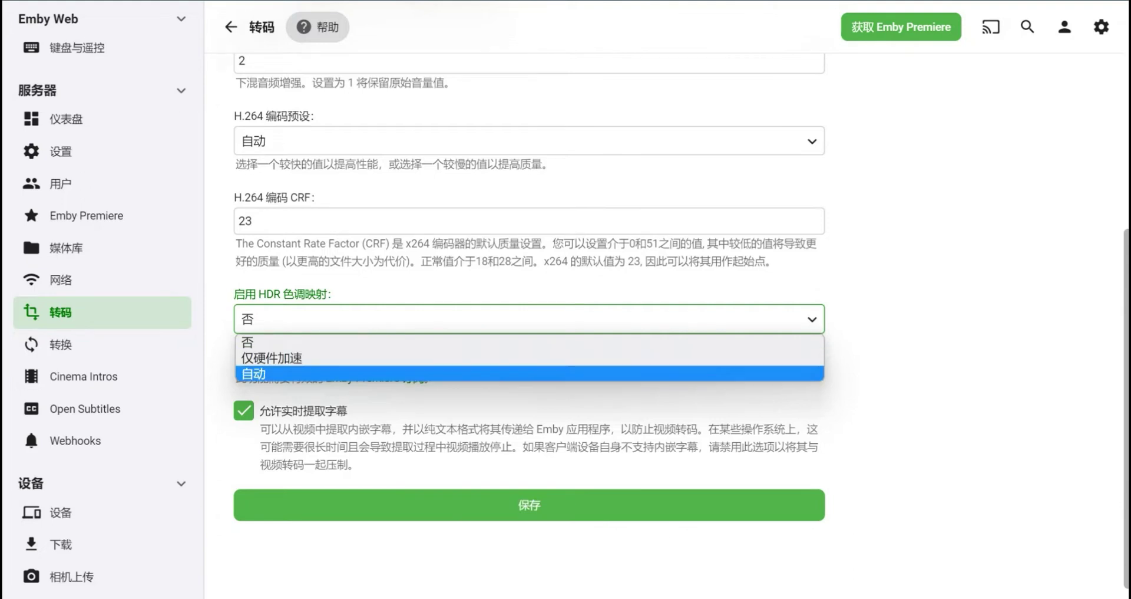
{"action": "left_click", "coordinate": [271, 358]}
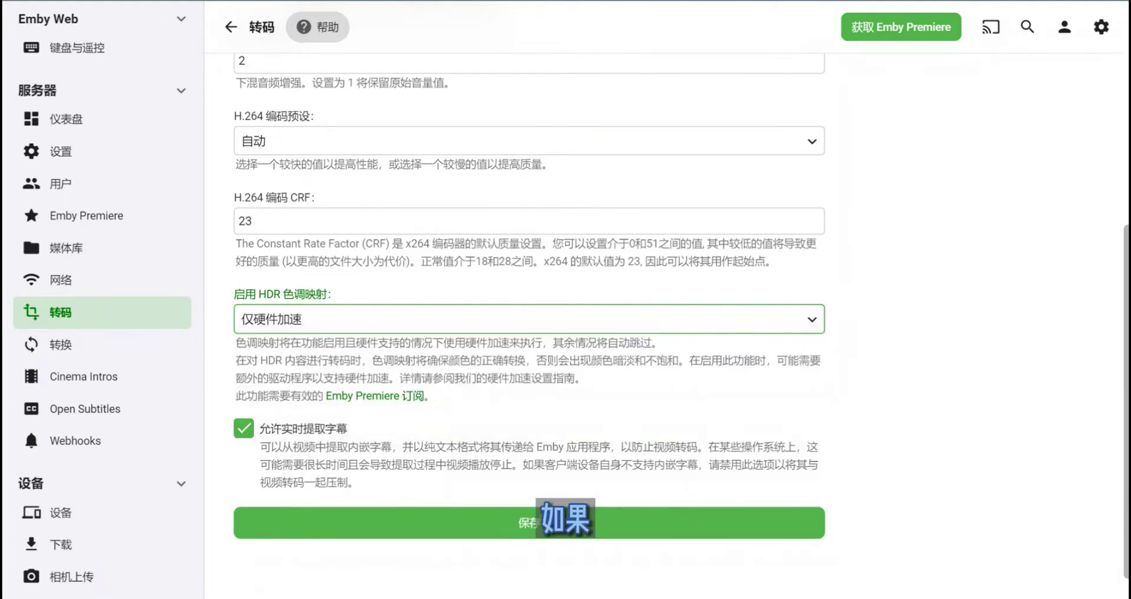
{"action": "left_click_drag", "start_coordinate": [368, 343], "coordinate": [378, 342]}
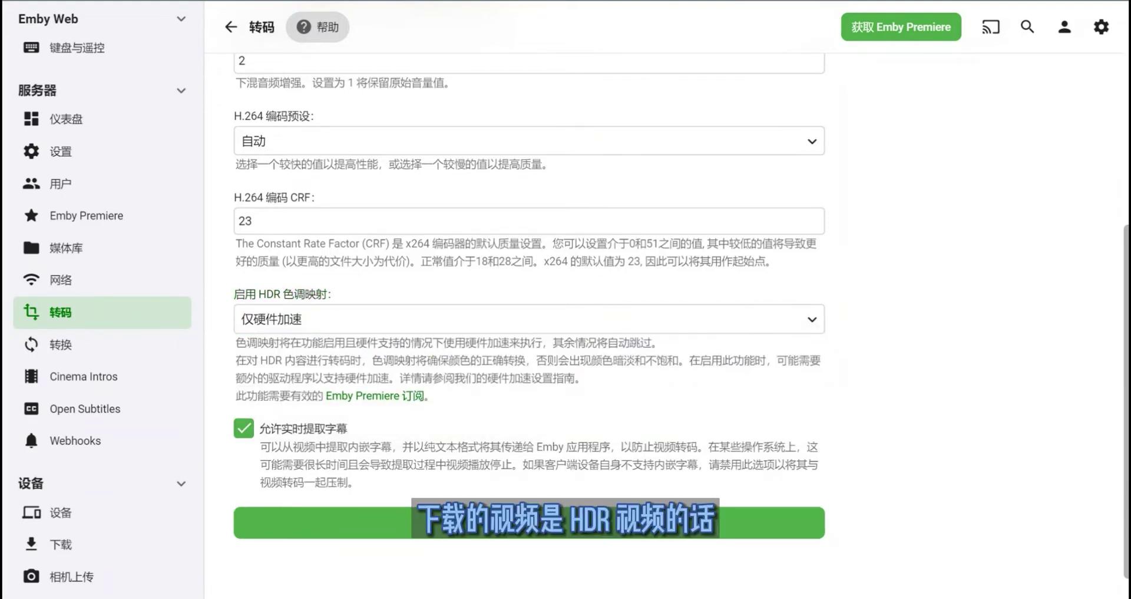
{"action": "left_click", "coordinate": [271, 319]}
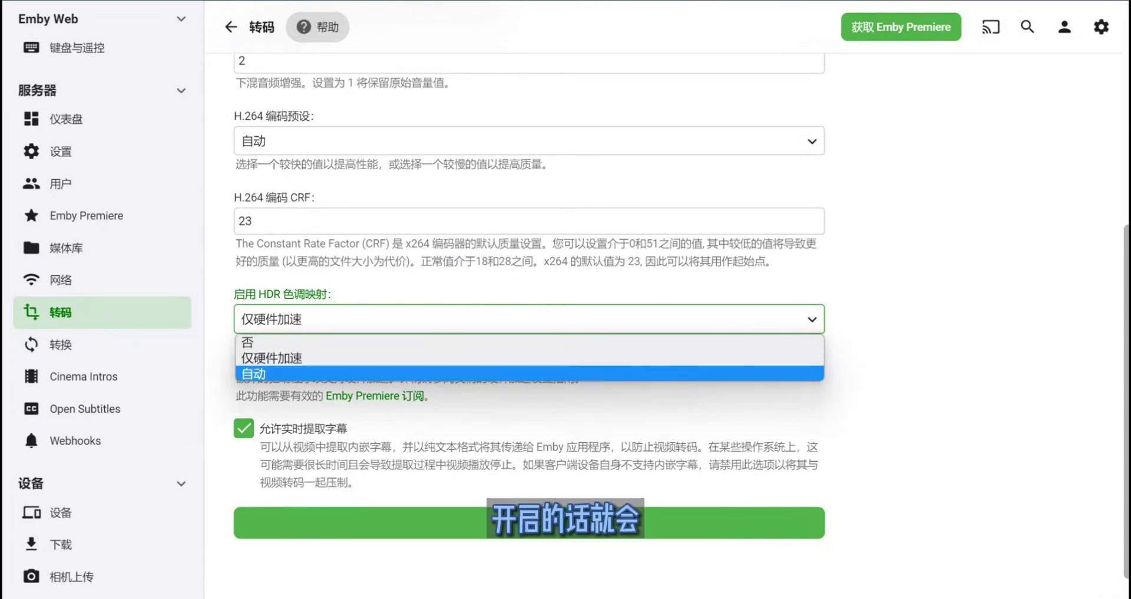
{"action": "key", "text": "Escape"}
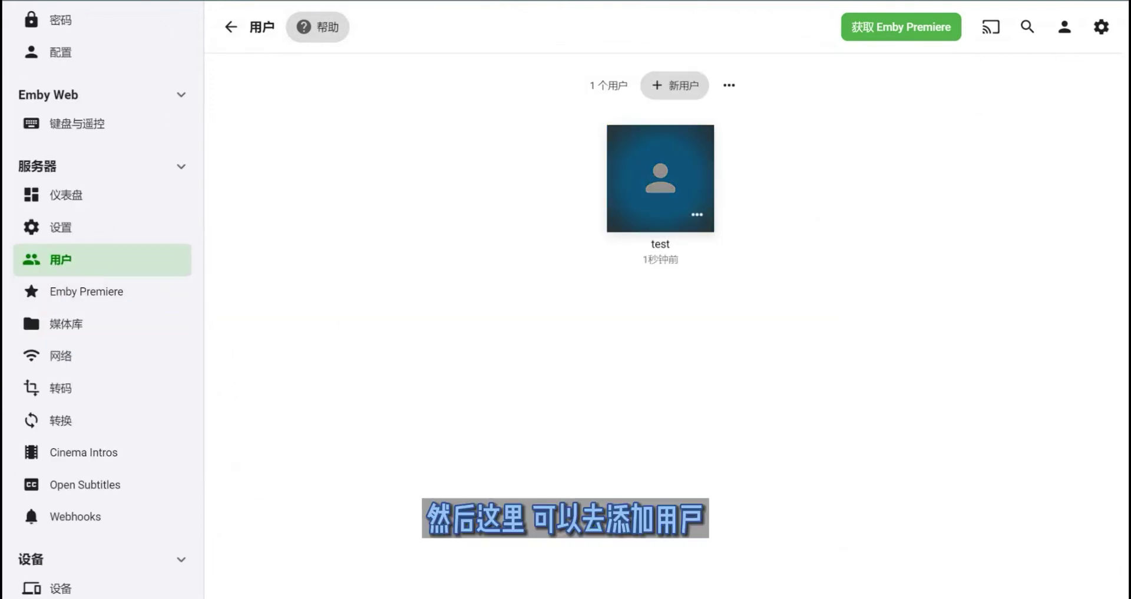
- Glance at the test user's options and review the Emby Premiere key page
{"action": "left_click", "coordinate": [699, 220]}
{"action": "key", "text": "Escape"}
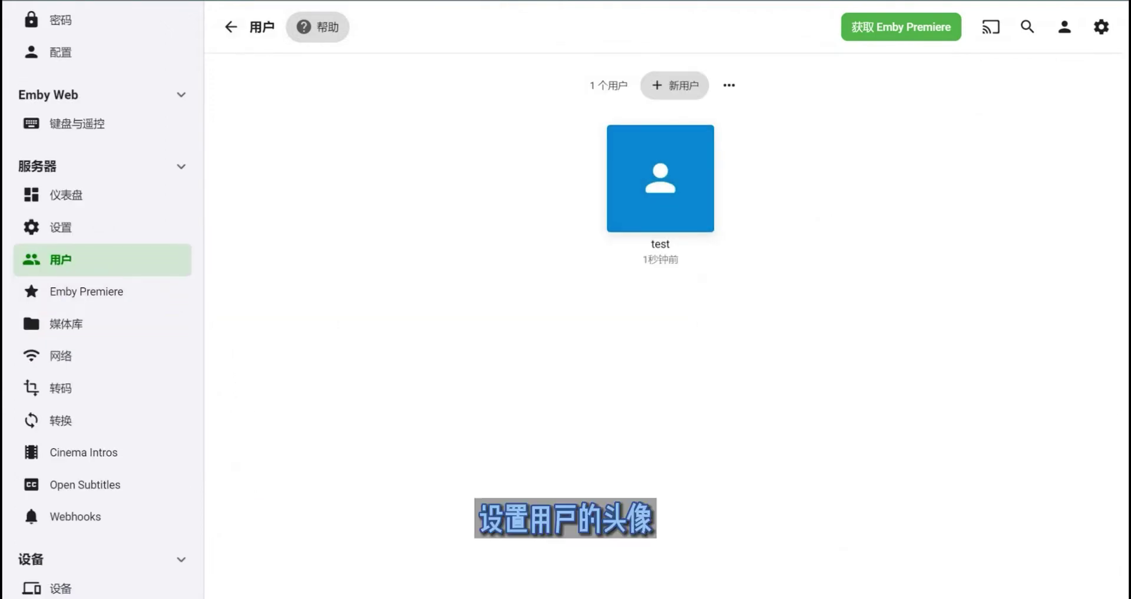
{"action": "left_click", "coordinate": [86, 291]}
{"action": "left_click", "coordinate": [66, 323]}
{"action": "left_click", "coordinate": [87, 291]}
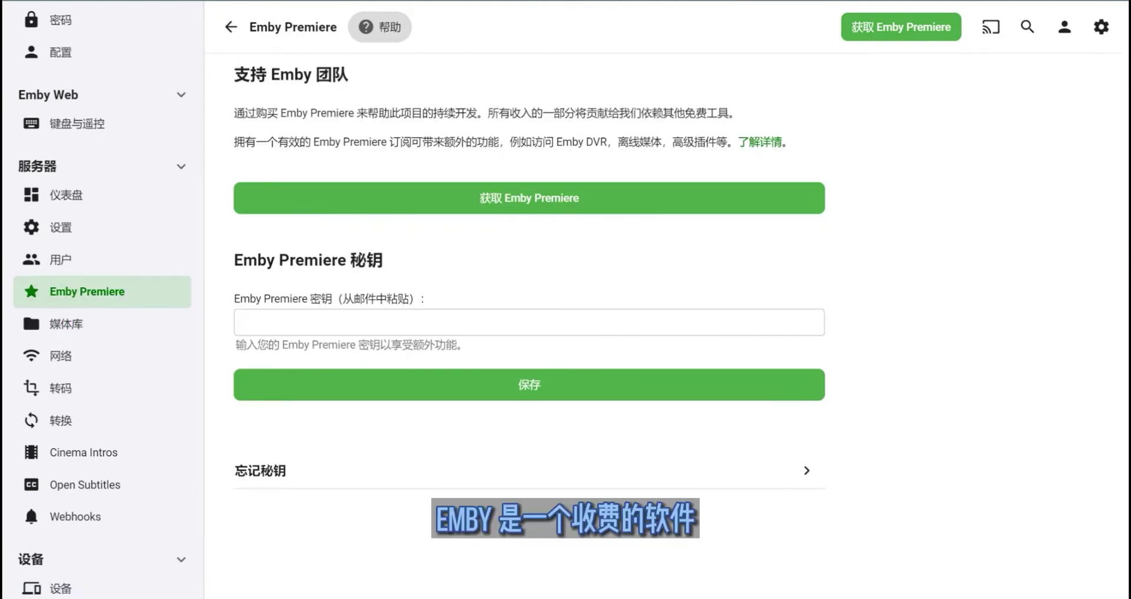
{"action": "left_click", "coordinate": [531, 322]}
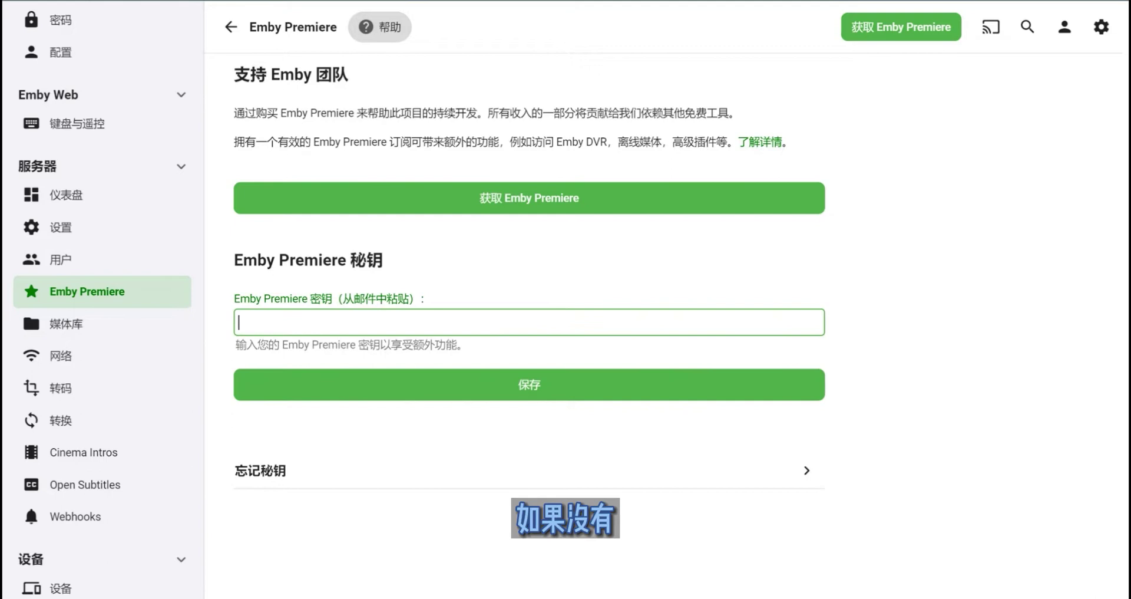
{"action": "left_click_drag", "start_coordinate": [281, 344], "coordinate": [359, 344]}
{"action": "left_click", "coordinate": [330, 298]}
{"action": "left_click_drag", "start_coordinate": [321, 298], "coordinate": [398, 298]}
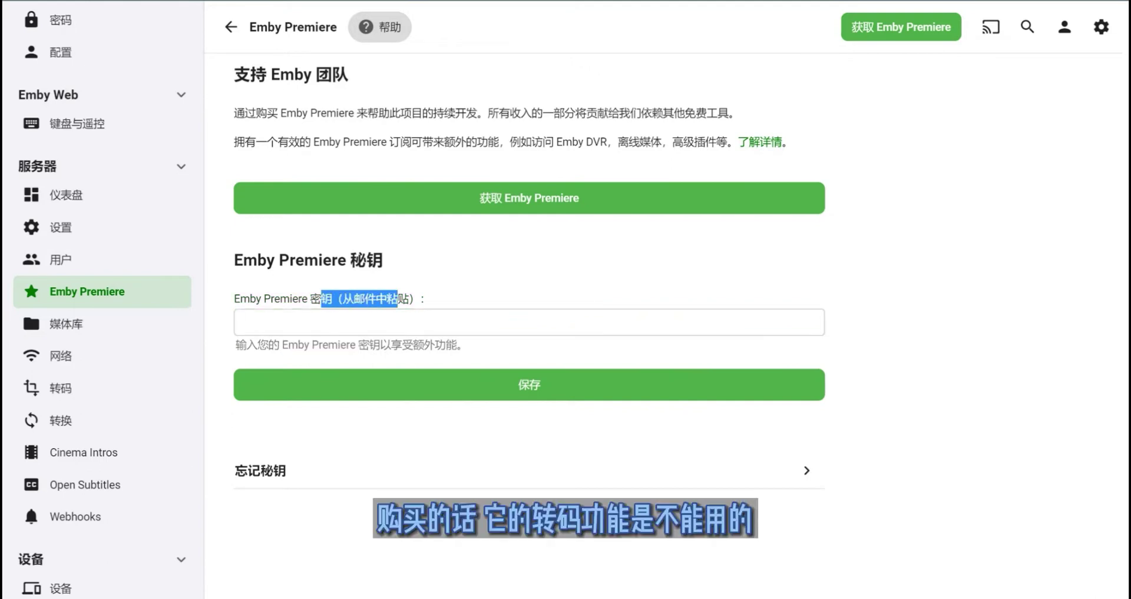
{"action": "left_click", "coordinate": [238, 322]}
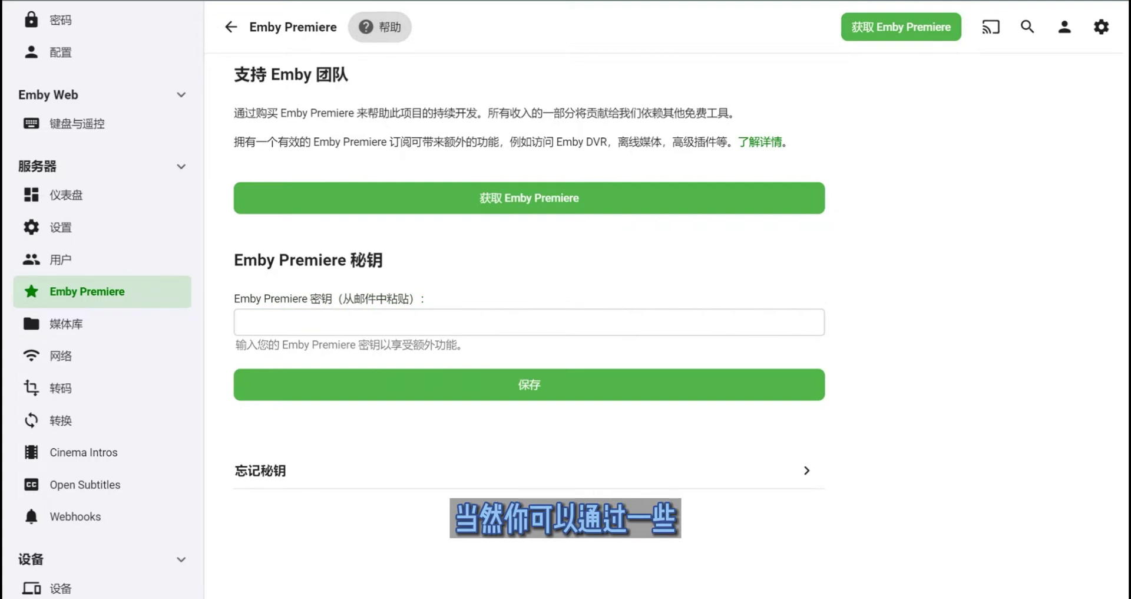
{"action": "scroll", "coordinate": [88, 312], "scroll_direction": "down", "scroll_amount": 3}
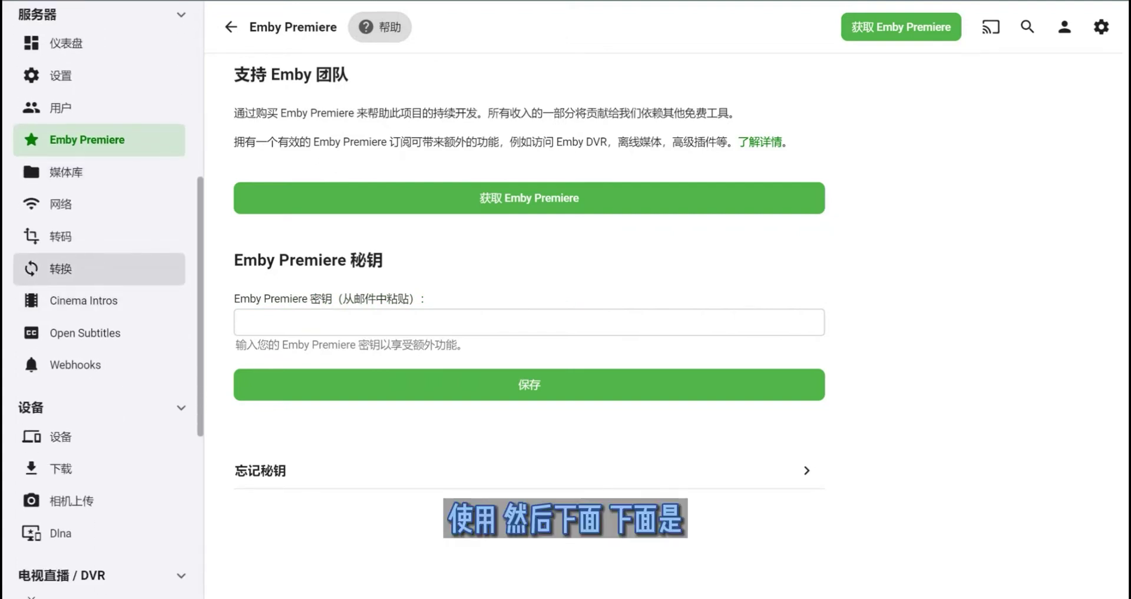
{"action": "scroll", "coordinate": [95, 268], "scroll_direction": "down", "scroll_amount": 6}
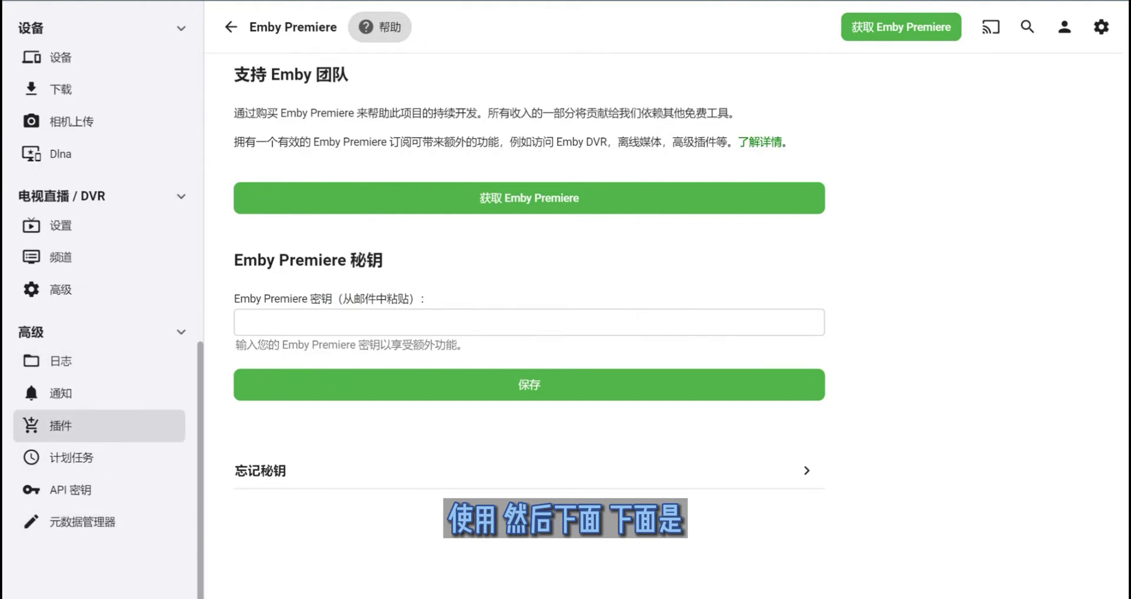
- Review the Live TV advanced settings, then go to the media library settings
{"action": "left_click", "coordinate": [61, 289]}
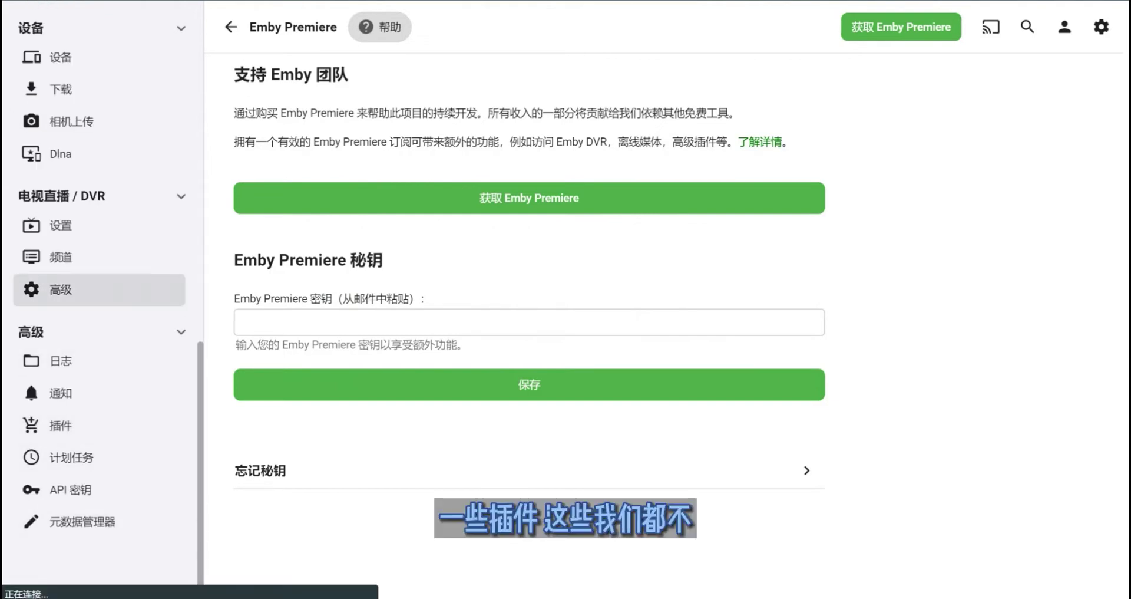
{"action": "scroll", "coordinate": [678, 338], "scroll_direction": "down", "scroll_amount": 5}
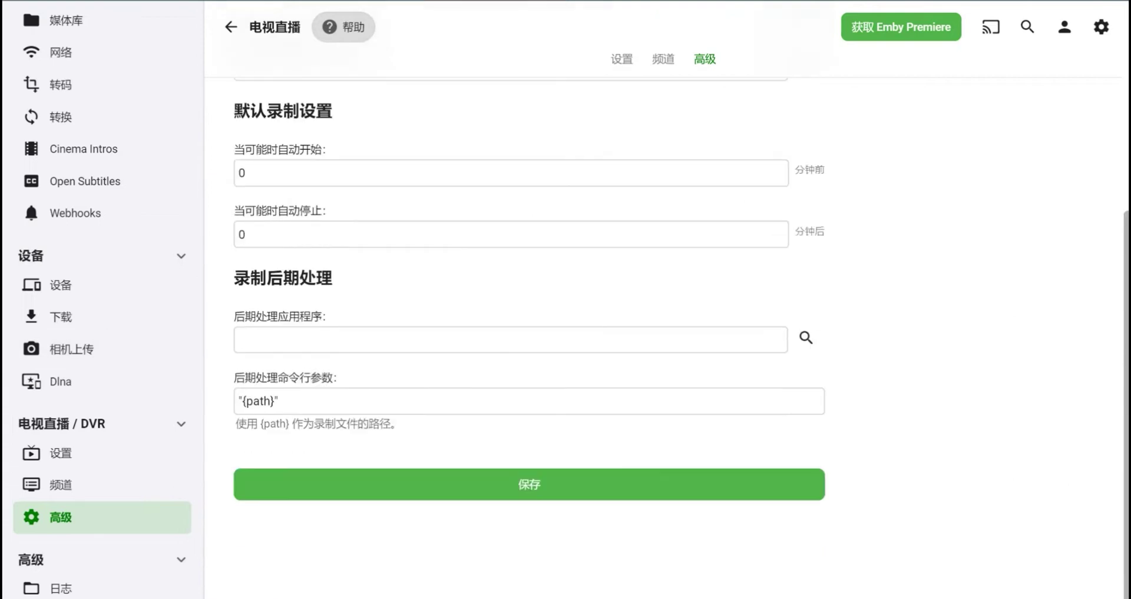
{"action": "scroll", "coordinate": [678, 338], "scroll_direction": "up", "scroll_amount": 5}
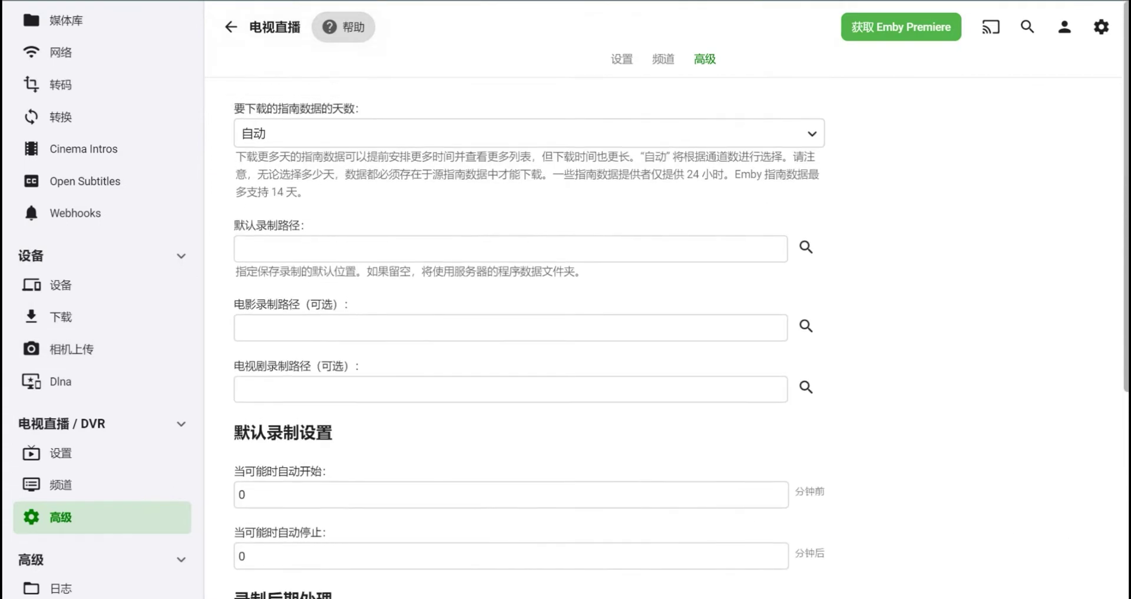
{"action": "scroll", "coordinate": [88, 412], "scroll_direction": "up", "scroll_amount": 3}
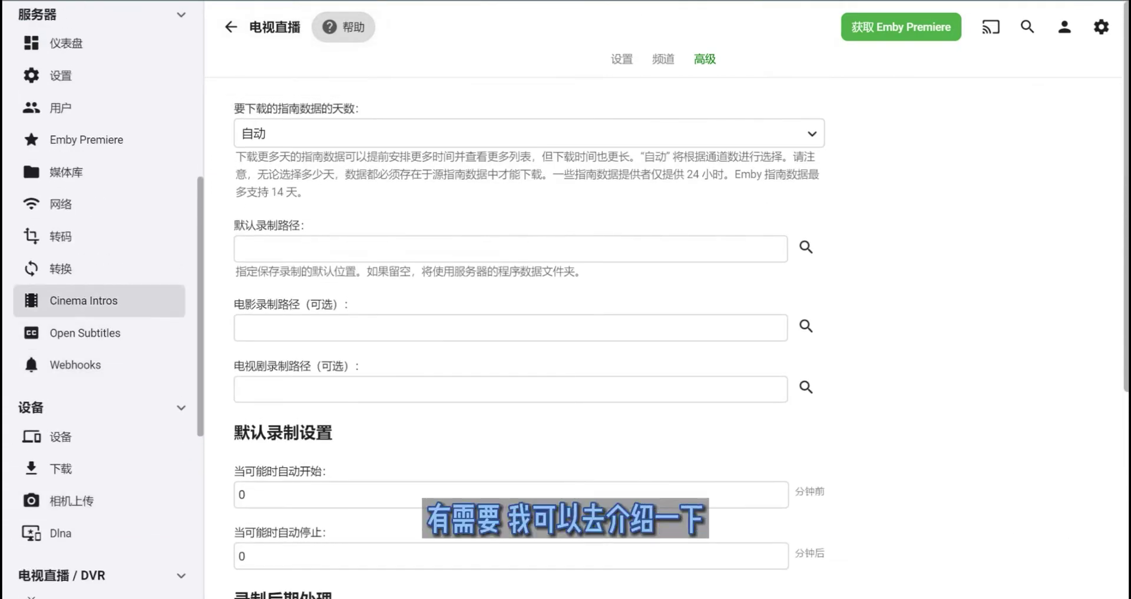
{"action": "scroll", "coordinate": [100, 295], "scroll_direction": "up", "scroll_amount": 3}
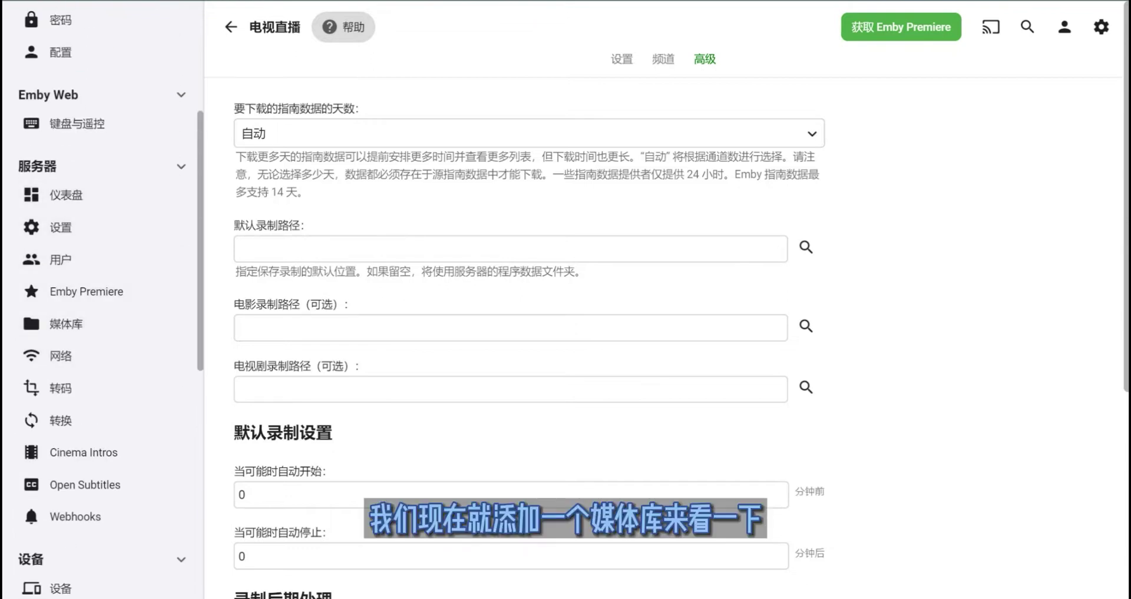
{"action": "left_click", "coordinate": [66, 323]}
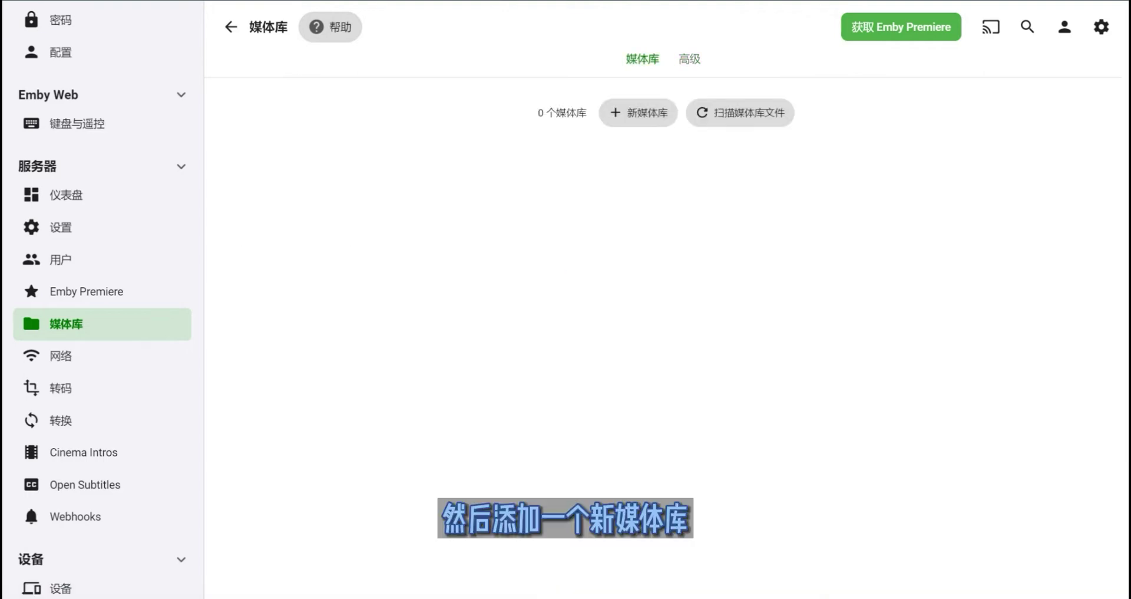
- Start a new library with content type 电影 and display name 电影测试
{"action": "left_click", "coordinate": [638, 112]}
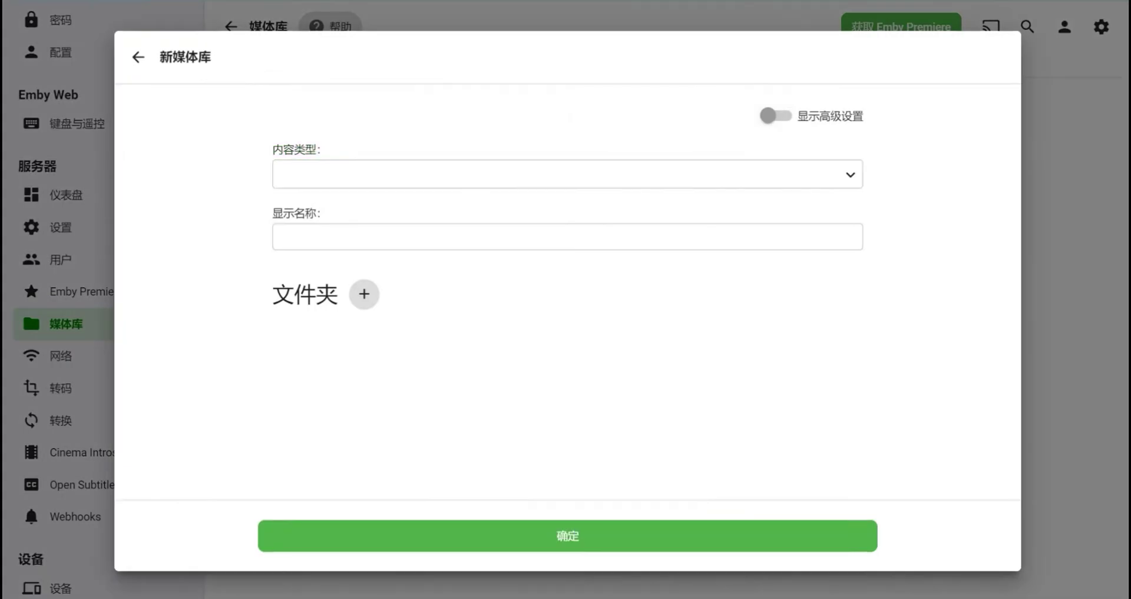
{"action": "left_click", "coordinate": [566, 173]}
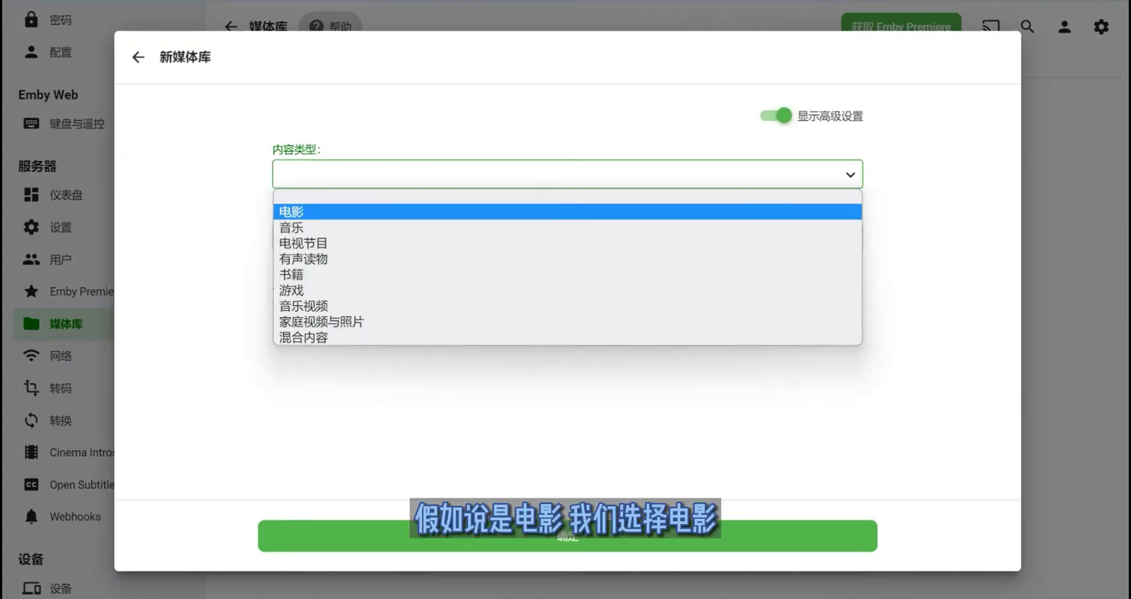
{"action": "left_click", "coordinate": [307, 206]}
{"action": "scroll", "coordinate": [562, 294], "scroll_direction": "down", "scroll_amount": 1}
{"action": "left_click", "coordinate": [296, 179]}
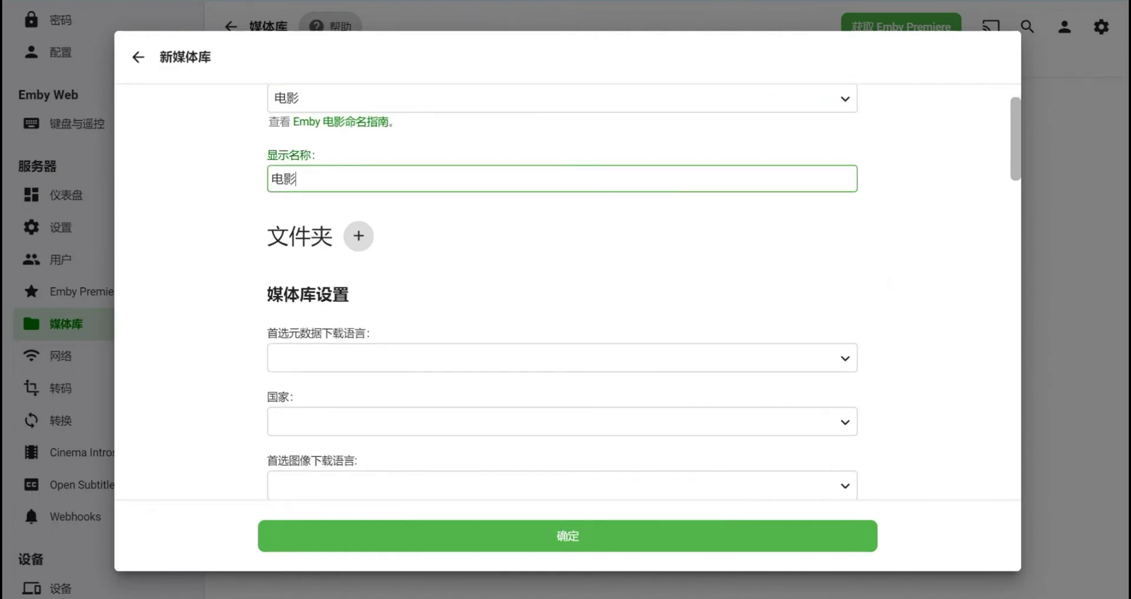
{"action": "key", "text": "shift+Left"}
{"action": "key", "text": "End"}
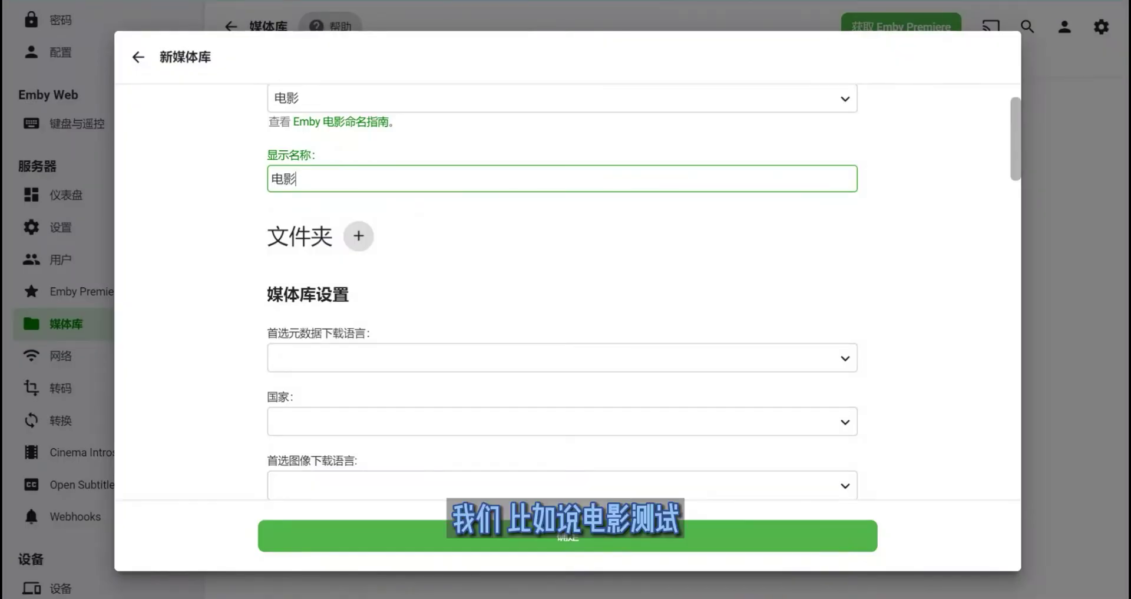
{"action": "type", "text": "s"}
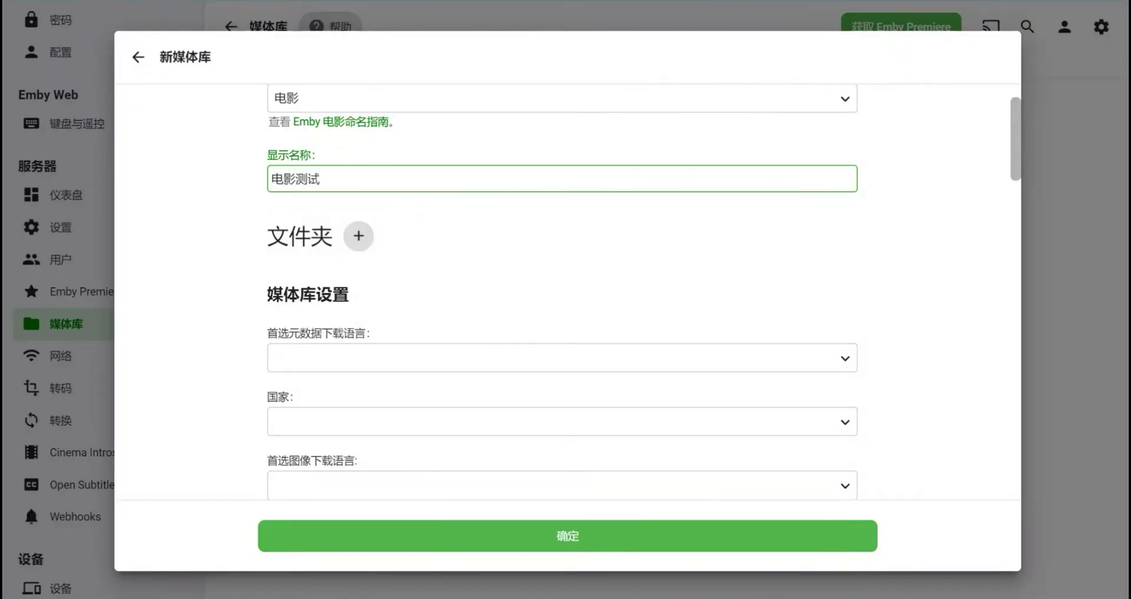
{"action": "scroll", "coordinate": [563, 294], "scroll_direction": "down", "scroll_amount": 10}
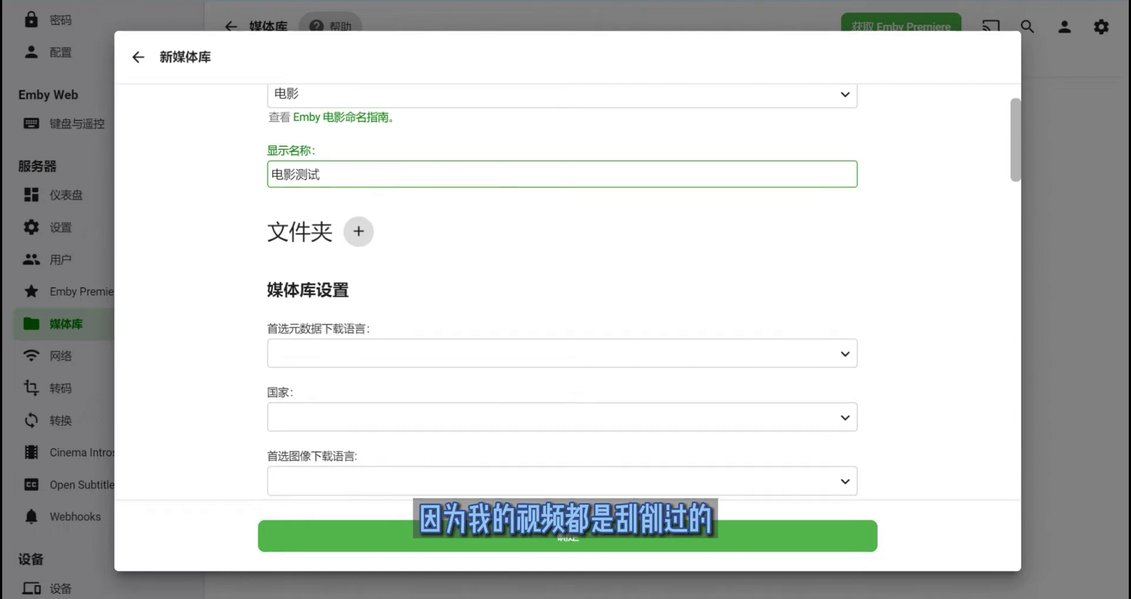
{"action": "scroll", "coordinate": [563, 295], "scroll_direction": "down", "scroll_amount": 9}
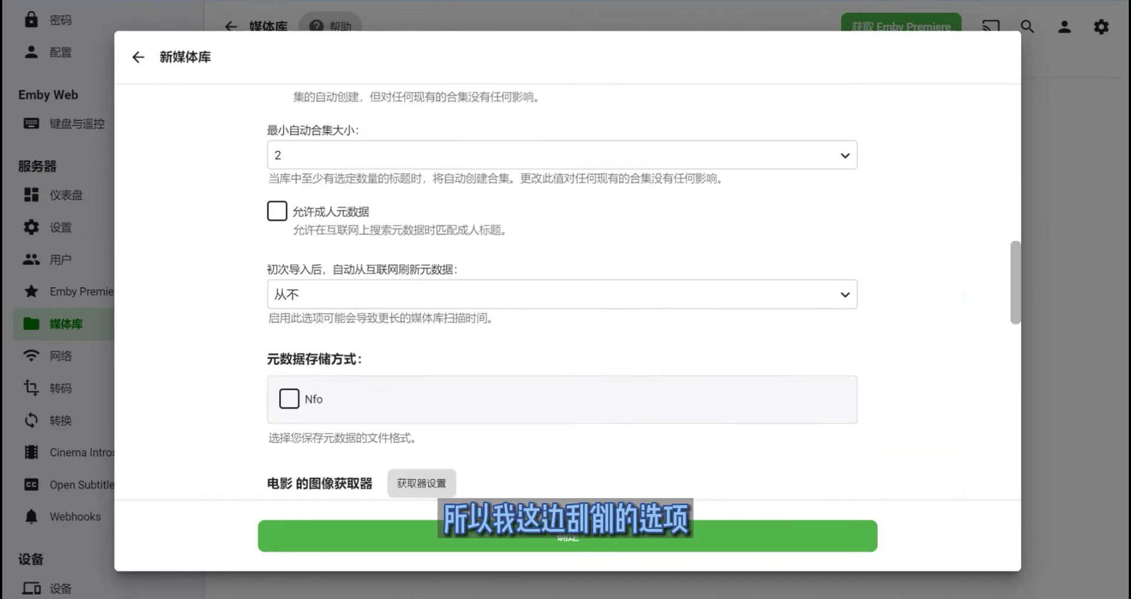
{"action": "scroll", "coordinate": [563, 295], "scroll_direction": "up", "scroll_amount": 15}
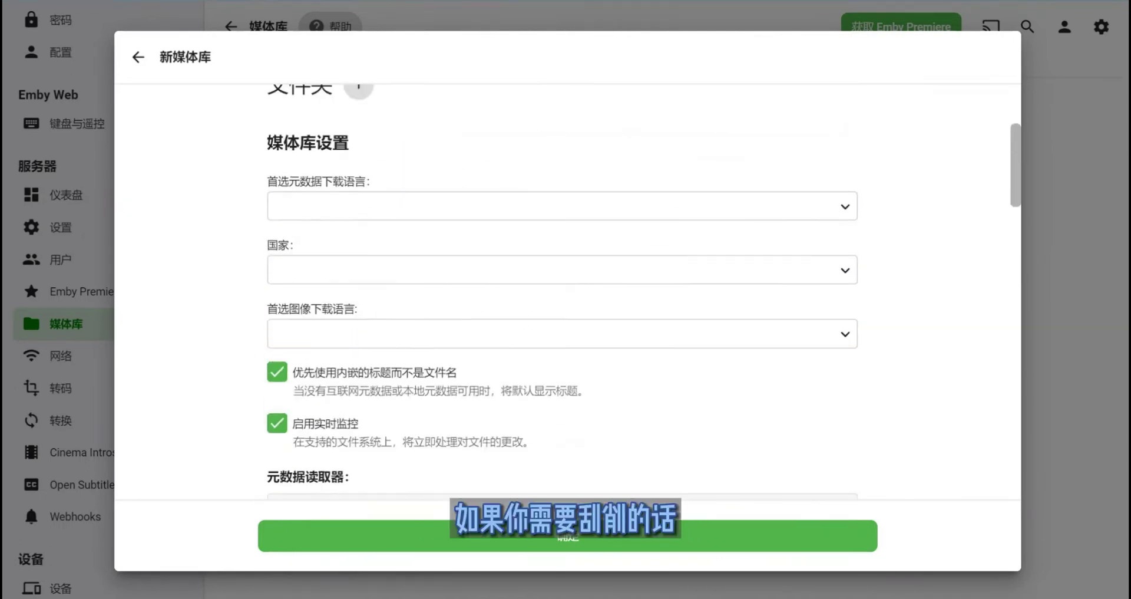
- Set the library's metadata language to Chinese Simplified and country to China
{"action": "left_click", "coordinate": [563, 205]}
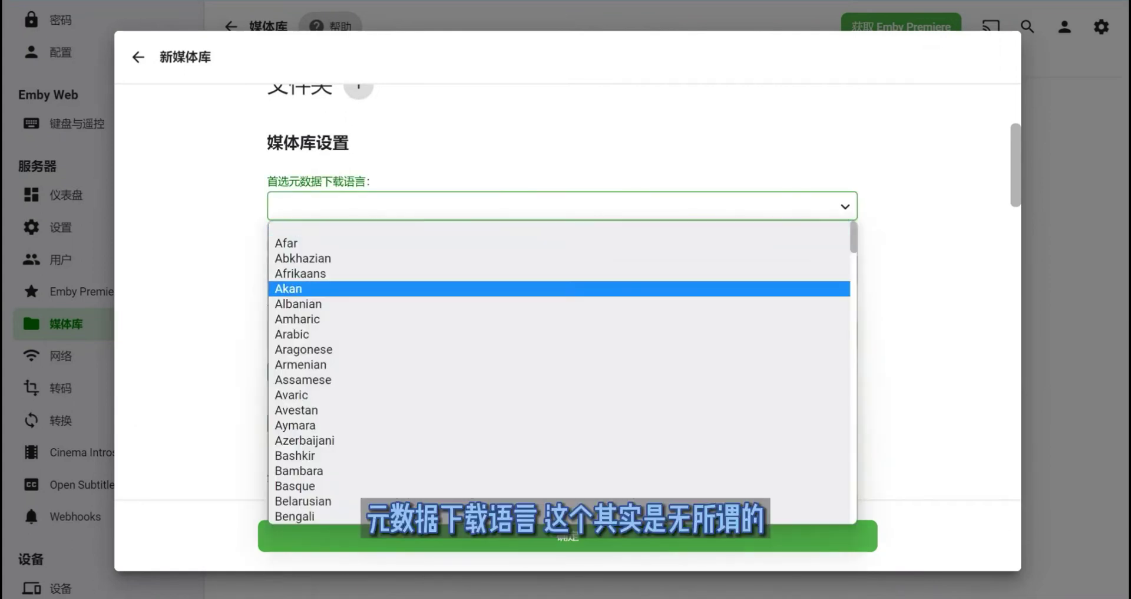
{"action": "scroll", "coordinate": [560, 330], "scroll_direction": "down", "scroll_amount": 6}
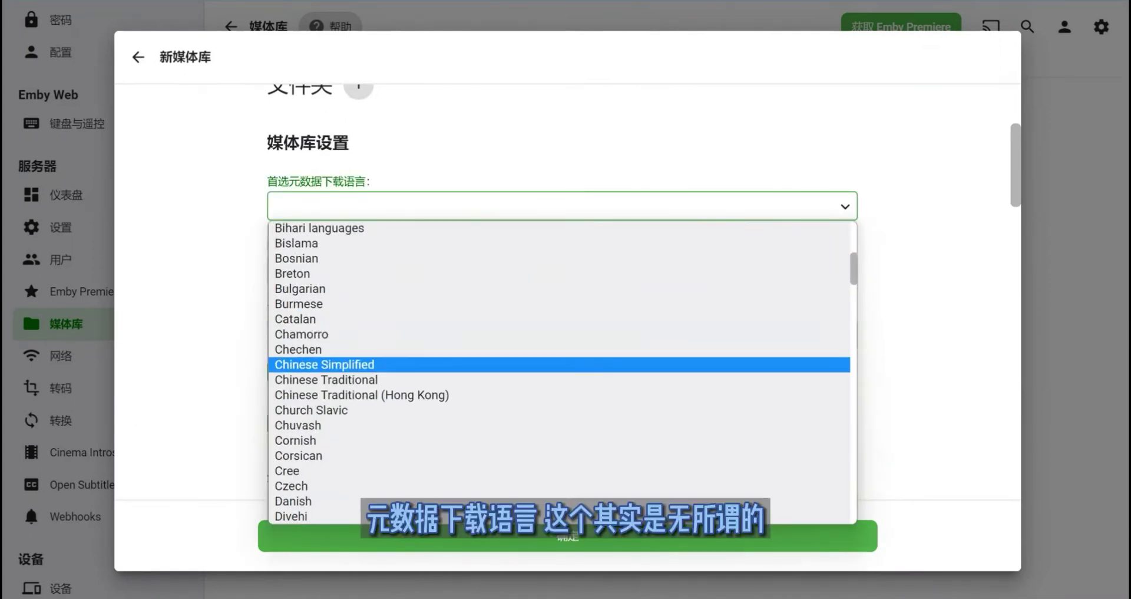
{"action": "left_click", "coordinate": [324, 361]}
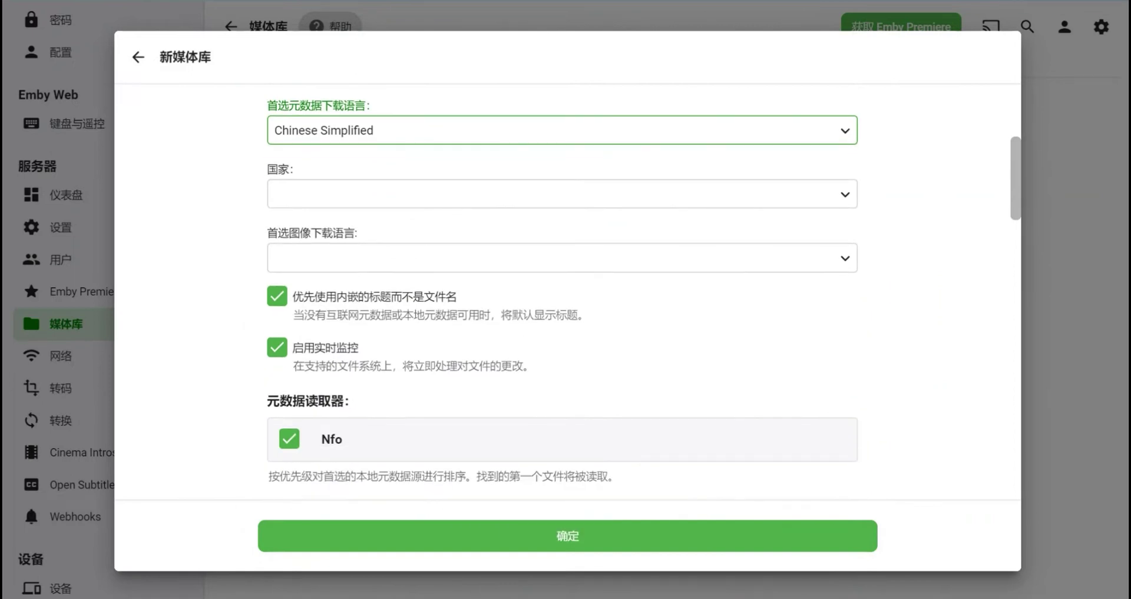
{"action": "left_click", "coordinate": [562, 193]}
{"action": "scroll", "coordinate": [562, 360], "scroll_direction": "down", "scroll_amount": 15}
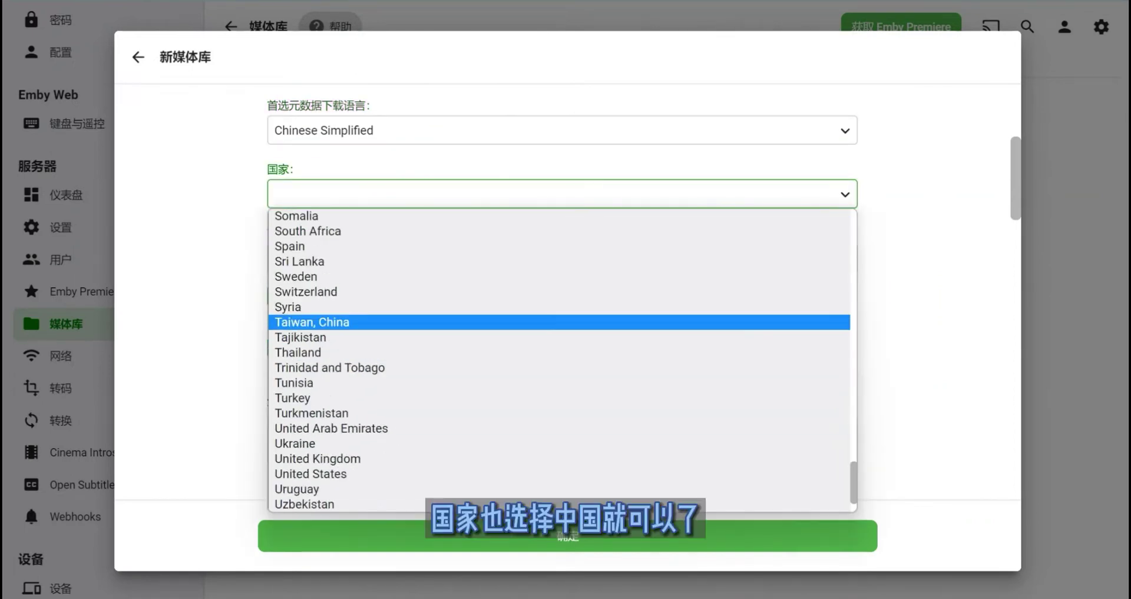
{"action": "scroll", "coordinate": [562, 321], "scroll_direction": "up", "scroll_amount": 5}
{"action": "left_click", "coordinate": [562, 245]}
- Browse the preferred image language list, then scroll down to the metadata downloaders
{"action": "left_click", "coordinate": [563, 257]}
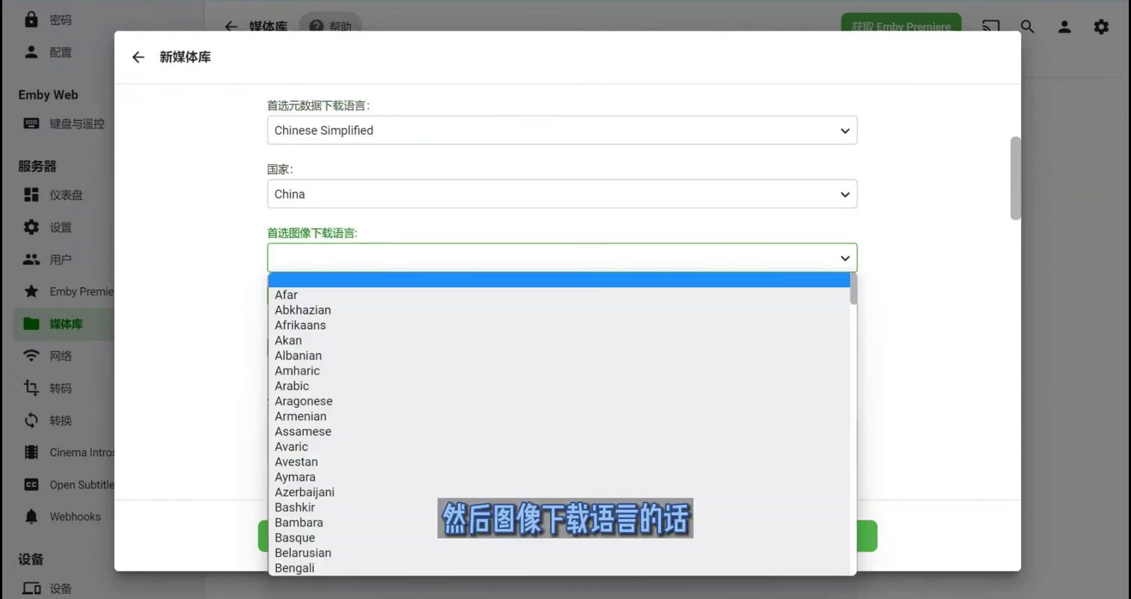
{"action": "scroll", "coordinate": [562, 382], "scroll_direction": "down", "scroll_amount": 6}
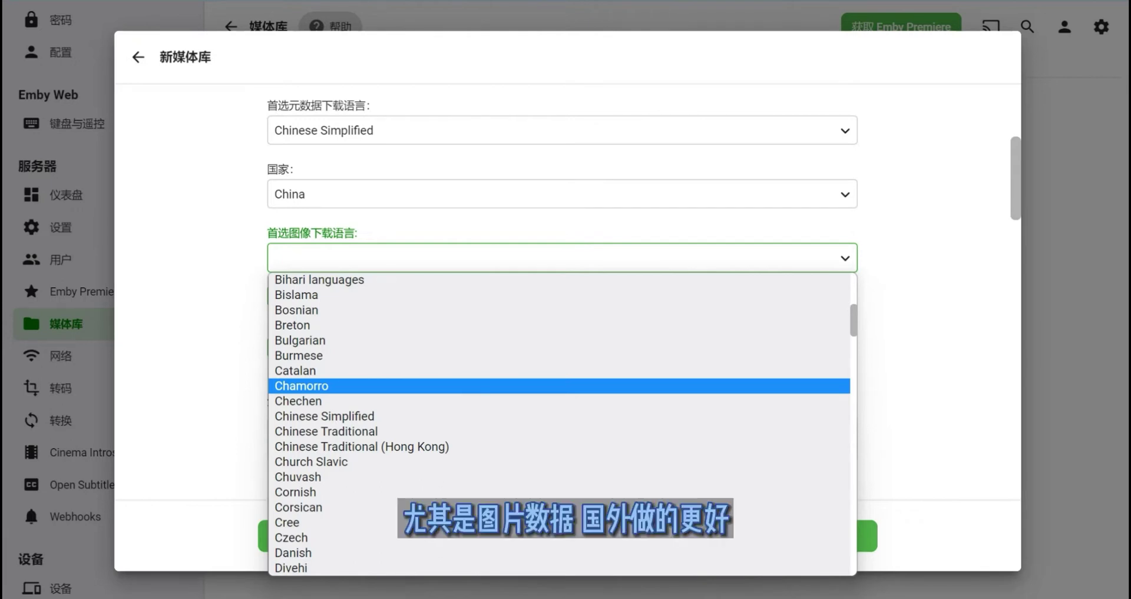
{"action": "scroll", "coordinate": [559, 401], "scroll_direction": "down", "scroll_amount": 3}
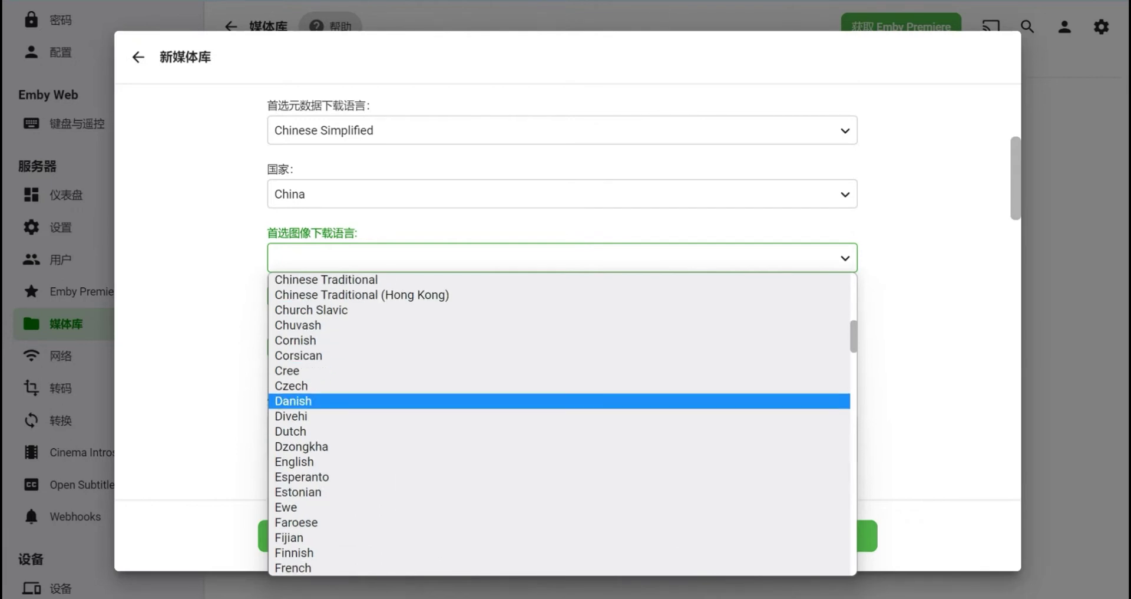
{"action": "scroll", "coordinate": [559, 425], "scroll_direction": "up", "scroll_amount": 3}
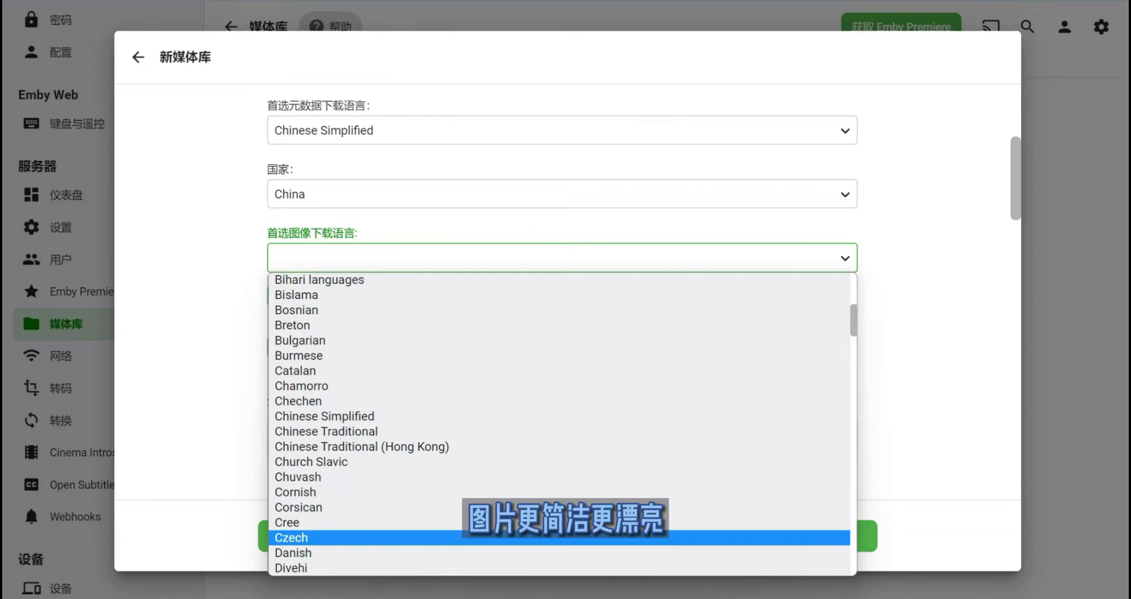
{"action": "scroll", "coordinate": [560, 465], "scroll_direction": "down", "scroll_amount": 5}
{"action": "scroll", "coordinate": [560, 459], "scroll_direction": "up", "scroll_amount": 3}
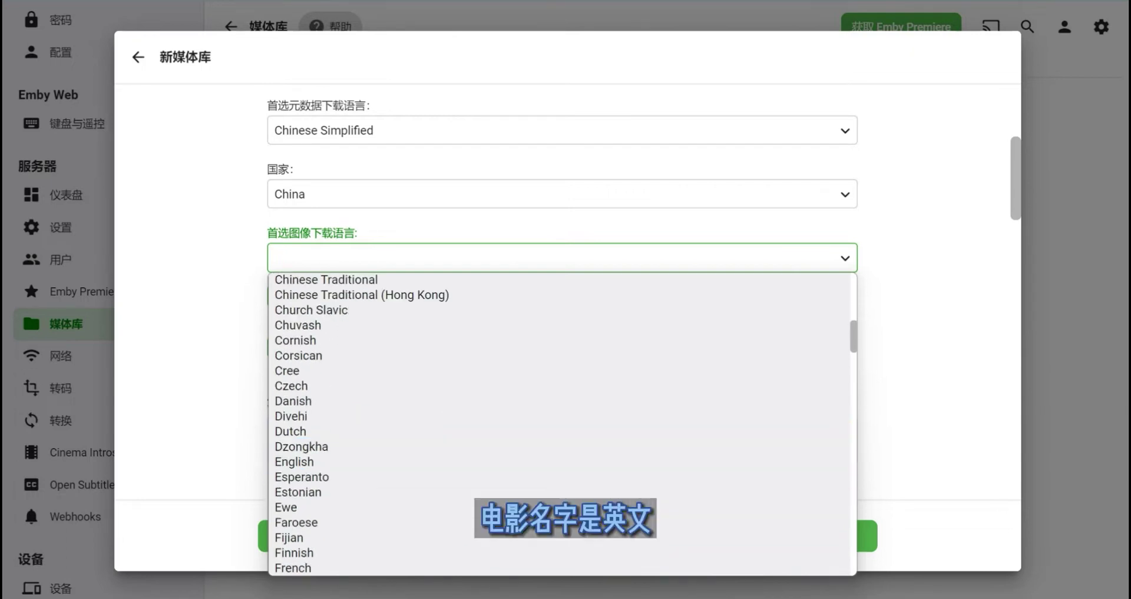
{"action": "scroll", "coordinate": [560, 531], "scroll_direction": "down", "scroll_amount": 3}
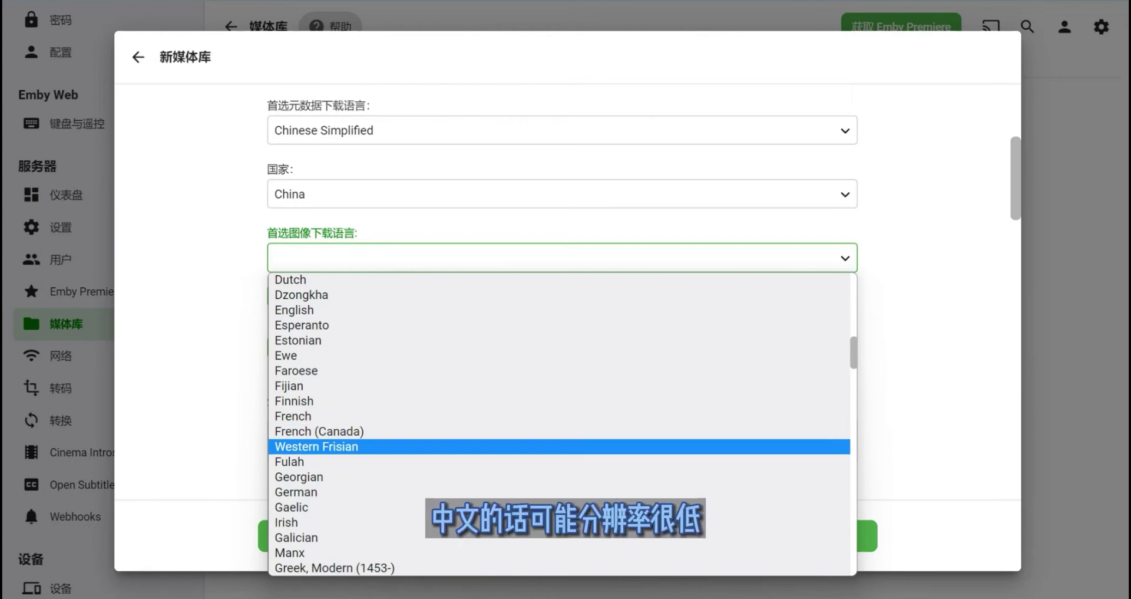
{"action": "scroll", "coordinate": [560, 430], "scroll_direction": "down", "scroll_amount": 3}
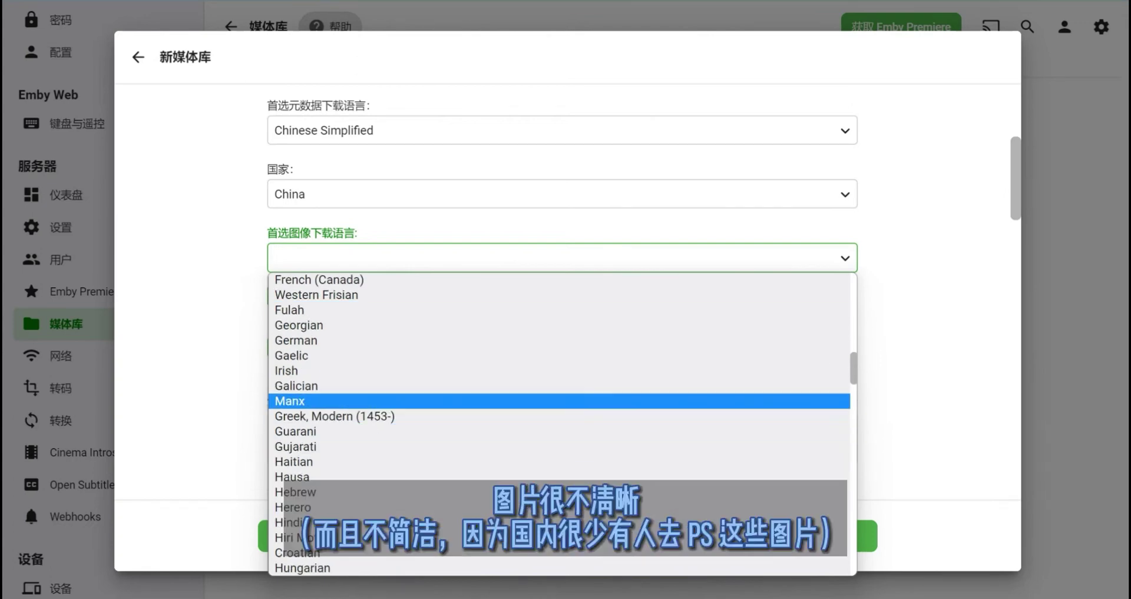
{"action": "scroll", "coordinate": [560, 425], "scroll_direction": "up", "scroll_amount": 2}
{"action": "scroll", "coordinate": [560, 430], "scroll_direction": "up", "scroll_amount": 7}
{"action": "scroll", "coordinate": [560, 399], "scroll_direction": "down", "scroll_amount": 6}
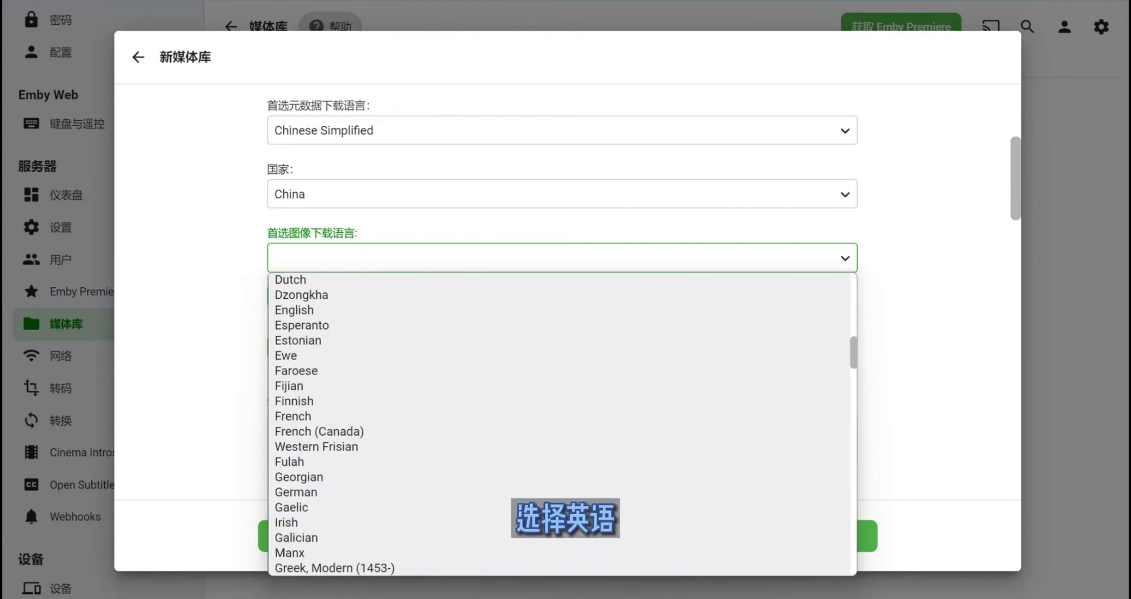
{"action": "scroll", "coordinate": [560, 413], "scroll_direction": "down", "scroll_amount": 3}
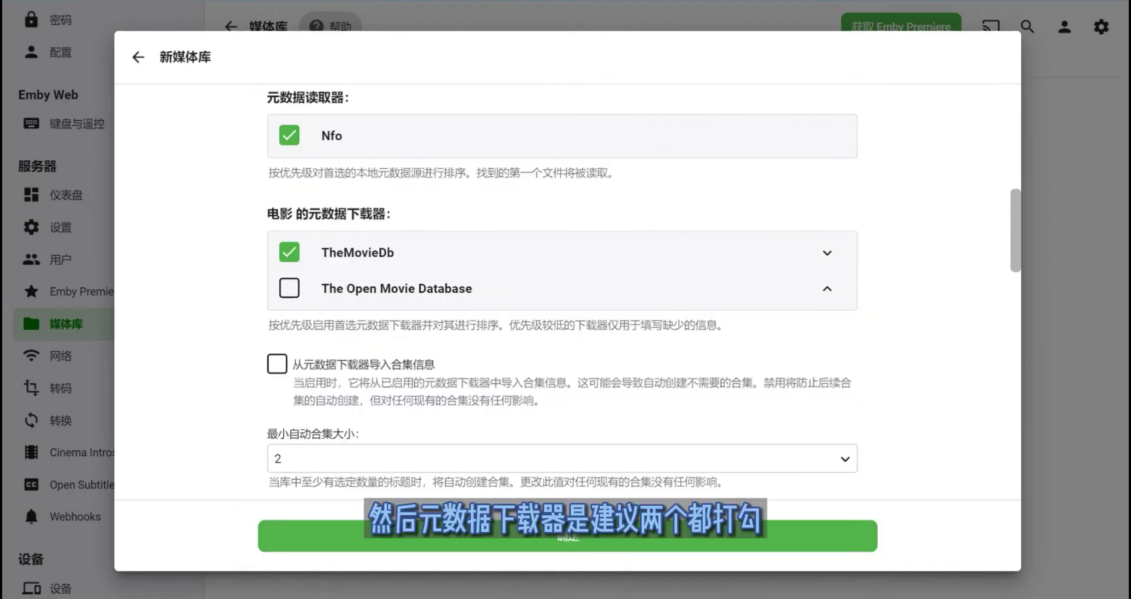
- Try The Open Movie Database checkbox and point out it and TheMovieDb downloaders
{"action": "left_click", "coordinate": [290, 288]}
{"action": "left_click", "coordinate": [289, 288]}
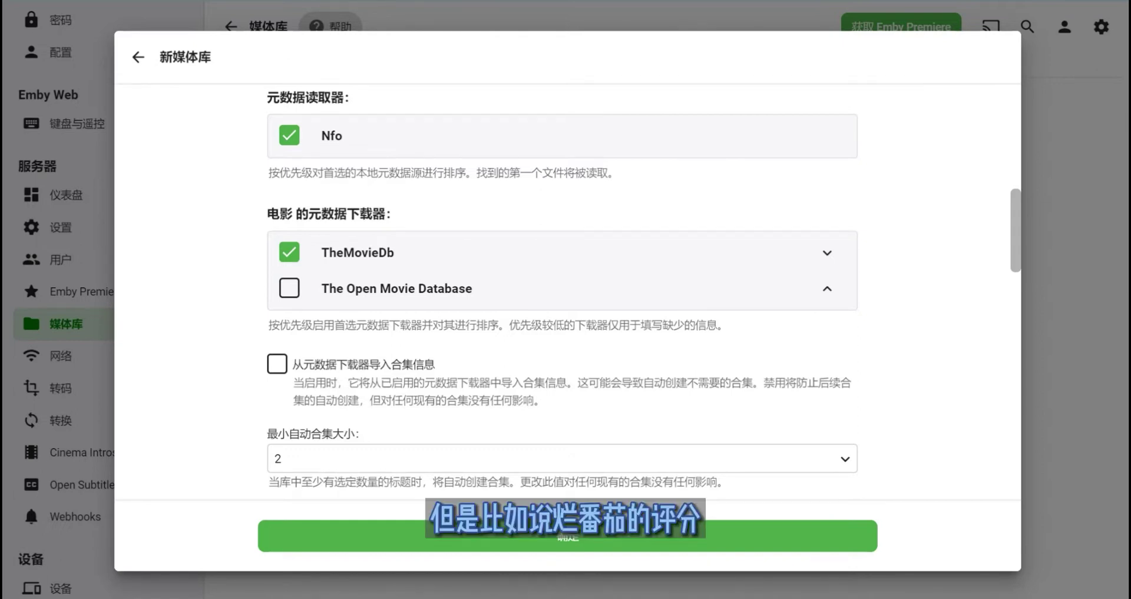
{"action": "left_click_drag", "start_coordinate": [321, 288], "coordinate": [391, 288]}
{"action": "left_click", "coordinate": [399, 288]}
{"action": "left_click", "coordinate": [428, 288]}
{"action": "left_click", "coordinate": [376, 288]}
{"action": "left_click", "coordinate": [382, 288]}
{"action": "left_click", "coordinate": [391, 288]}
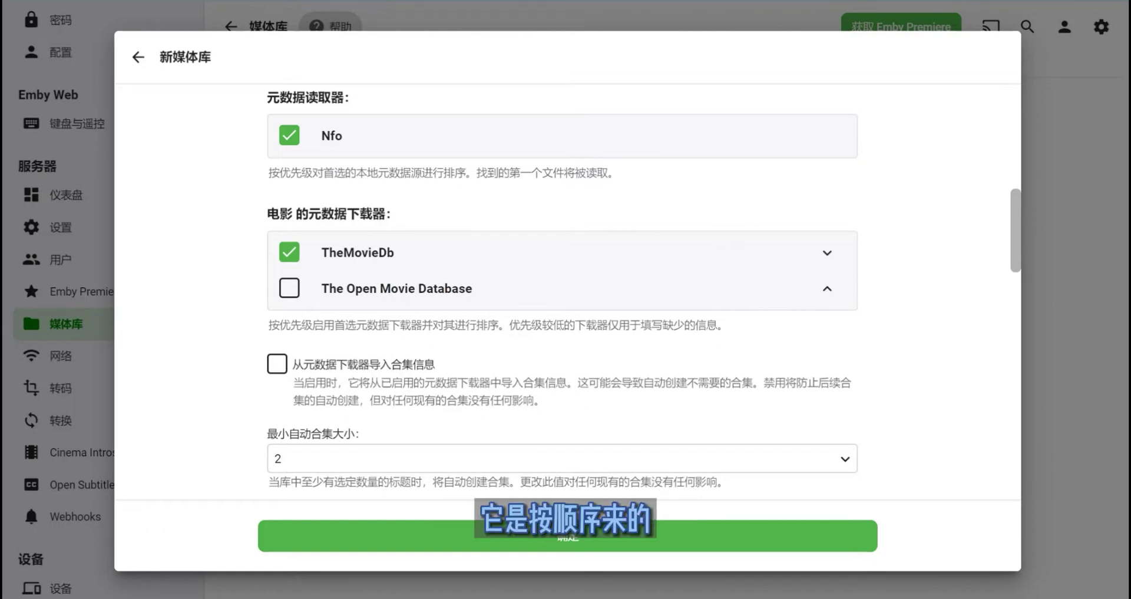
{"action": "left_click_drag", "start_coordinate": [329, 252], "coordinate": [394, 252]}
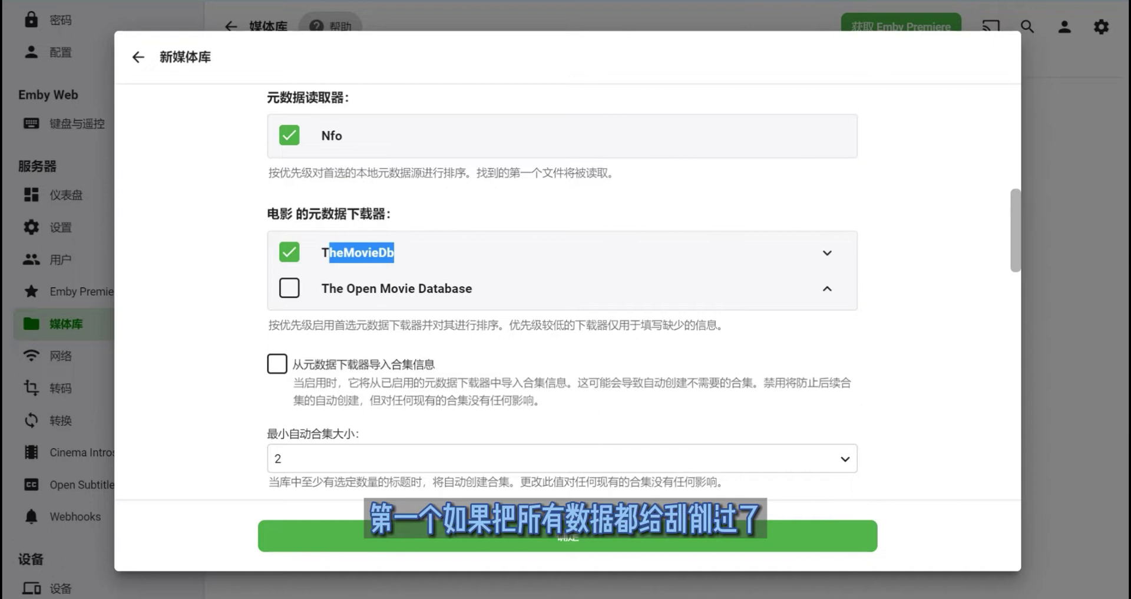
{"action": "left_click", "coordinate": [394, 252]}
{"action": "left_click_drag", "start_coordinate": [321, 288], "coordinate": [472, 288]}
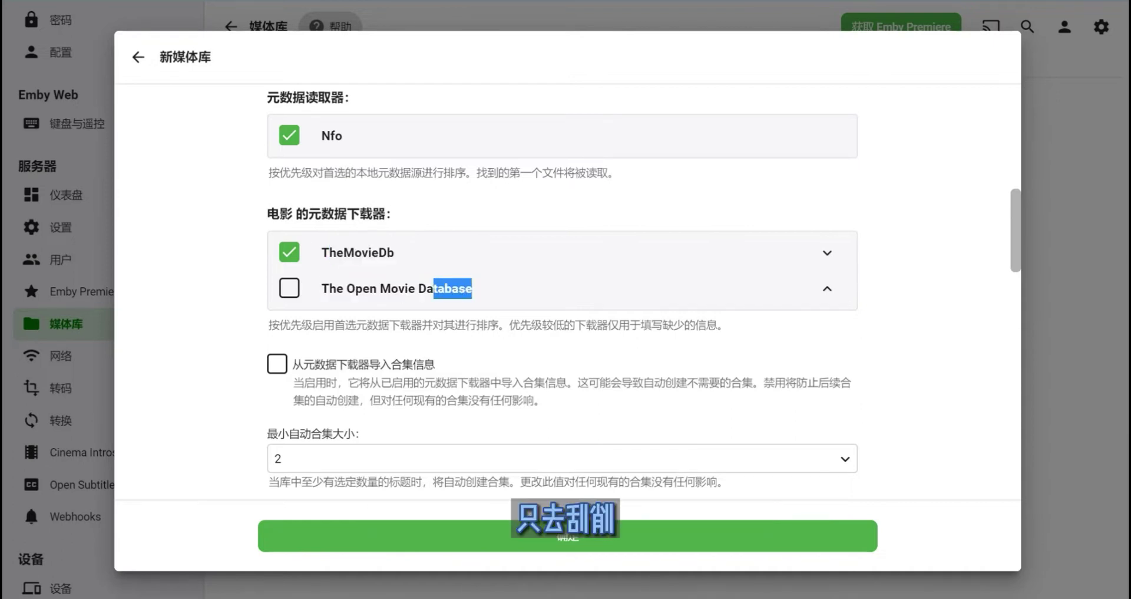
{"action": "left_click", "coordinate": [377, 289]}
{"action": "scroll", "coordinate": [566, 295], "scroll_direction": "down", "scroll_amount": 3}
- Enable The Open Movie Database and importing collection info from metadata downloaders
{"action": "left_click", "coordinate": [289, 136]}
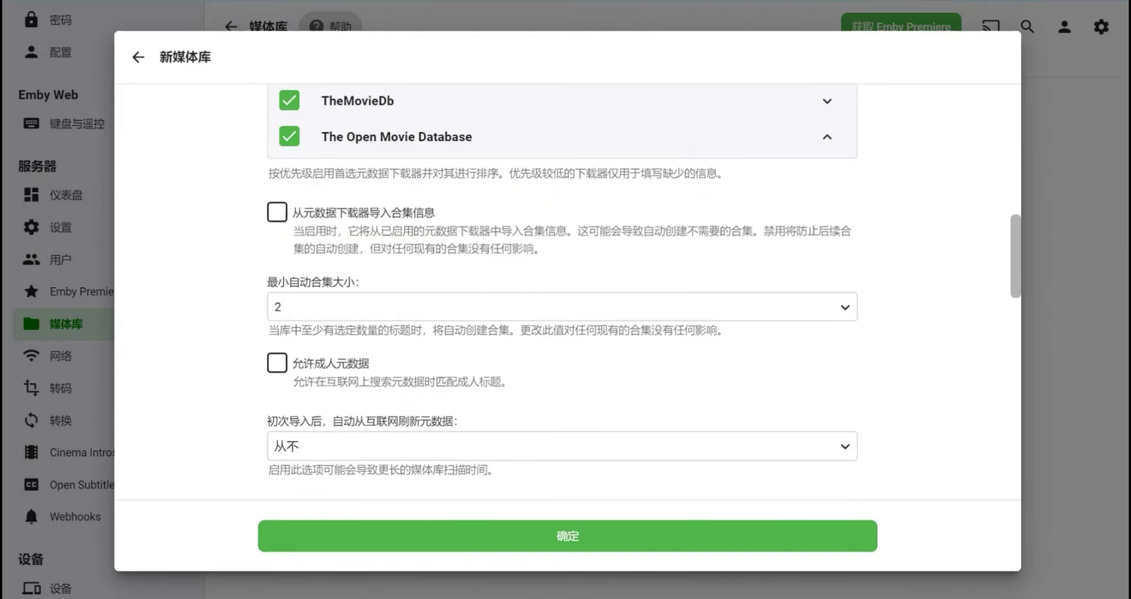
{"action": "left_click", "coordinate": [277, 211]}
{"action": "left_click_drag", "start_coordinate": [369, 212], "coordinate": [437, 230]}
{"action": "left_click", "coordinate": [414, 249]}
{"action": "left_click", "coordinate": [357, 230]}
{"action": "left_click", "coordinate": [436, 230]}
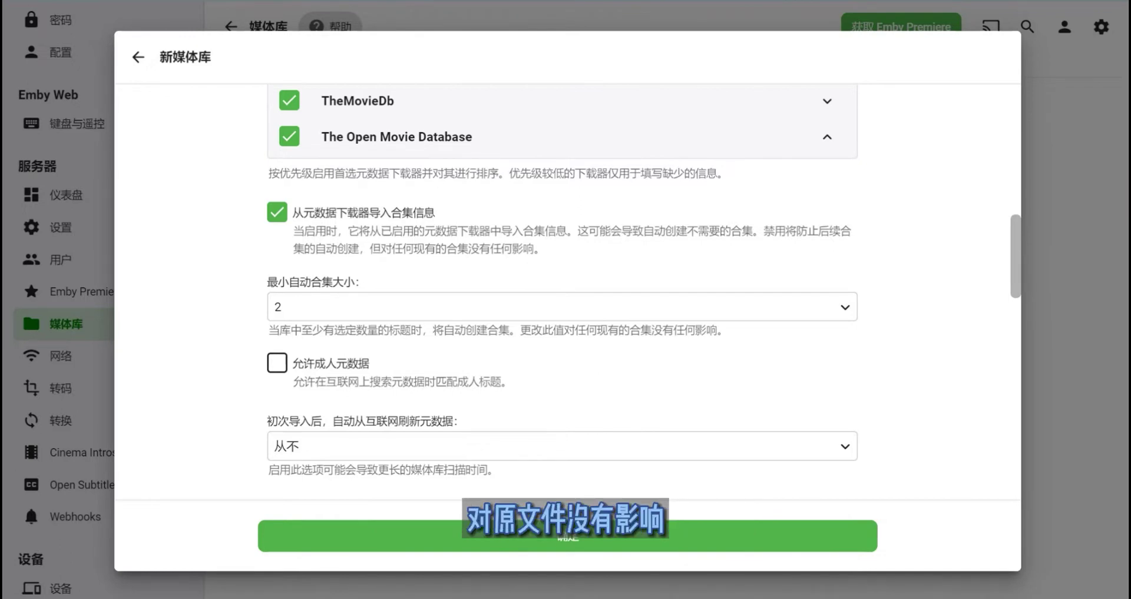
{"action": "left_click_drag", "start_coordinate": [467, 248], "coordinate": [536, 249]}
{"action": "left_click", "coordinate": [536, 248]}
- Leave the minimum automatic collection size at 2 and scroll down to the image fetchers
{"action": "left_click", "coordinate": [589, 307]}
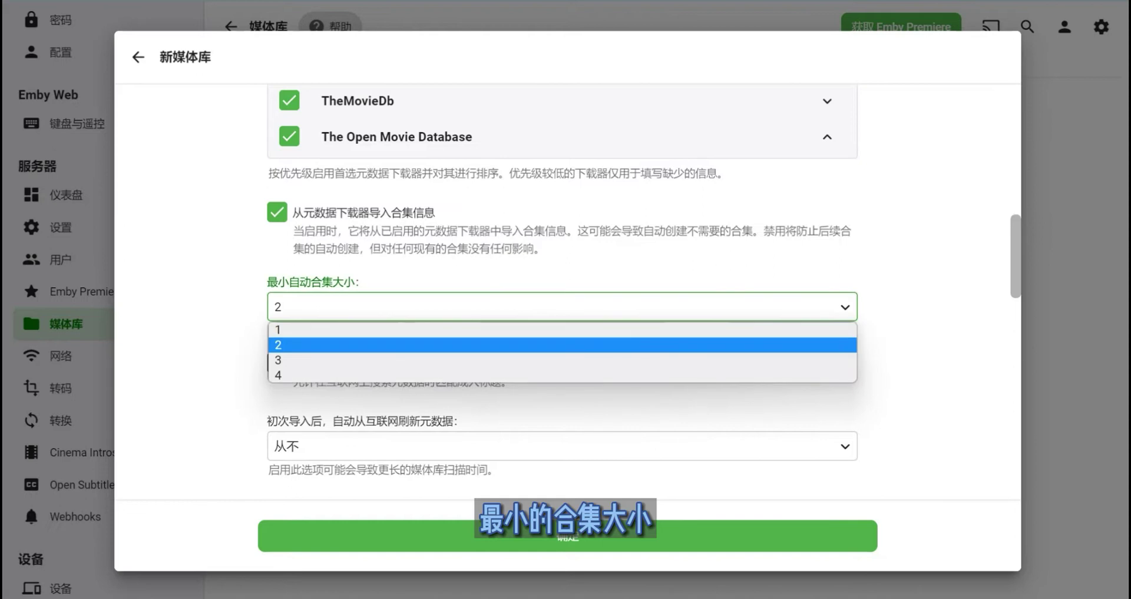
{"action": "key", "text": "Escape"}
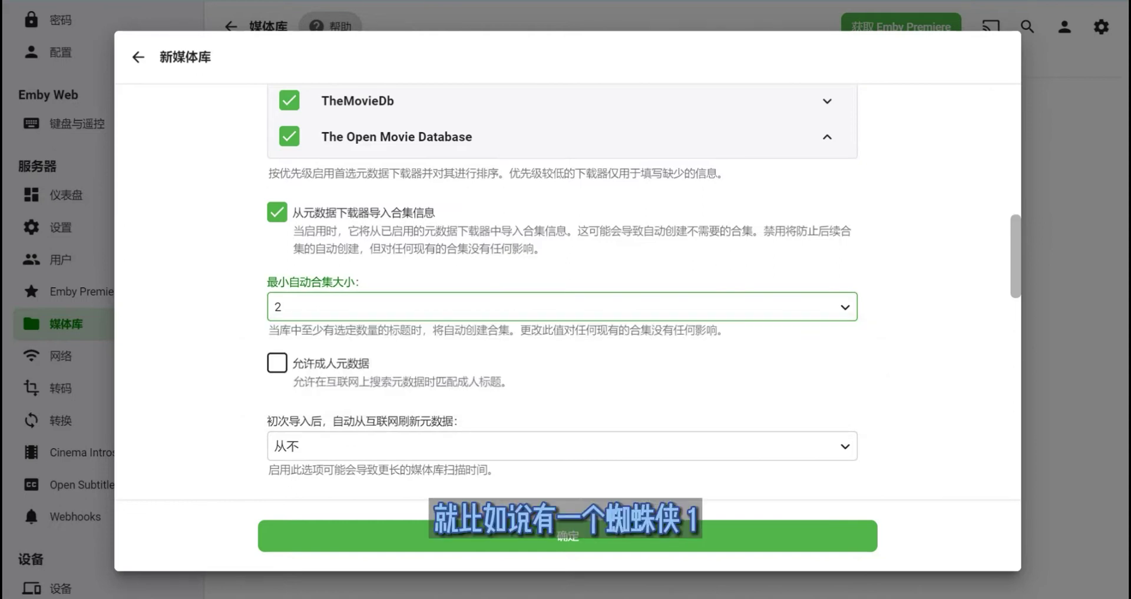
{"action": "double_click", "coordinate": [300, 282]}
{"action": "left_click", "coordinate": [299, 281]}
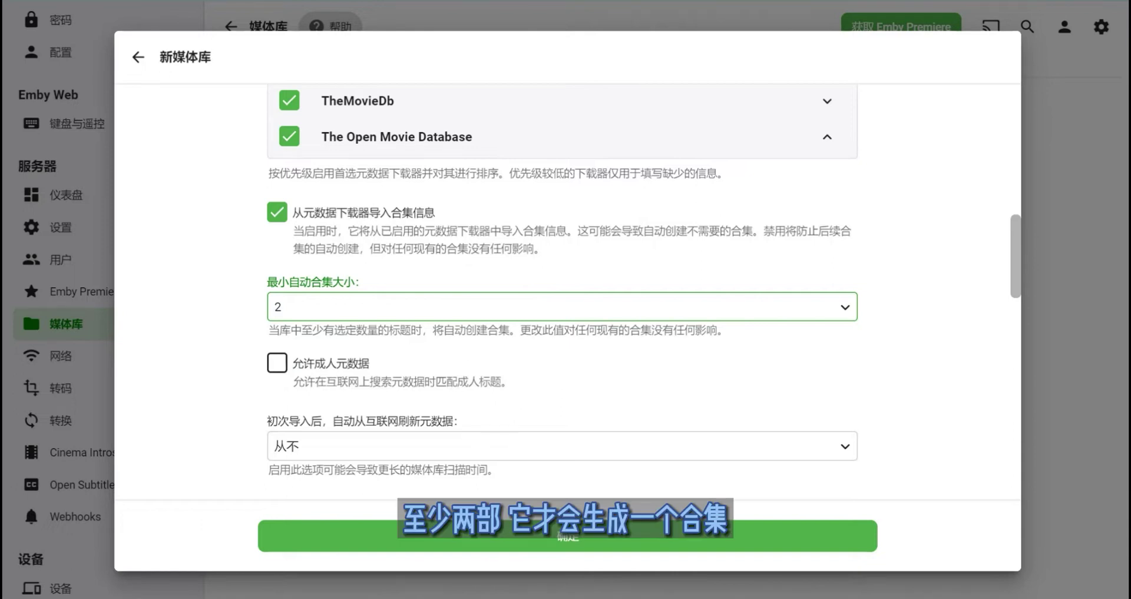
{"action": "left_click_drag", "start_coordinate": [348, 230], "coordinate": [589, 231]}
{"action": "left_click", "coordinate": [589, 230]}
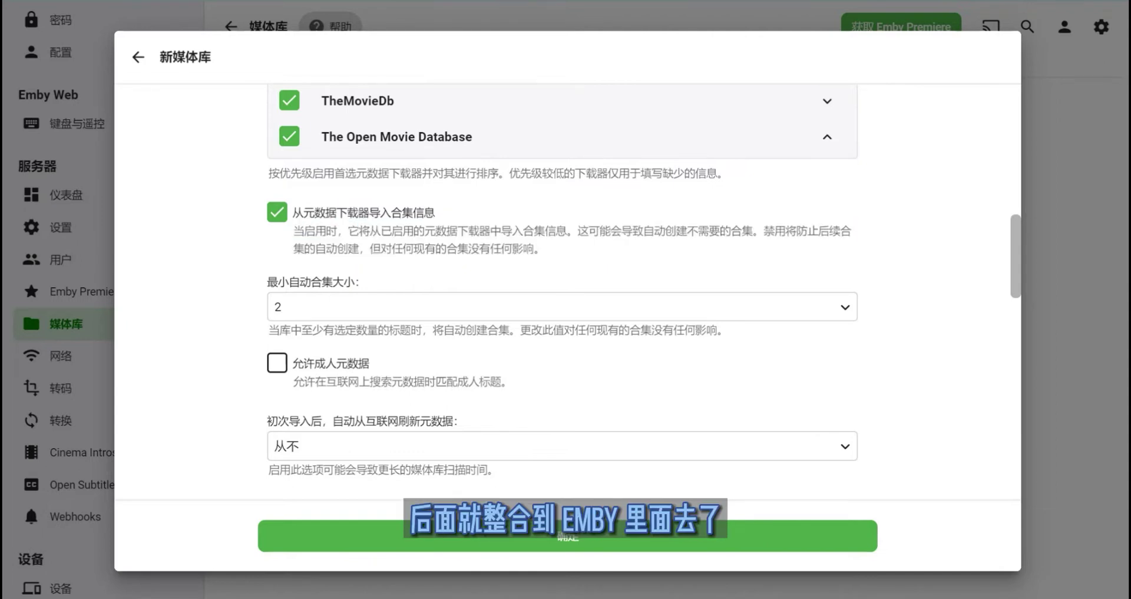
{"action": "scroll", "coordinate": [563, 295], "scroll_direction": "down", "scroll_amount": 6}
{"action": "scroll", "coordinate": [563, 294], "scroll_direction": "down", "scroll_amount": 2}
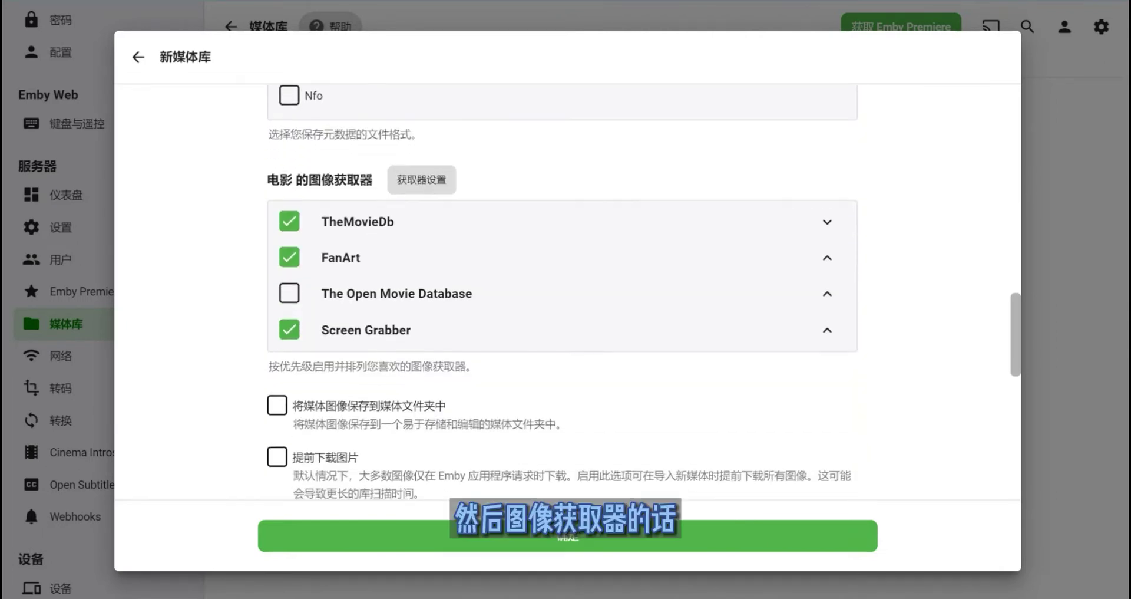
{"action": "left_click", "coordinate": [421, 179]}
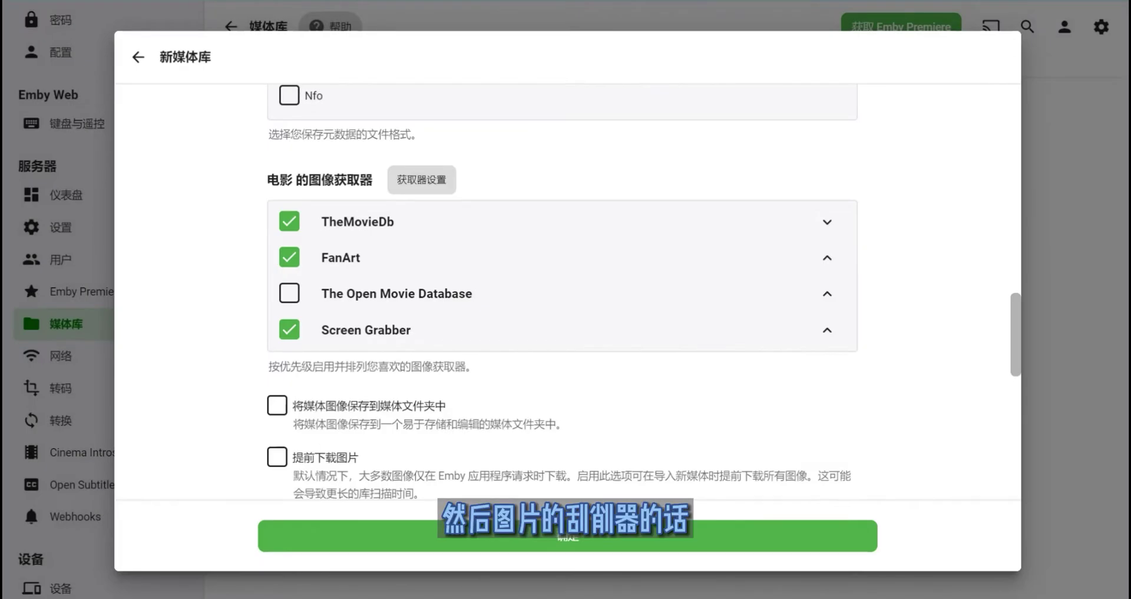
{"action": "scroll", "coordinate": [644, 292], "scroll_direction": "down", "scroll_amount": 1}
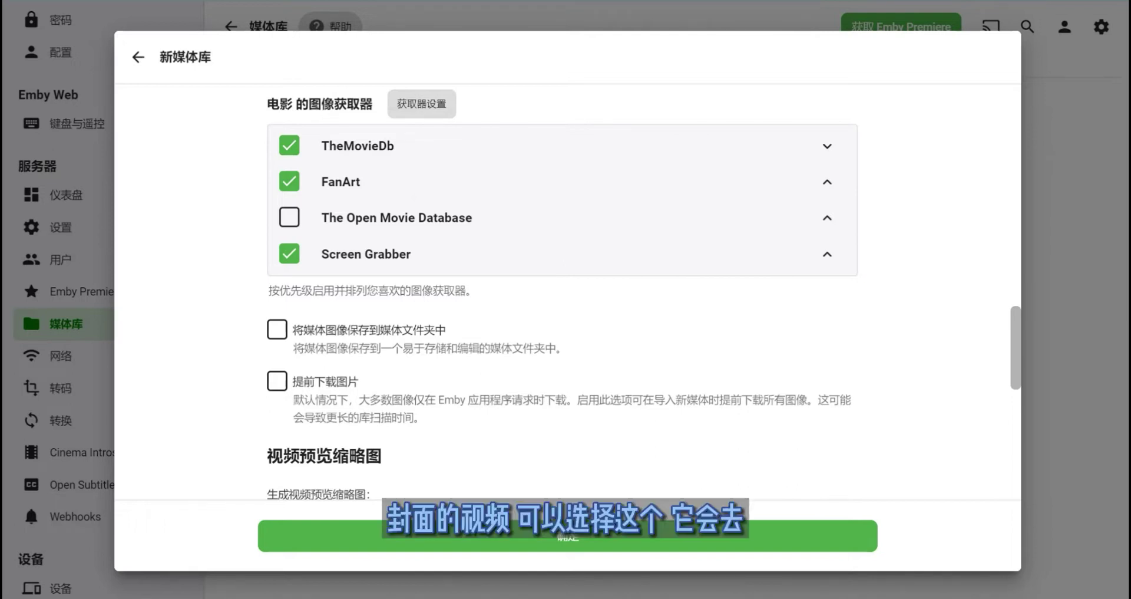
{"action": "left_click_drag", "start_coordinate": [321, 254], "coordinate": [411, 254]}
{"action": "left_click", "coordinate": [321, 254]}
{"action": "left_click_drag", "start_coordinate": [321, 254], "coordinate": [399, 254]}
{"action": "left_click", "coordinate": [406, 254]}
{"action": "left_click", "coordinate": [329, 254]}
{"action": "left_click", "coordinate": [397, 254]}
{"action": "scroll", "coordinate": [565, 291], "scroll_direction": "down", "scroll_amount": 1}
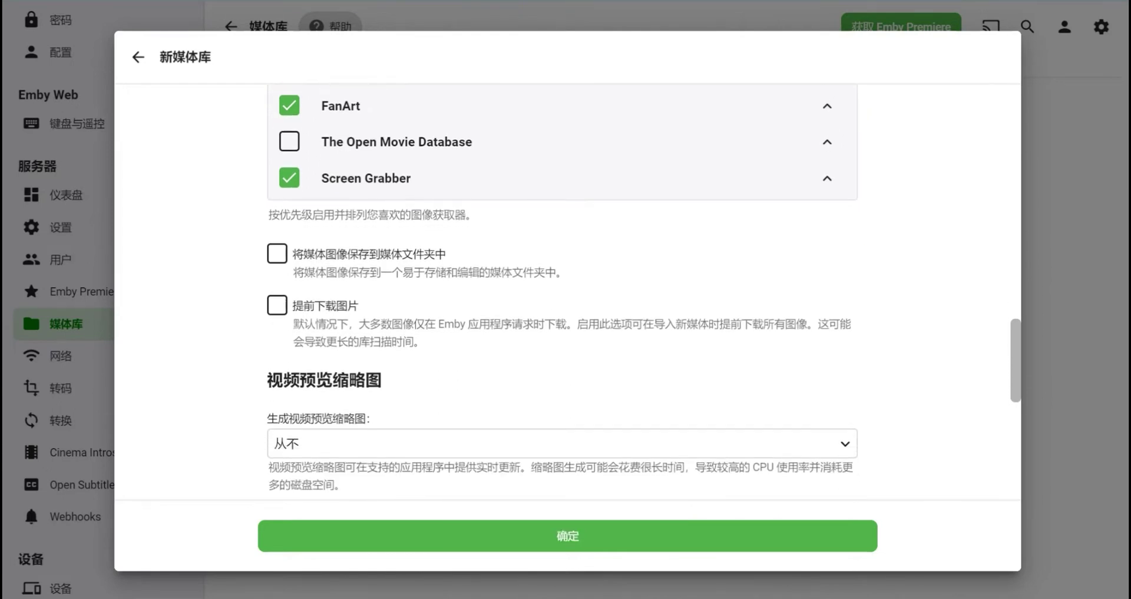
{"action": "left_click", "coordinate": [277, 253]}
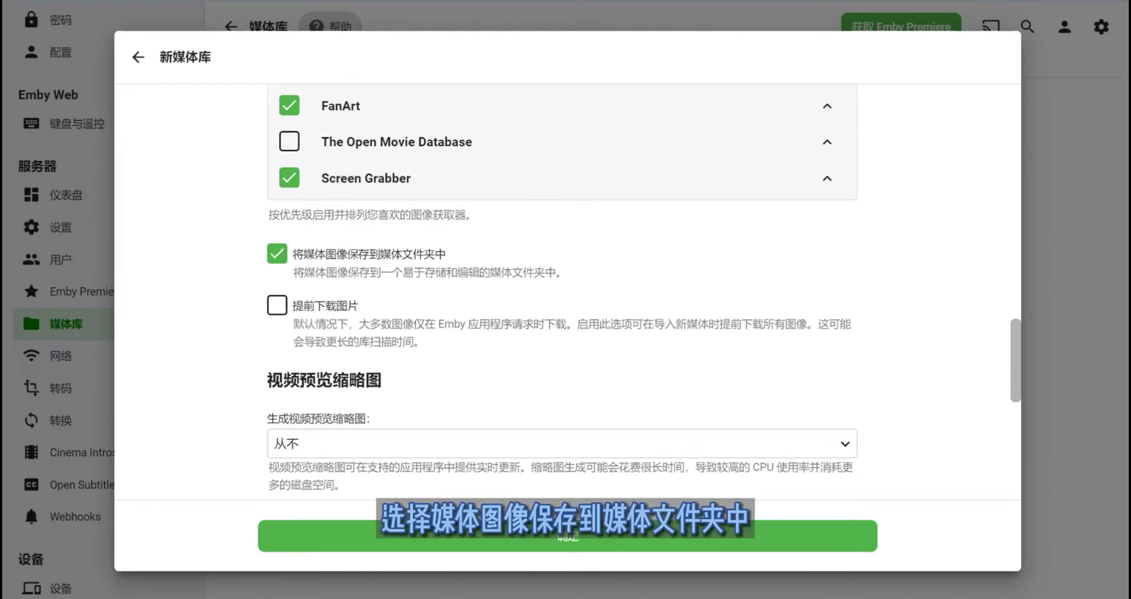
{"action": "left_click_drag", "start_coordinate": [369, 272], "coordinate": [435, 271]}
{"action": "left_click", "coordinate": [408, 272]}
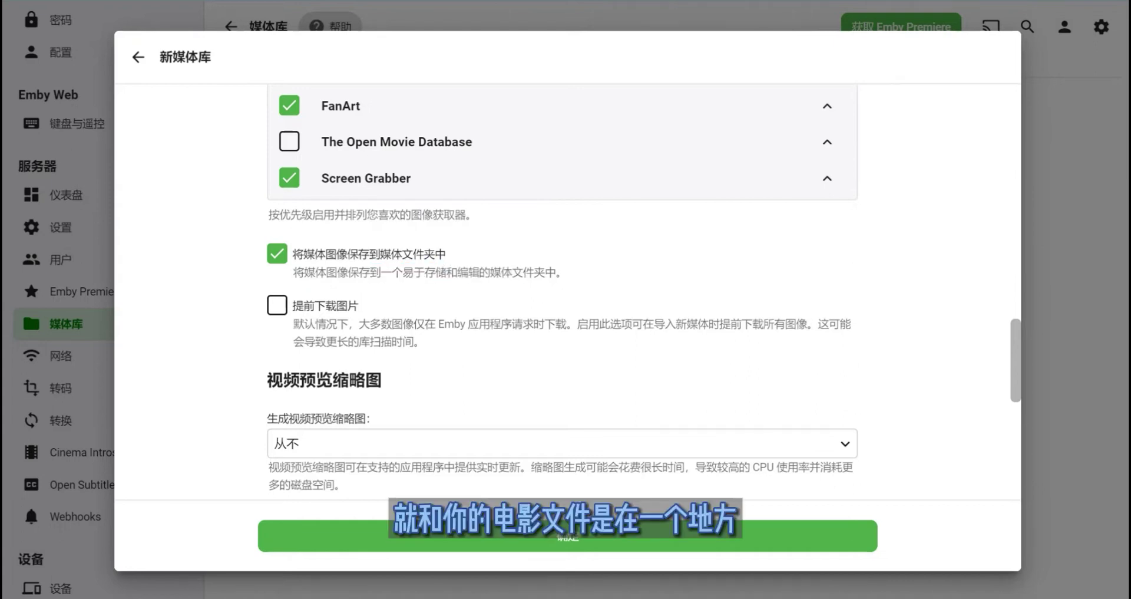
{"action": "left_click", "coordinate": [277, 254]}
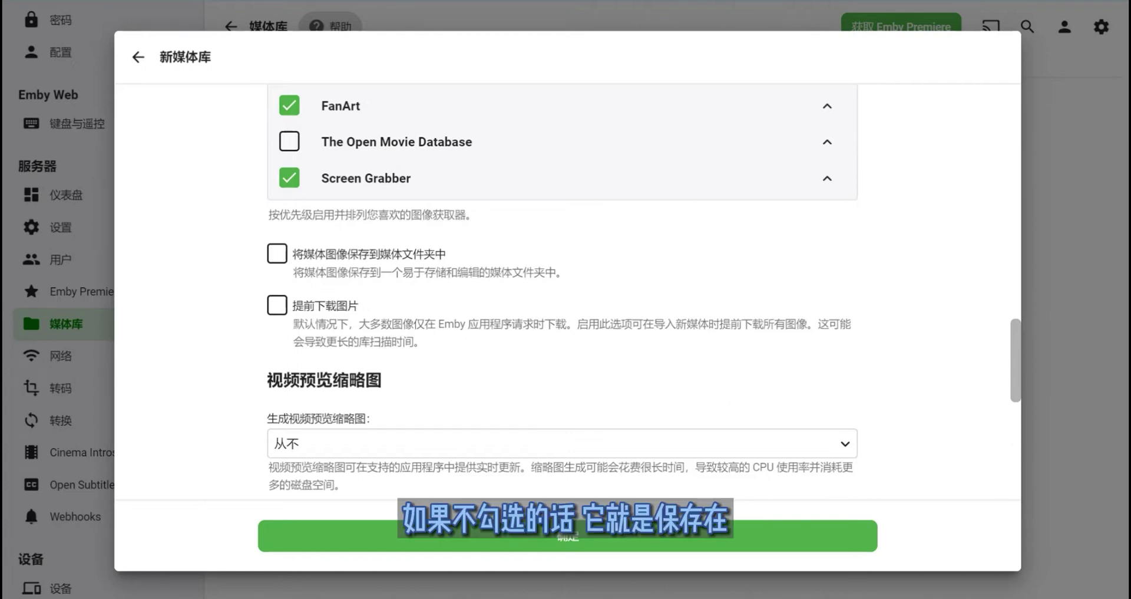
{"action": "left_click_drag", "start_coordinate": [325, 272], "coordinate": [403, 272]}
{"action": "left_click", "coordinate": [403, 272]}
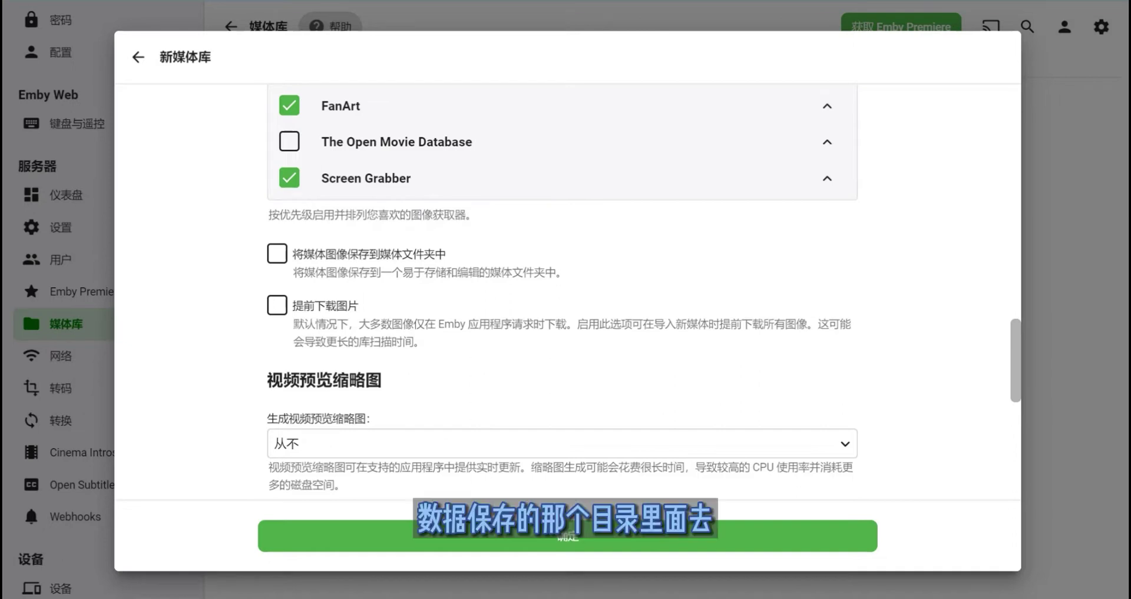
{"action": "scroll", "coordinate": [563, 294], "scroll_direction": "down", "scroll_amount": 3}
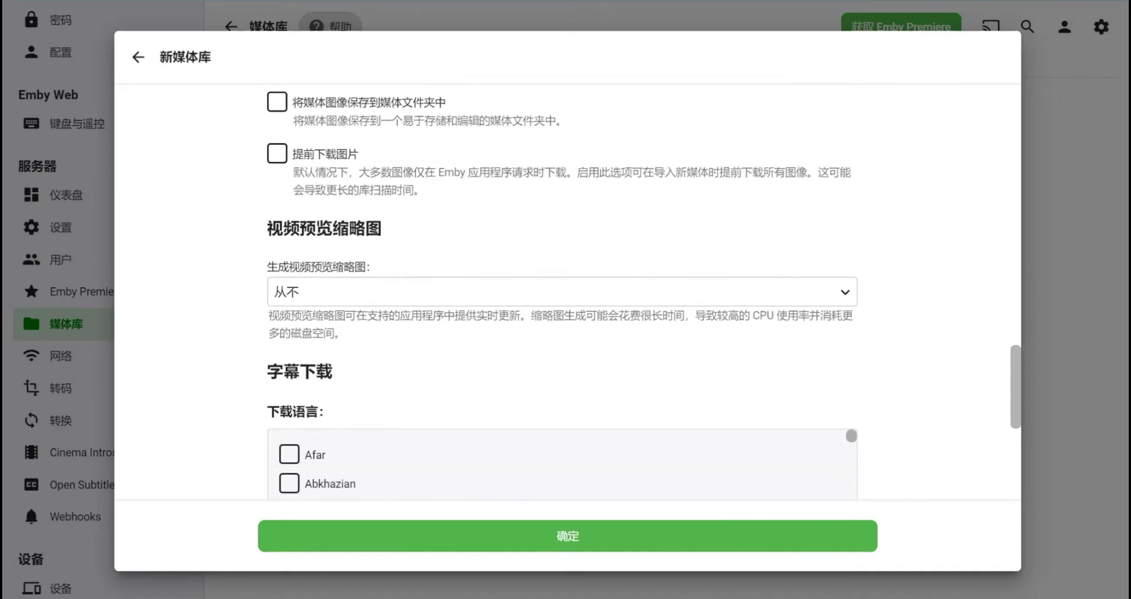
{"action": "left_click", "coordinate": [277, 153]}
{"action": "left_click", "coordinate": [277, 153]}
{"action": "left_click_drag", "start_coordinate": [325, 172], "coordinate": [439, 173]}
{"action": "left_click_drag", "start_coordinate": [468, 172], "coordinate": [544, 172]}
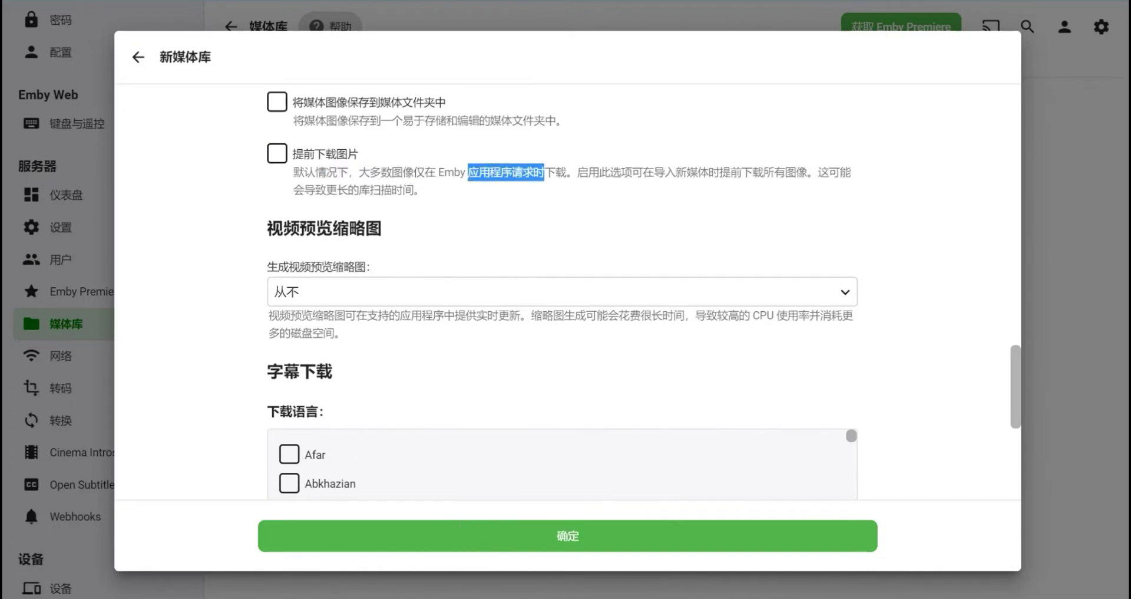
{"action": "left_click", "coordinate": [544, 172]}
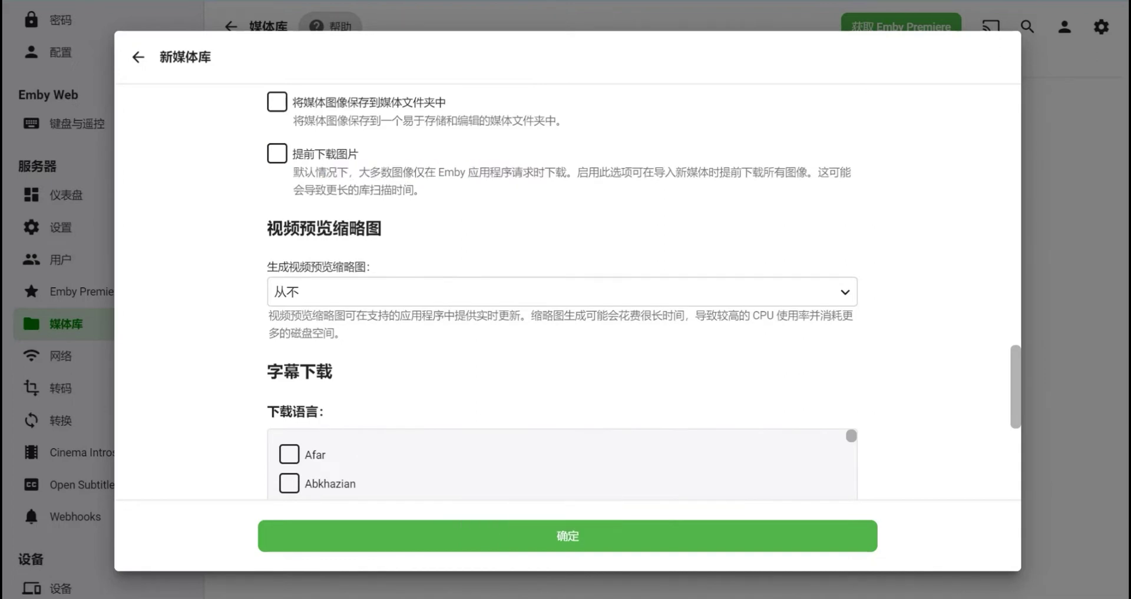
{"action": "left_click_drag", "start_coordinate": [325, 172], "coordinate": [370, 172]}
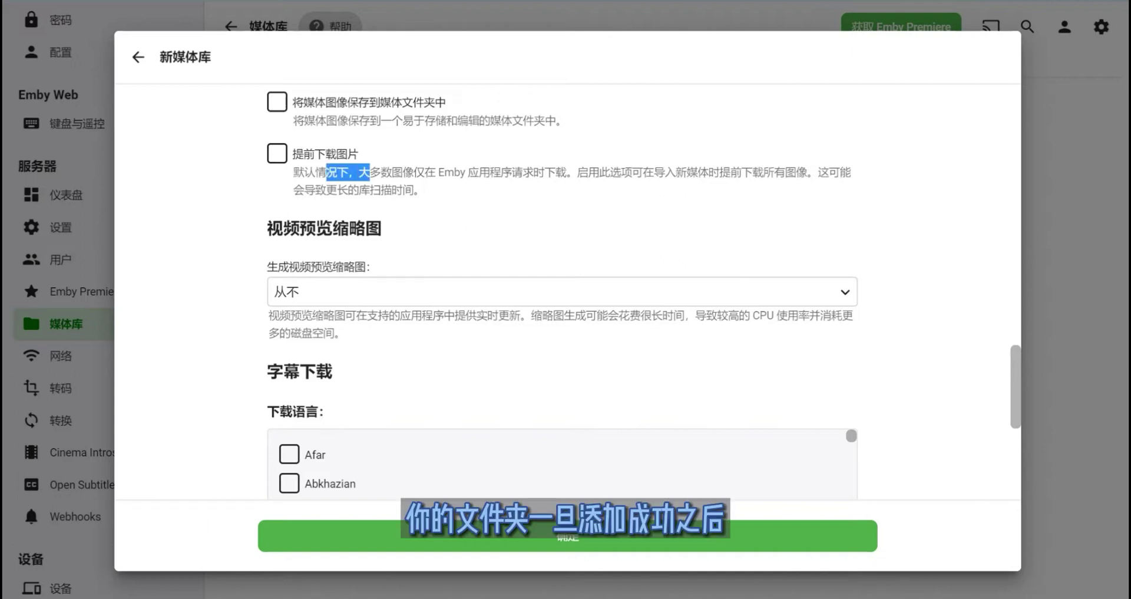
{"action": "left_click_drag", "start_coordinate": [314, 172], "coordinate": [391, 190]}
{"action": "left_click", "coordinate": [391, 190]}
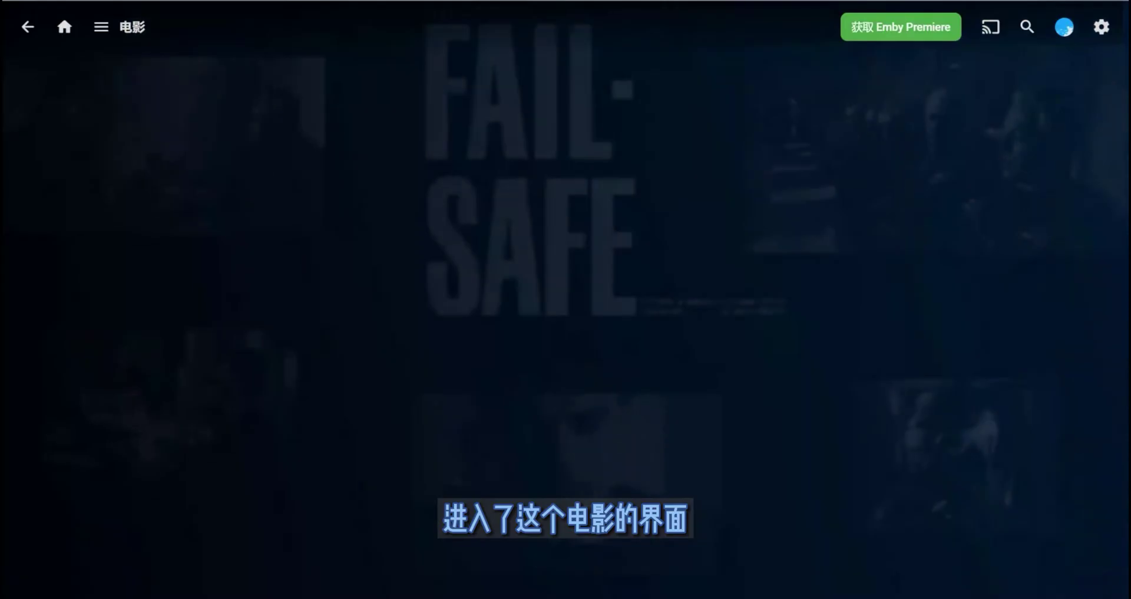
{"action": "scroll", "coordinate": [566, 354], "scroll_direction": "down", "scroll_amount": 4}
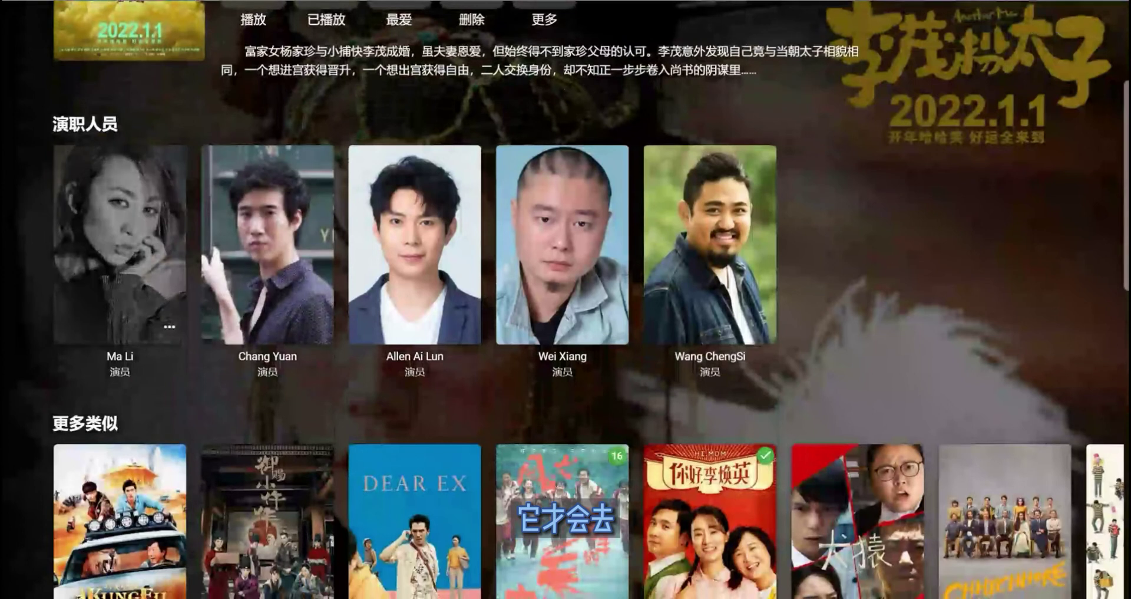
{"action": "scroll", "coordinate": [414, 283], "scroll_direction": "up", "scroll_amount": 4}
{"action": "scroll", "coordinate": [414, 283], "scroll_direction": "down", "scroll_amount": 3}
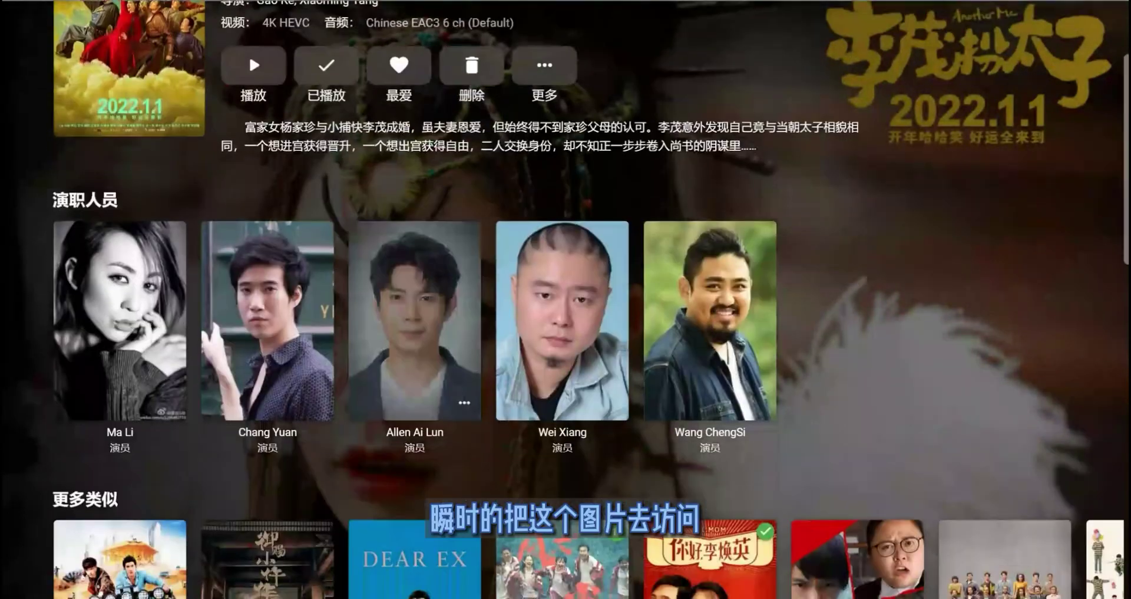
{"action": "scroll", "coordinate": [415, 319], "scroll_direction": "up", "scroll_amount": 3}
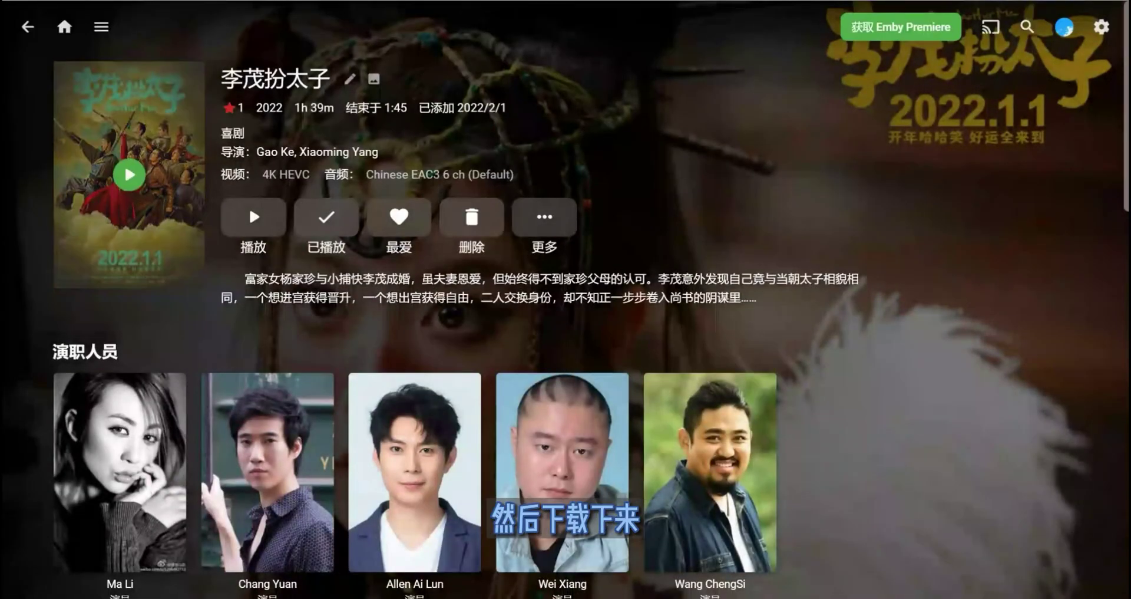
{"action": "key", "text": "alt+Left"}
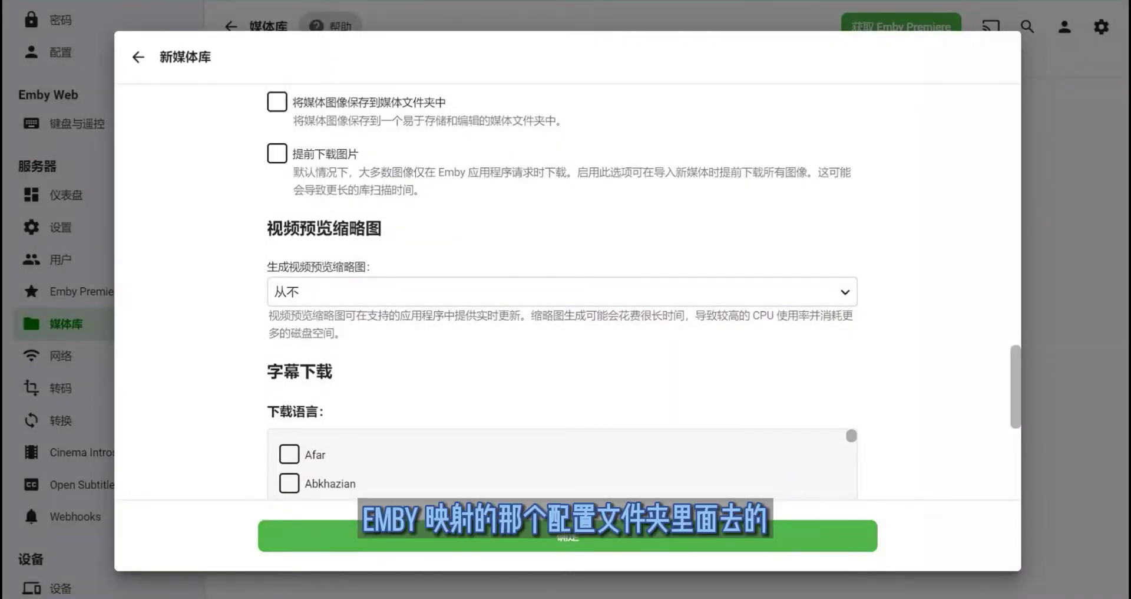
- Review the video preview thumbnail choices, leaving them at 从不, and note the Screen Grabber fetcher
{"action": "scroll", "coordinate": [567, 292], "scroll_direction": "down", "scroll_amount": 1}
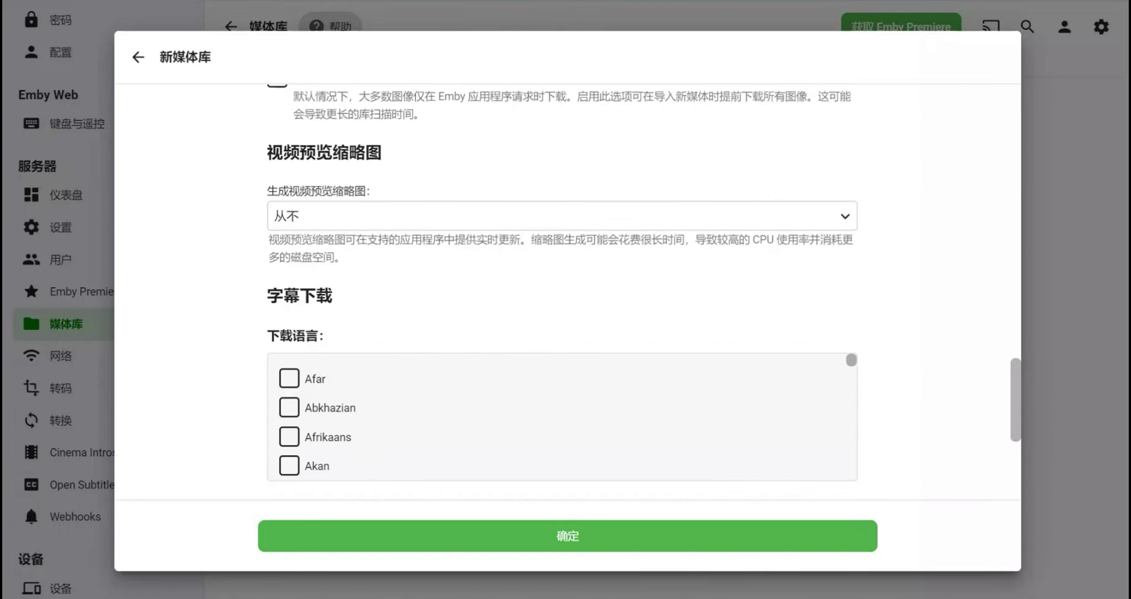
{"action": "scroll", "coordinate": [568, 292], "scroll_direction": "down", "scroll_amount": 1}
{"action": "left_click", "coordinate": [562, 139]}
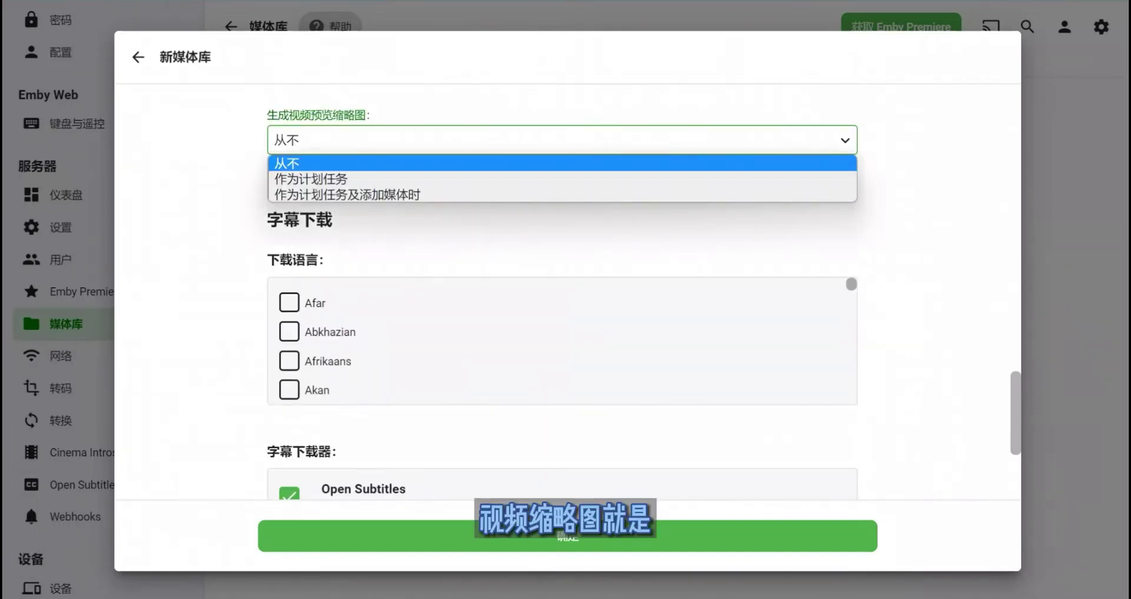
{"action": "scroll", "coordinate": [568, 291], "scroll_direction": "up", "scroll_amount": 5}
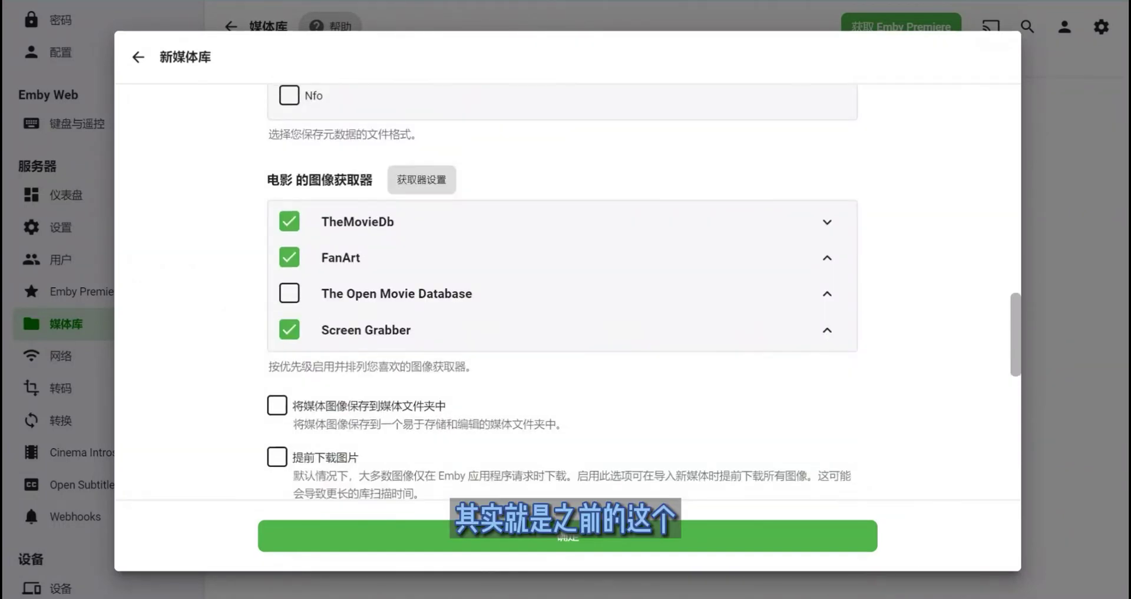
{"action": "left_click_drag", "start_coordinate": [373, 329], "coordinate": [411, 329]}
{"action": "left_click", "coordinate": [411, 330]}
- Locate the Open Subtitles downloader among the subtitle download settings
{"action": "scroll", "coordinate": [563, 295], "scroll_direction": "down", "scroll_amount": 3}
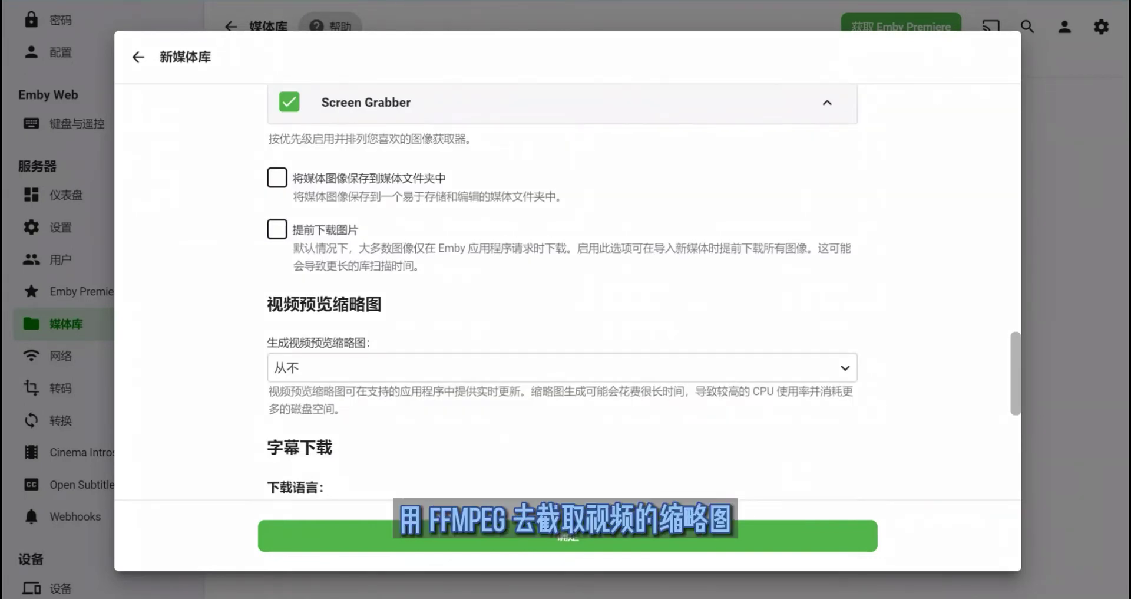
{"action": "scroll", "coordinate": [563, 292], "scroll_direction": "up", "scroll_amount": 1}
{"action": "scroll", "coordinate": [562, 292], "scroll_direction": "down", "scroll_amount": 4}
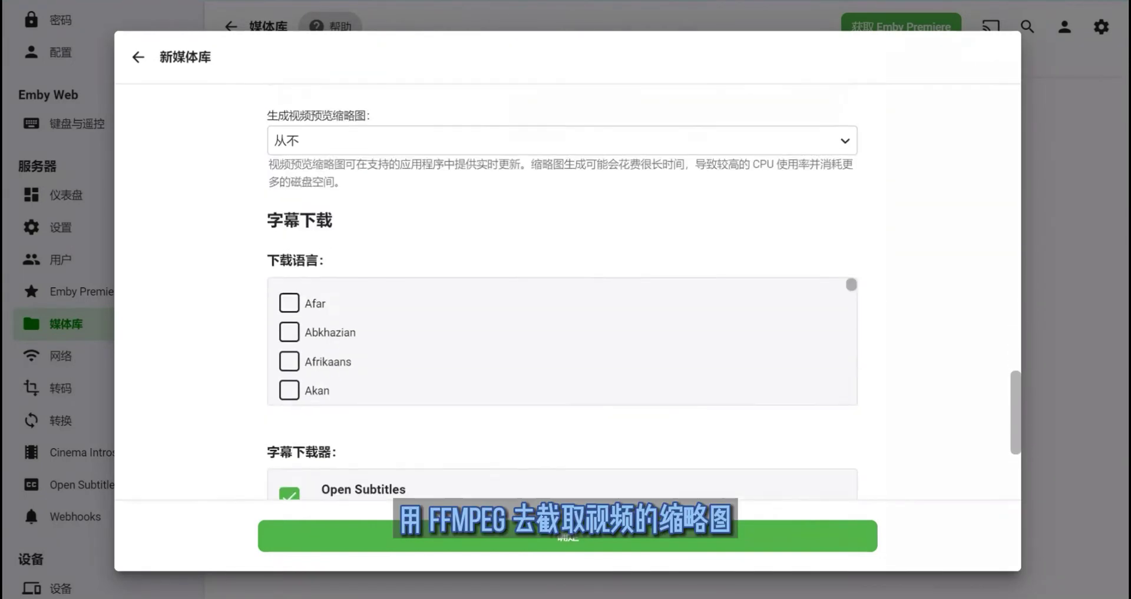
{"action": "scroll", "coordinate": [562, 294], "scroll_direction": "down", "scroll_amount": 3}
{"action": "scroll", "coordinate": [563, 188], "scroll_direction": "down", "scroll_amount": 3}
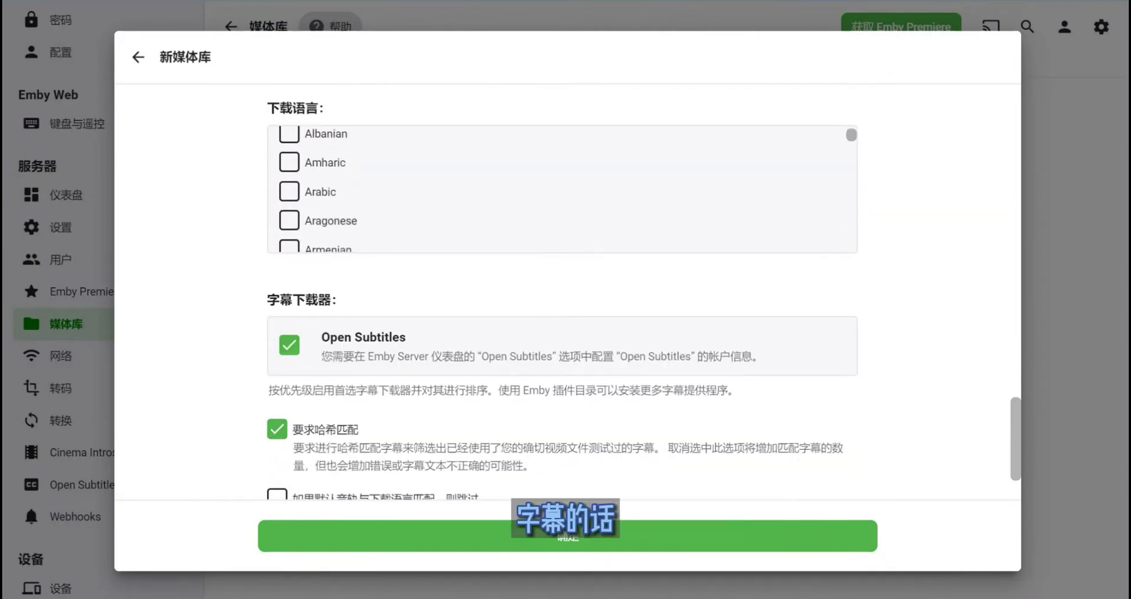
{"action": "scroll", "coordinate": [562, 189], "scroll_direction": "down", "scroll_amount": 5}
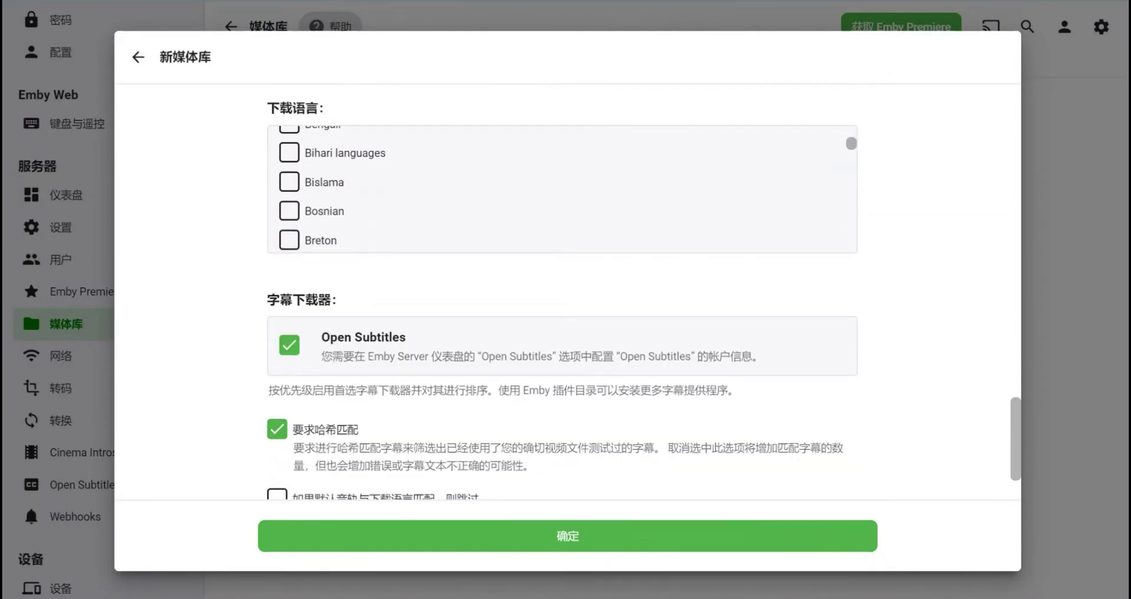
{"action": "scroll", "coordinate": [562, 294], "scroll_direction": "down", "scroll_amount": 1}
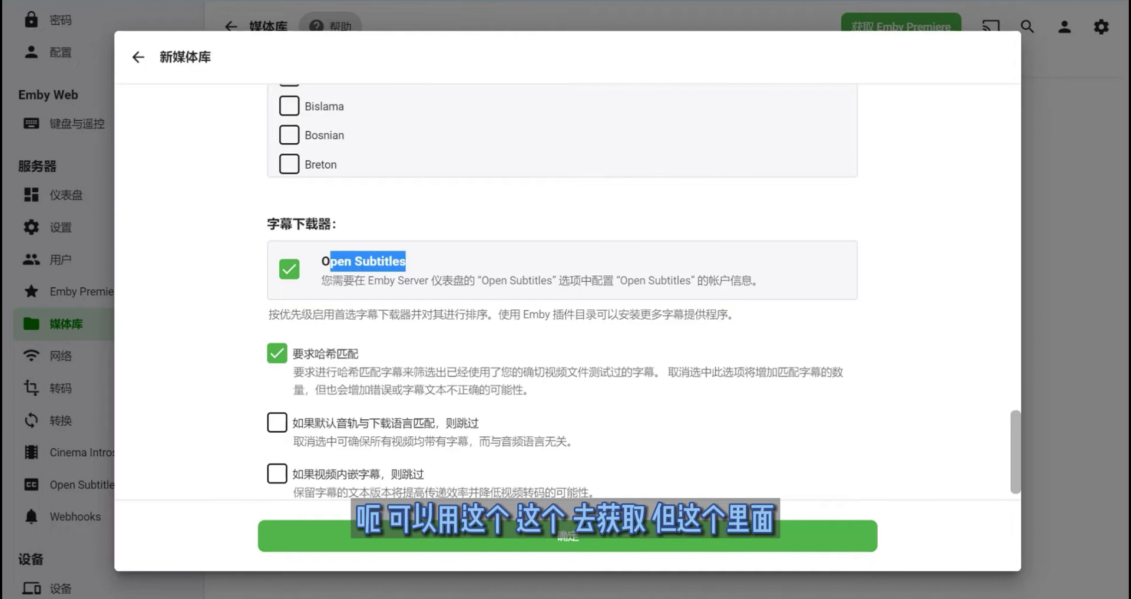
{"action": "left_click_drag", "start_coordinate": [321, 261], "coordinate": [406, 261]}
{"action": "left_click", "coordinate": [406, 261]}
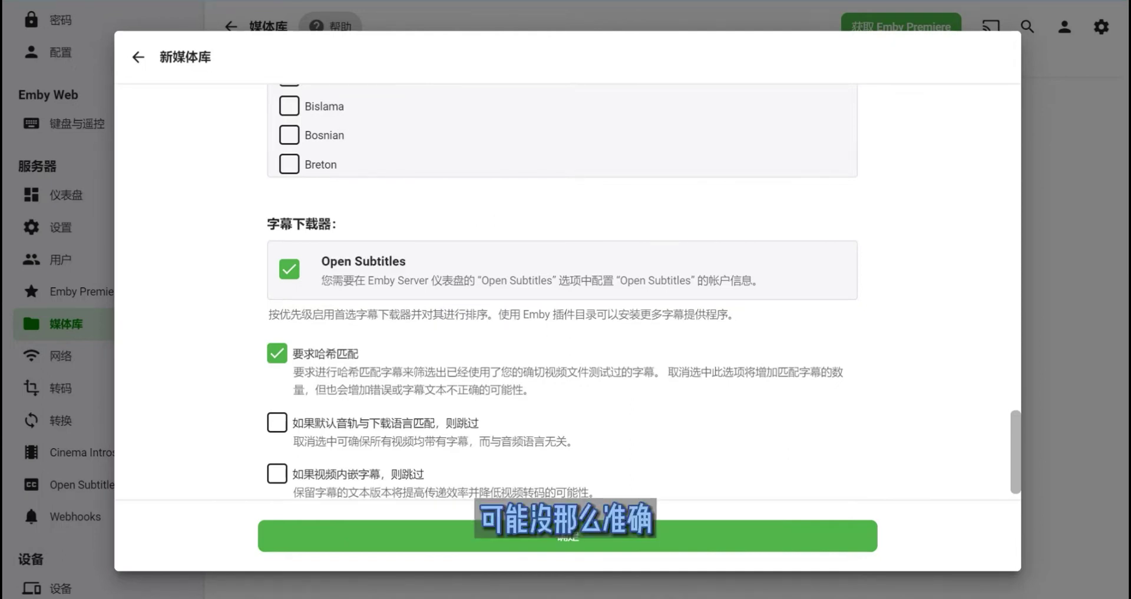
- Turn off 将字幕保存到媒体文件夹中 so all subtitle download options are unchecked
{"action": "scroll", "coordinate": [563, 292], "scroll_direction": "up", "scroll_amount": 3}
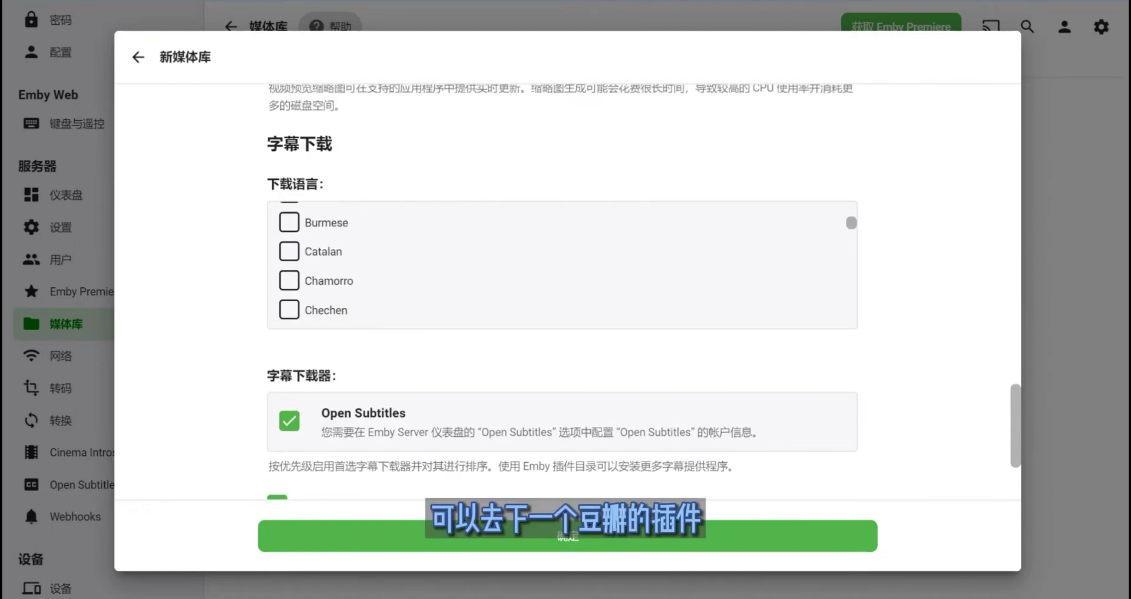
{"action": "scroll", "coordinate": [563, 292], "scroll_direction": "down", "scroll_amount": 3}
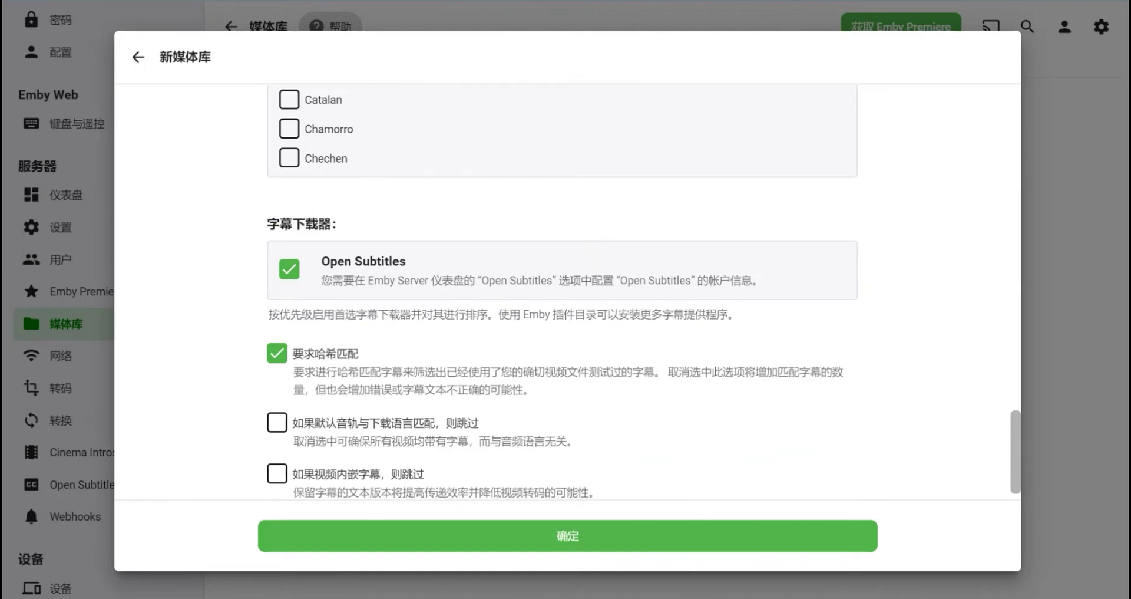
{"action": "scroll", "coordinate": [562, 295], "scroll_direction": "up", "scroll_amount": 3}
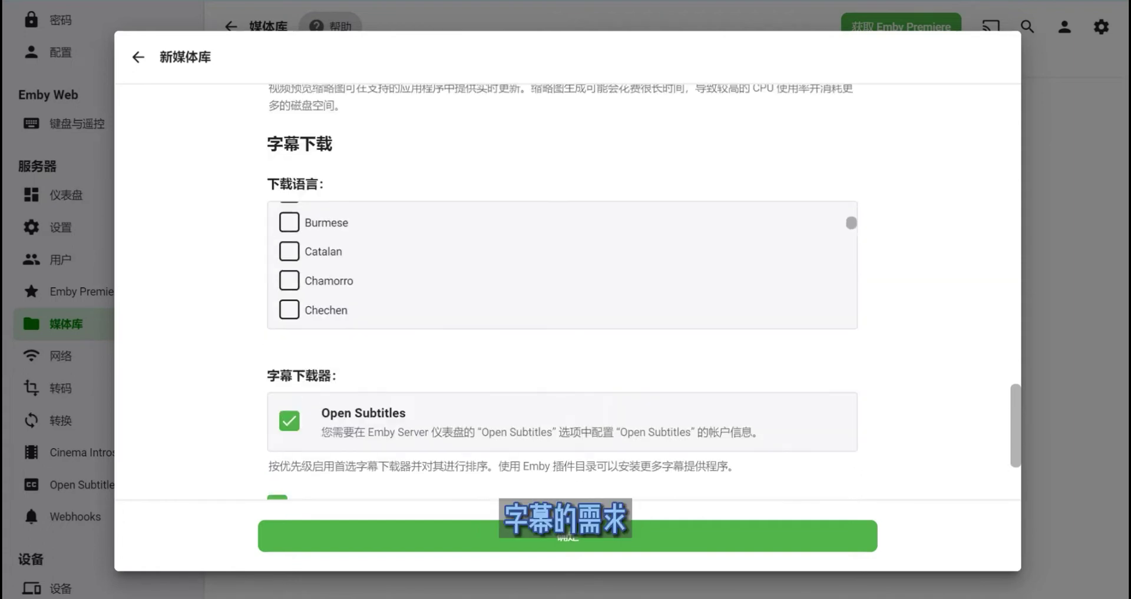
{"action": "scroll", "coordinate": [563, 265], "scroll_direction": "up", "scroll_amount": 10}
{"action": "scroll", "coordinate": [563, 294], "scroll_direction": "up", "scroll_amount": 4}
{"action": "scroll", "coordinate": [562, 295], "scroll_direction": "down", "scroll_amount": 4}
{"action": "scroll", "coordinate": [563, 294], "scroll_direction": "down", "scroll_amount": 4}
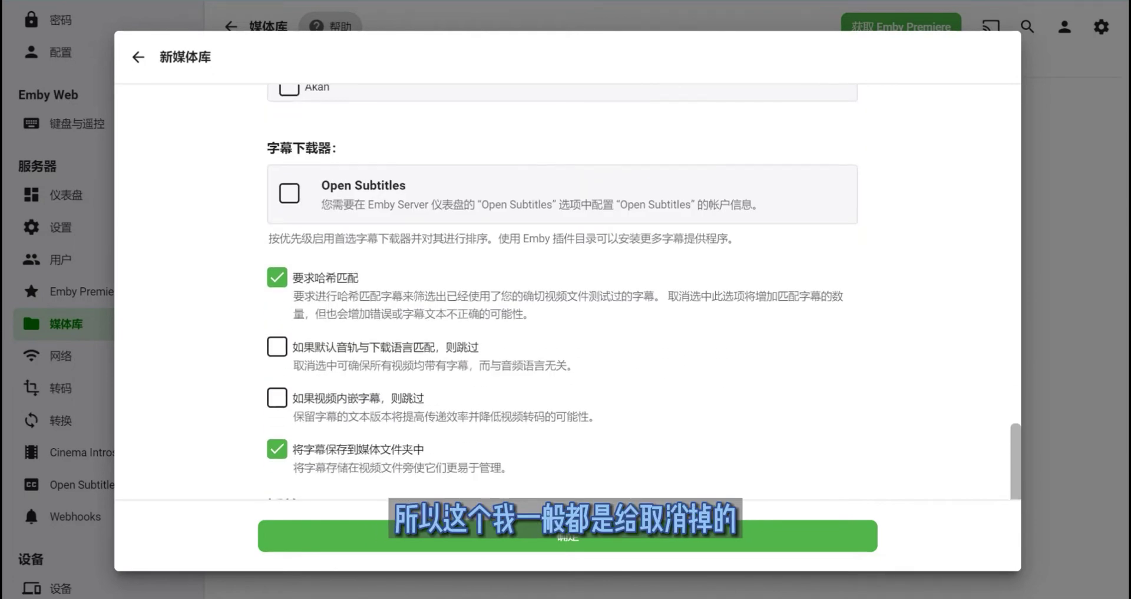
{"action": "left_click", "coordinate": [277, 448]}
{"action": "scroll", "coordinate": [563, 295], "scroll_direction": "down", "scroll_amount": 2}
{"action": "scroll", "coordinate": [562, 294], "scroll_direction": "up", "scroll_amount": 1}
{"action": "left_click_drag", "start_coordinate": [491, 341], "coordinate": [325, 202]}
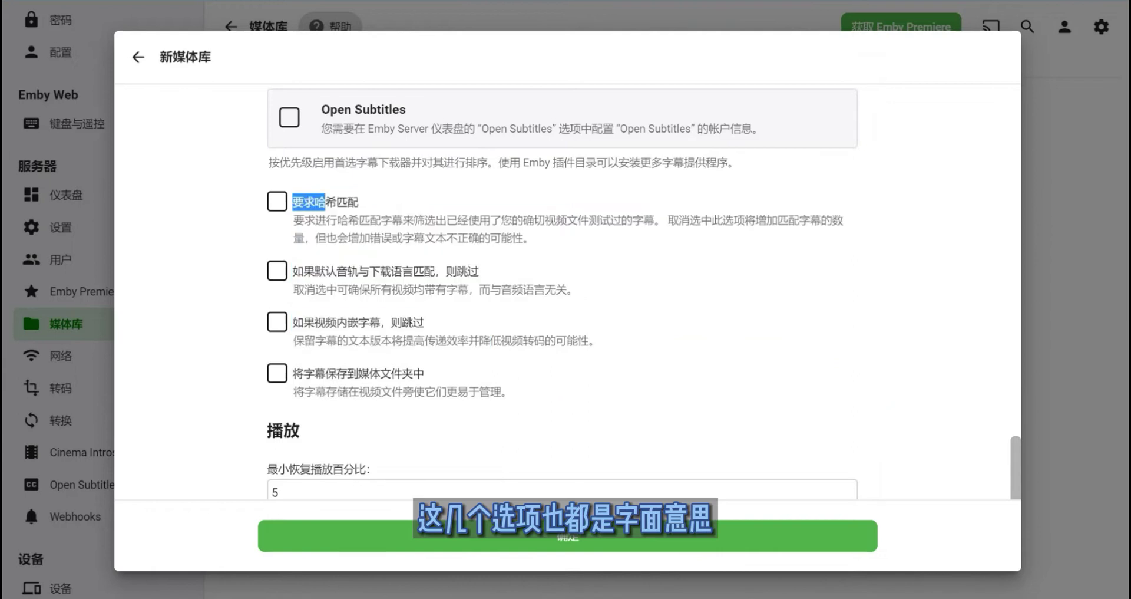
{"action": "scroll", "coordinate": [563, 294], "scroll_direction": "down", "scroll_amount": 5}
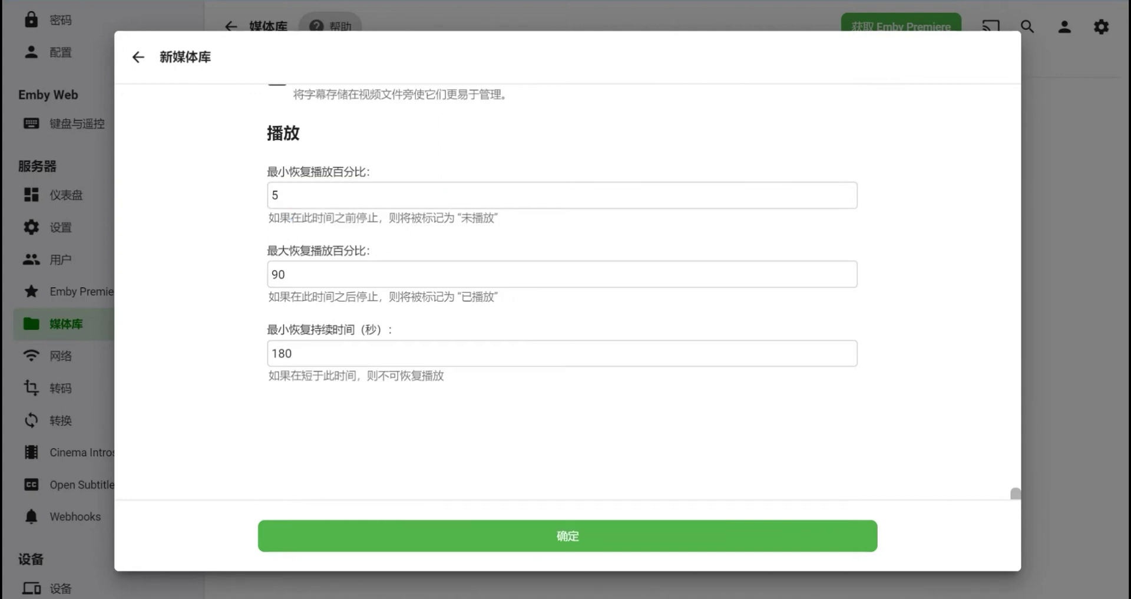
{"action": "double_click", "coordinate": [275, 195]}
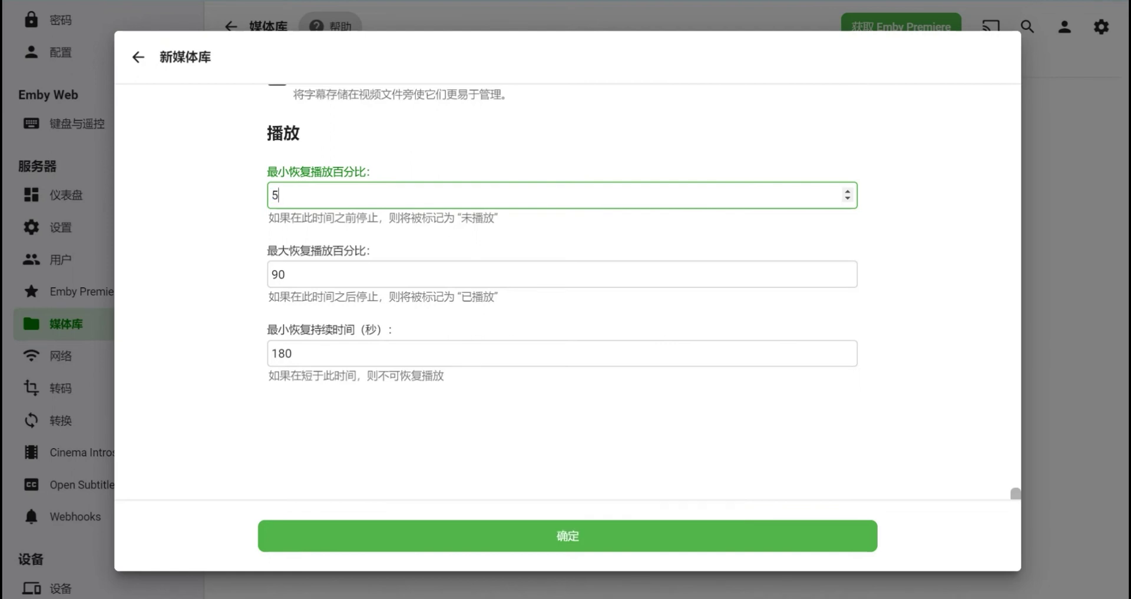
{"action": "left_click_drag", "start_coordinate": [277, 171], "coordinate": [321, 172]}
{"action": "left_click", "coordinate": [318, 171]}
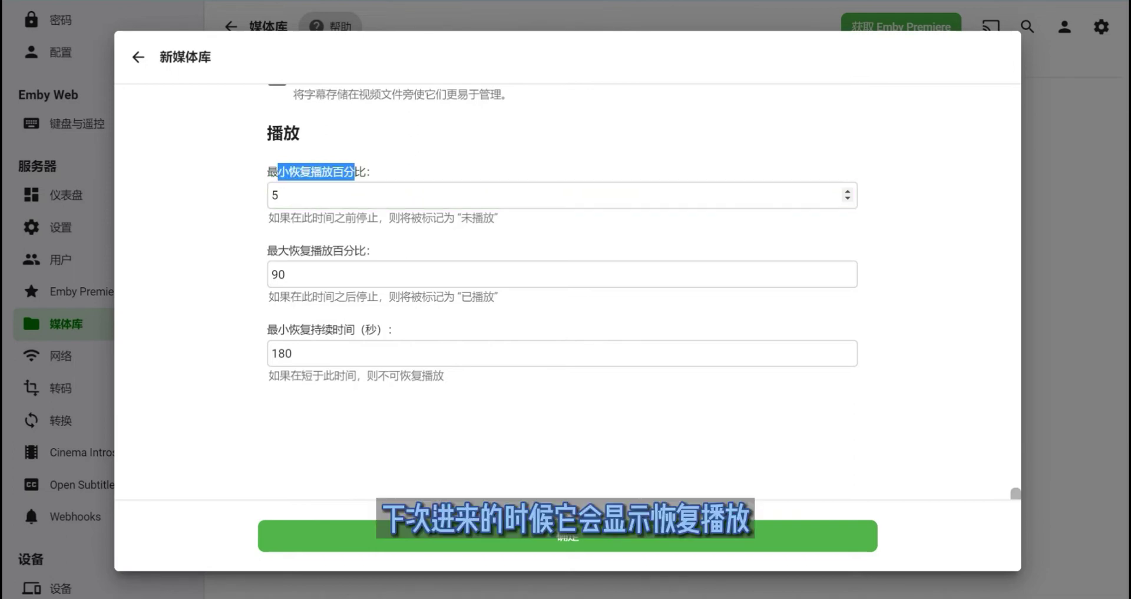
{"action": "left_click", "coordinate": [353, 171]}
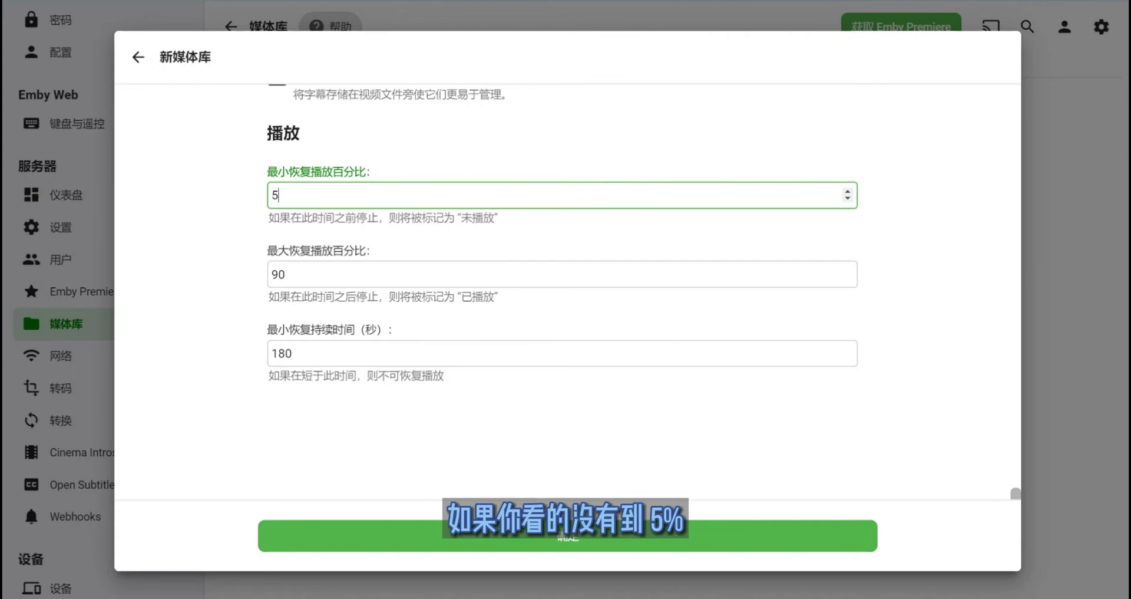
{"action": "left_click_drag", "start_coordinate": [280, 217], "coordinate": [301, 217]}
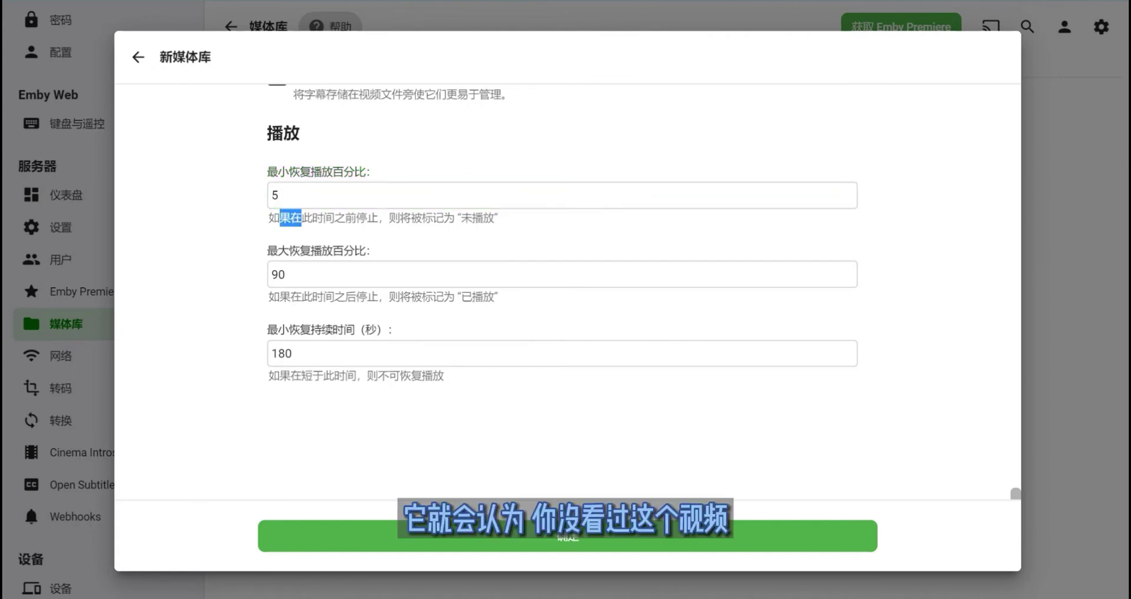
{"action": "left_click", "coordinate": [483, 218]}
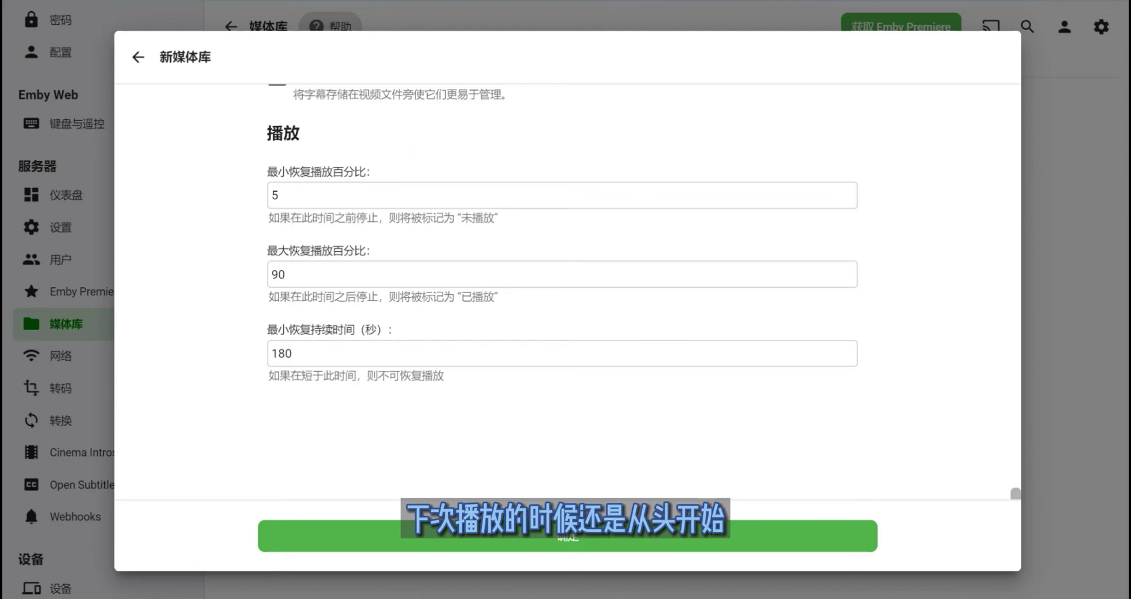
{"action": "left_click_drag", "start_coordinate": [302, 375], "coordinate": [323, 376]}
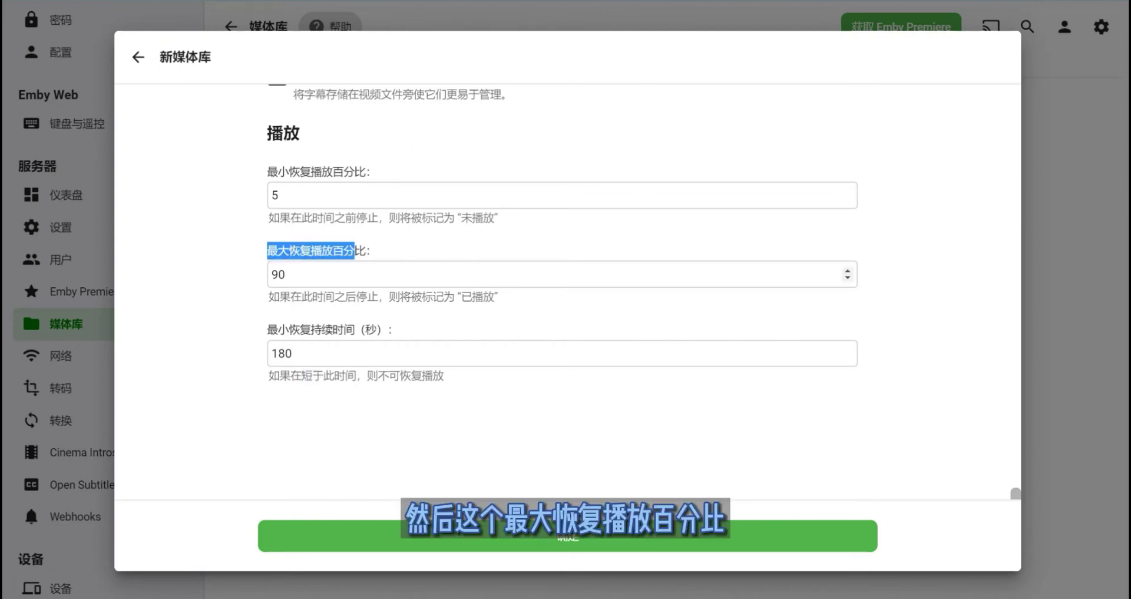
{"action": "left_click", "coordinate": [560, 274]}
{"action": "mouse_move", "coordinate": [278, 251]}
{"action": "left_mouse_down"}
{"action": "mouse_move", "coordinate": [311, 251]}
{"action": "mouse_move", "coordinate": [288, 250]}
{"action": "left_mouse_up"}
{"action": "left_click", "coordinate": [294, 251]}
{"action": "left_click", "coordinate": [294, 250]}
{"action": "left_click", "coordinate": [292, 250]}
{"action": "left_click_drag", "start_coordinate": [400, 376], "coordinate": [433, 376]}
{"action": "scroll", "coordinate": [563, 288], "scroll_direction": "up", "scroll_amount": 6}
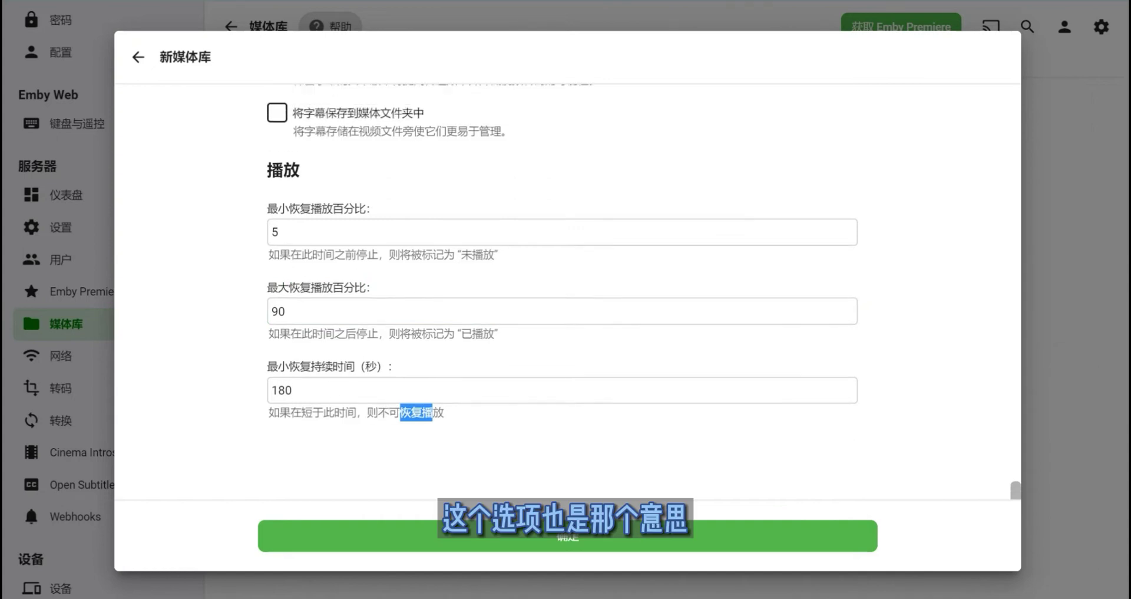
{"action": "scroll", "coordinate": [562, 289], "scroll_direction": "up", "scroll_amount": 10}
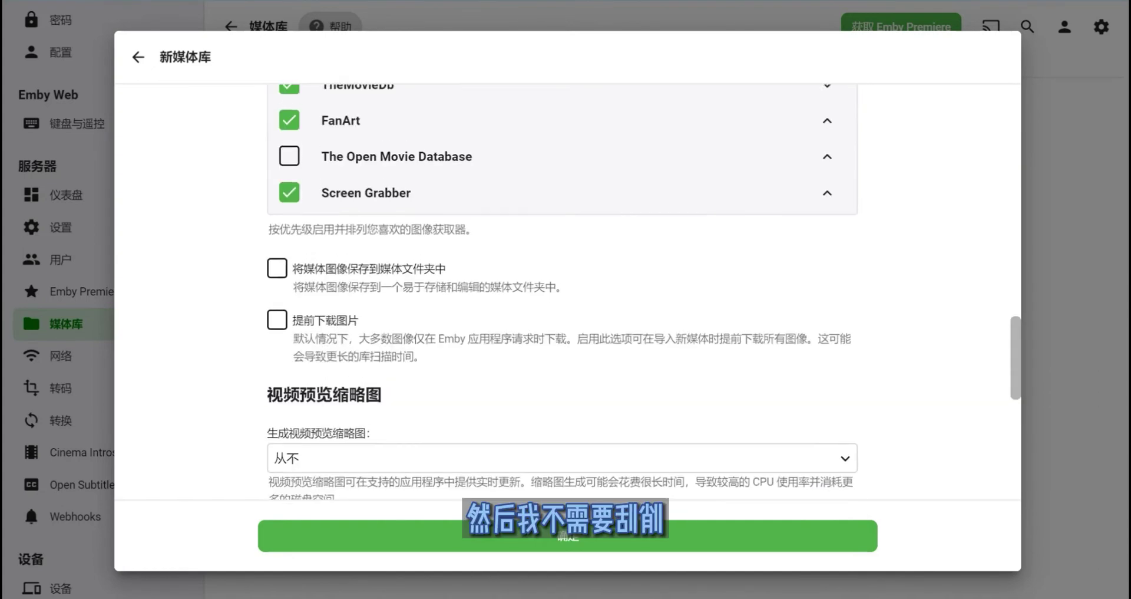
- Turn off the Screen Grabber image fetcher and begin adding a media folder
{"action": "left_click", "coordinate": [289, 411]}
{"action": "scroll", "coordinate": [563, 289], "scroll_direction": "up", "scroll_amount": 15}
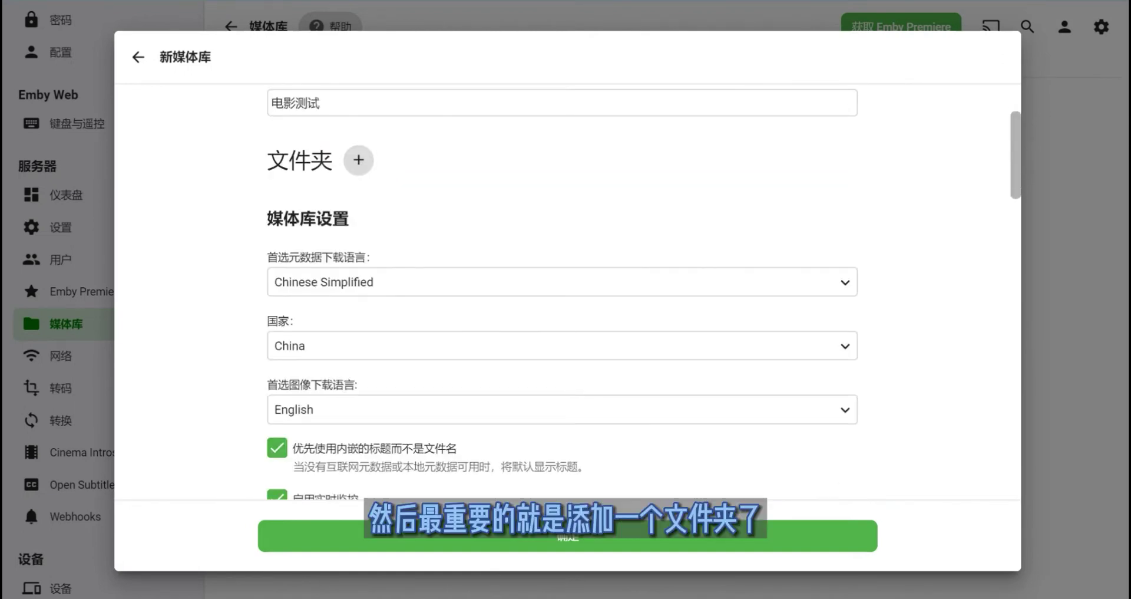
{"action": "left_click", "coordinate": [358, 159]}
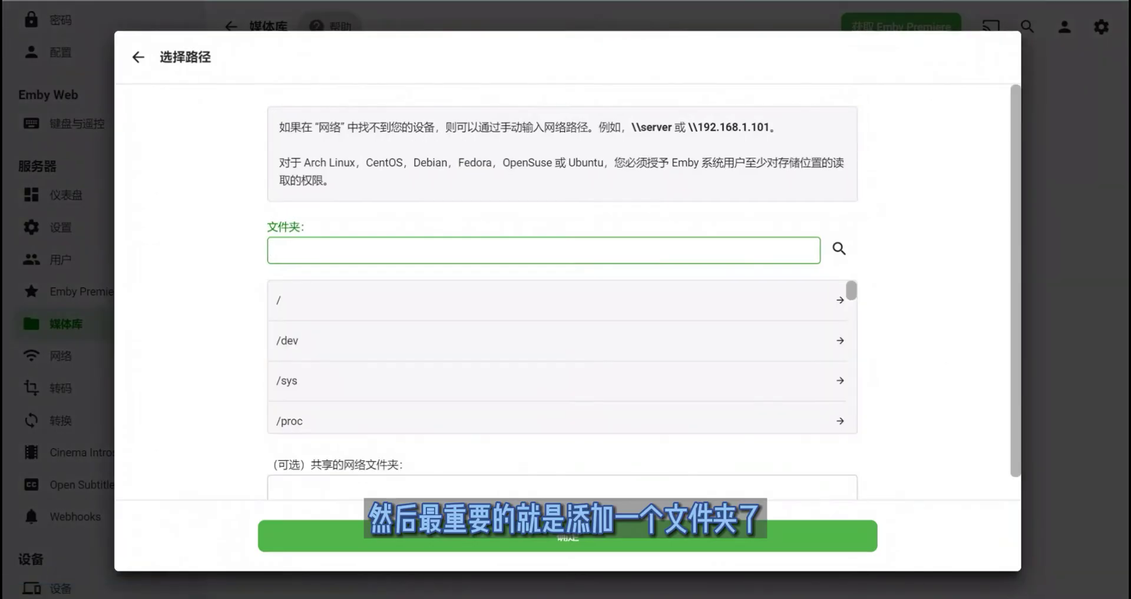
{"action": "scroll", "coordinate": [557, 360], "scroll_direction": "down", "scroll_amount": 4}
{"action": "scroll", "coordinate": [557, 359], "scroll_direction": "up", "scroll_amount": 4}
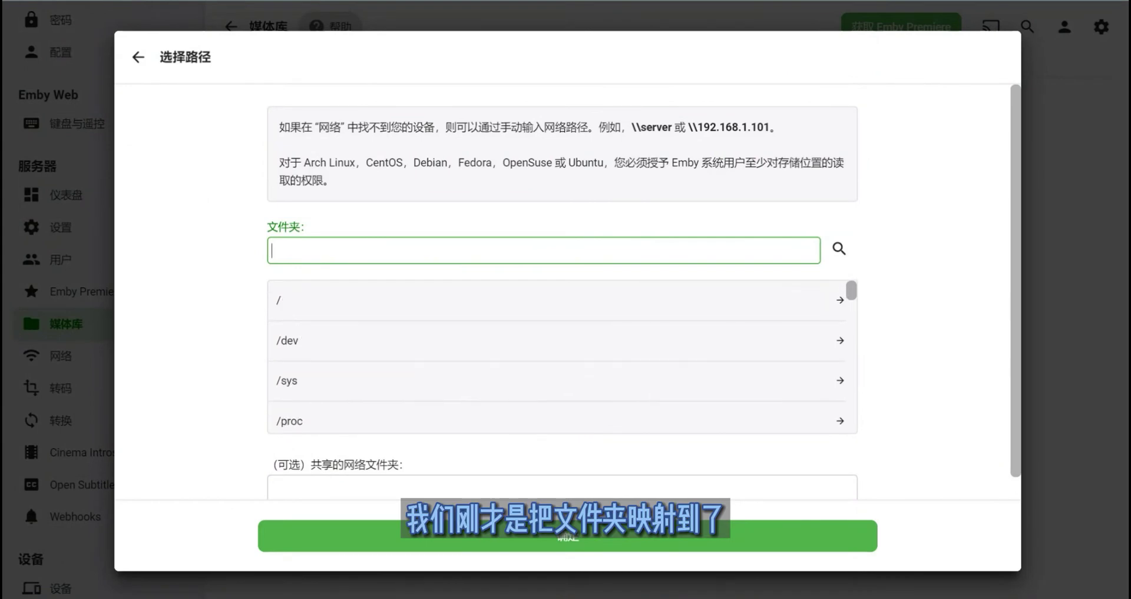
{"action": "left_click", "coordinate": [544, 250]}
{"action": "left_click", "coordinate": [557, 360]}
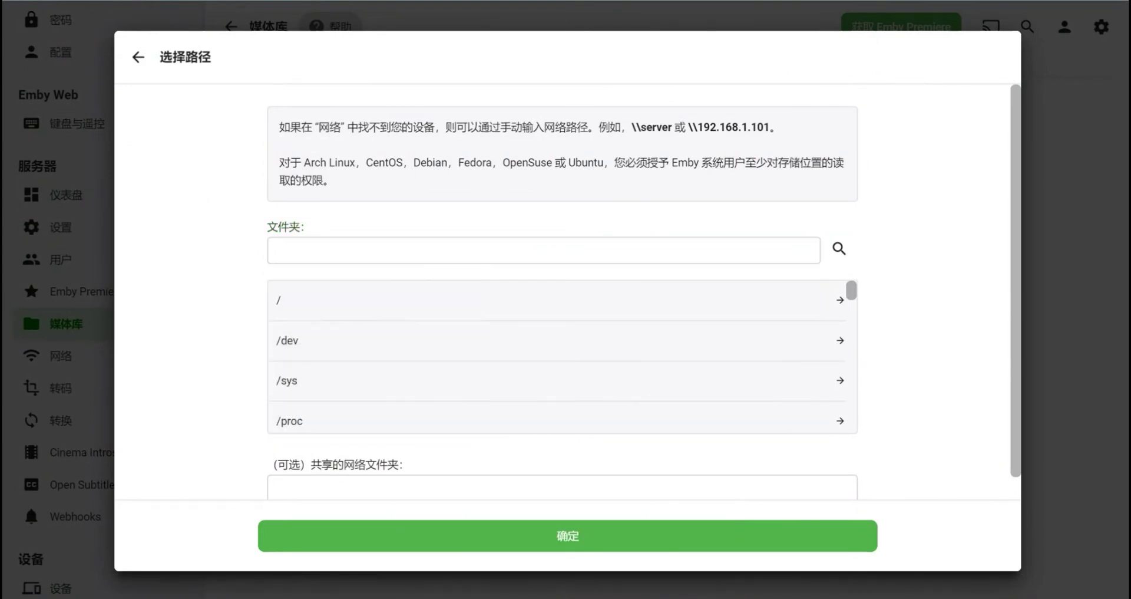
- Browse the folder picker into /data/movies and on to the AM folder
{"action": "scroll", "coordinate": [557, 359], "scroll_direction": "down", "scroll_amount": 5}
{"action": "scroll", "coordinate": [557, 360], "scroll_direction": "down", "scroll_amount": 4}
{"action": "scroll", "coordinate": [557, 359], "scroll_direction": "up", "scroll_amount": 2}
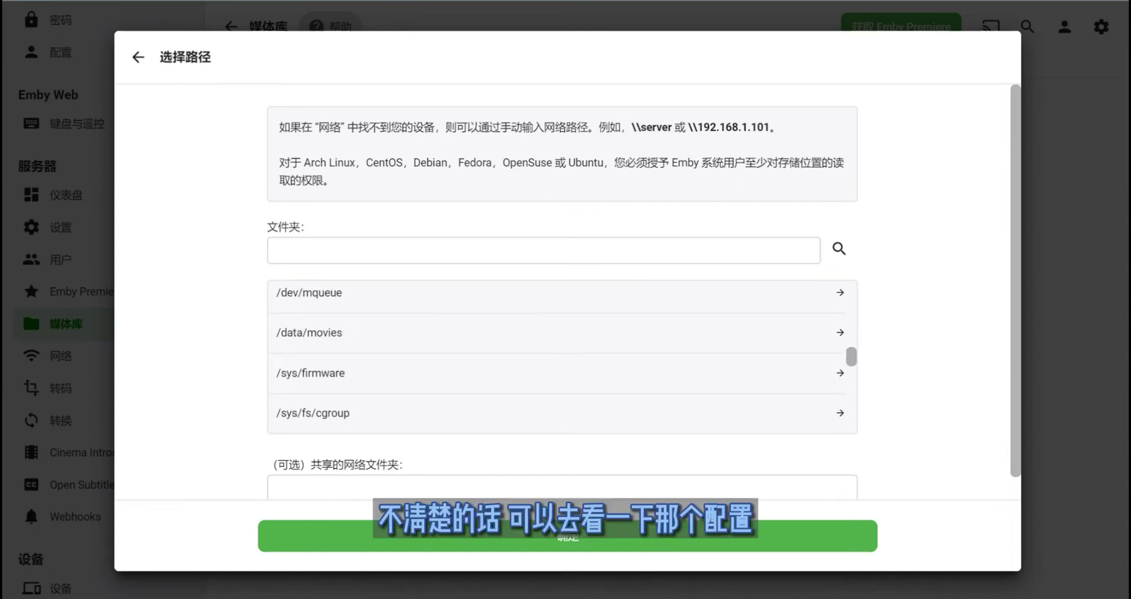
{"action": "scroll", "coordinate": [556, 360], "scroll_direction": "down", "scroll_amount": 2}
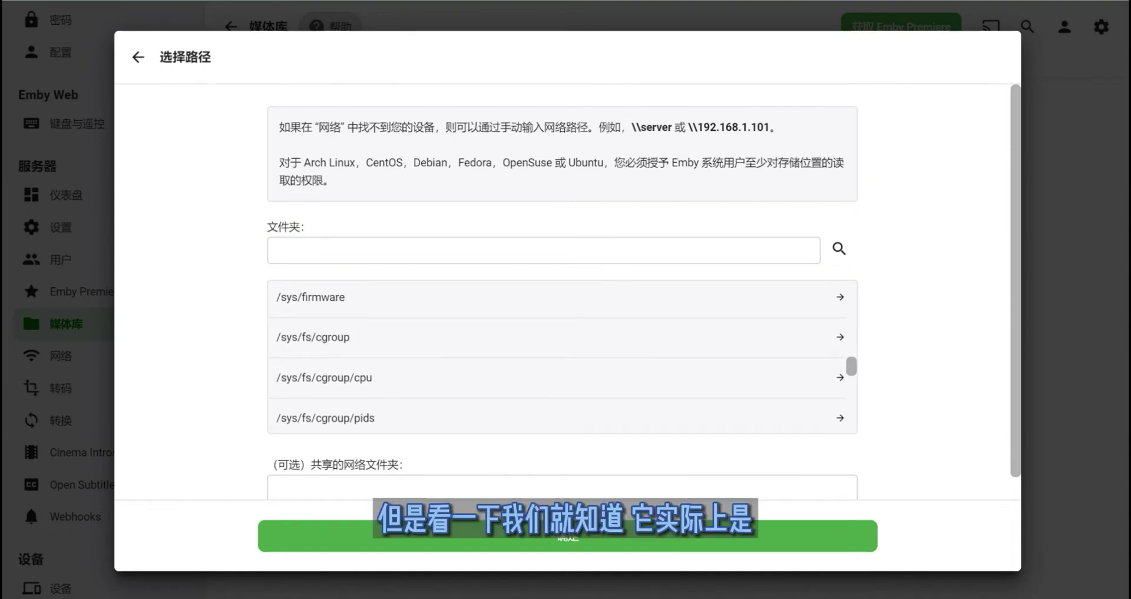
{"action": "scroll", "coordinate": [556, 360], "scroll_direction": "up", "scroll_amount": 2}
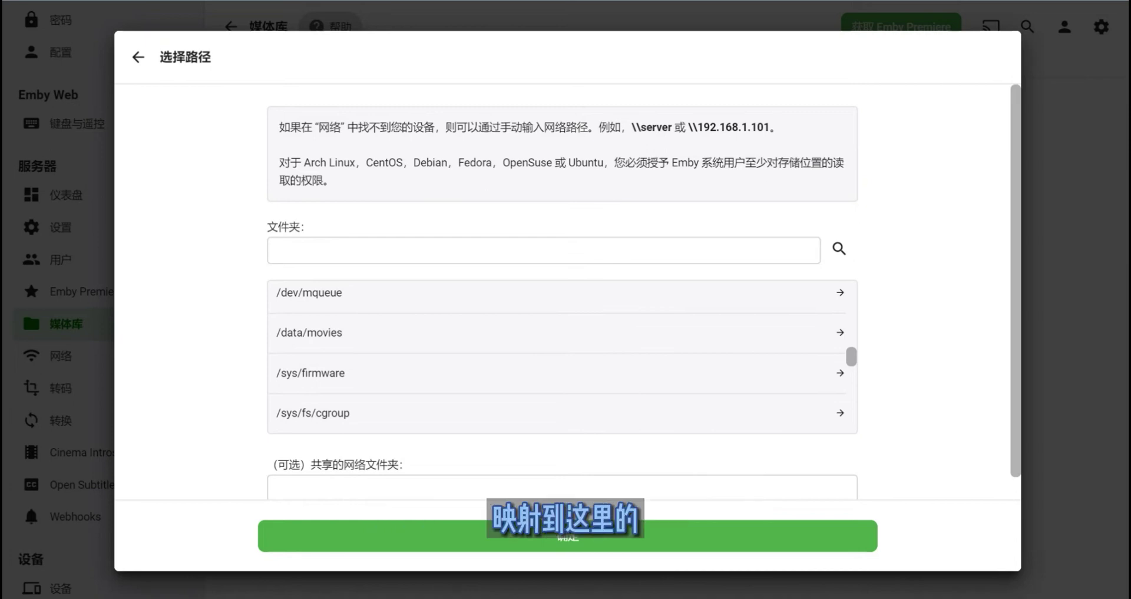
{"action": "left_click", "coordinate": [309, 332]}
{"action": "scroll", "coordinate": [557, 356], "scroll_direction": "up", "scroll_amount": 2}
{"action": "scroll", "coordinate": [563, 357], "scroll_direction": "down", "scroll_amount": 4}
{"action": "scroll", "coordinate": [562, 356], "scroll_direction": "up", "scroll_amount": 4}
{"action": "left_click", "coordinate": [344, 251]}
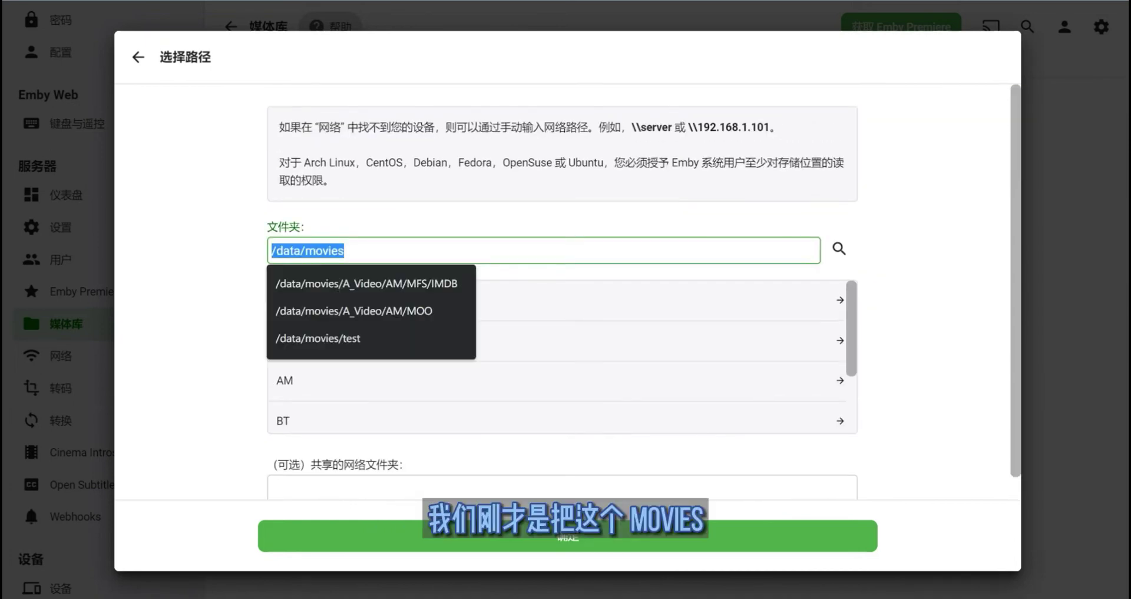
{"action": "key", "text": "Tab"}
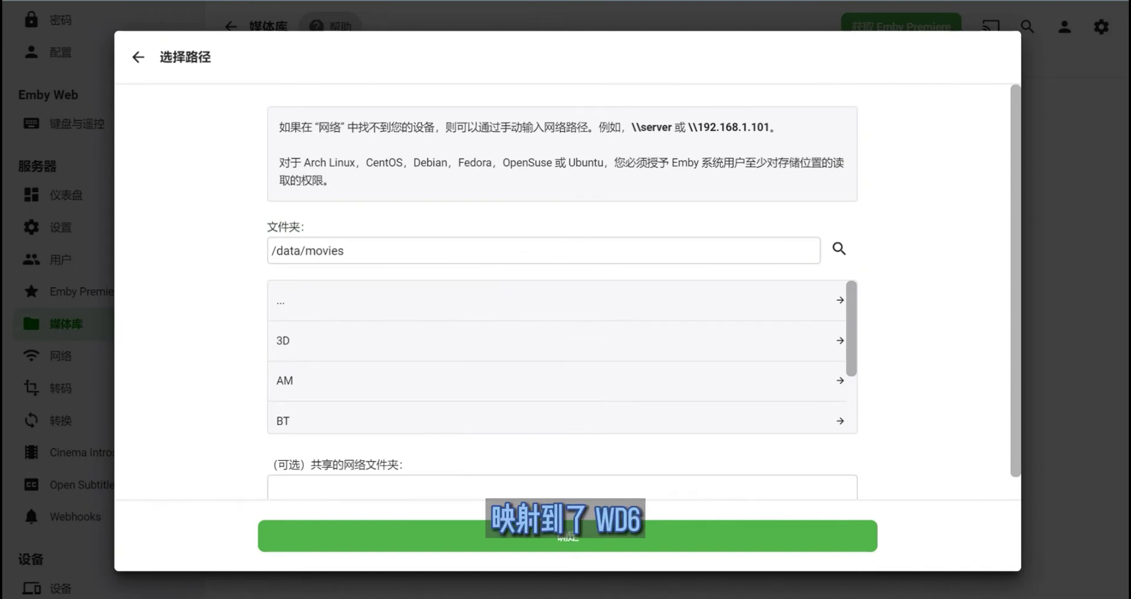
{"action": "scroll", "coordinate": [566, 277], "scroll_direction": "down", "scroll_amount": 2}
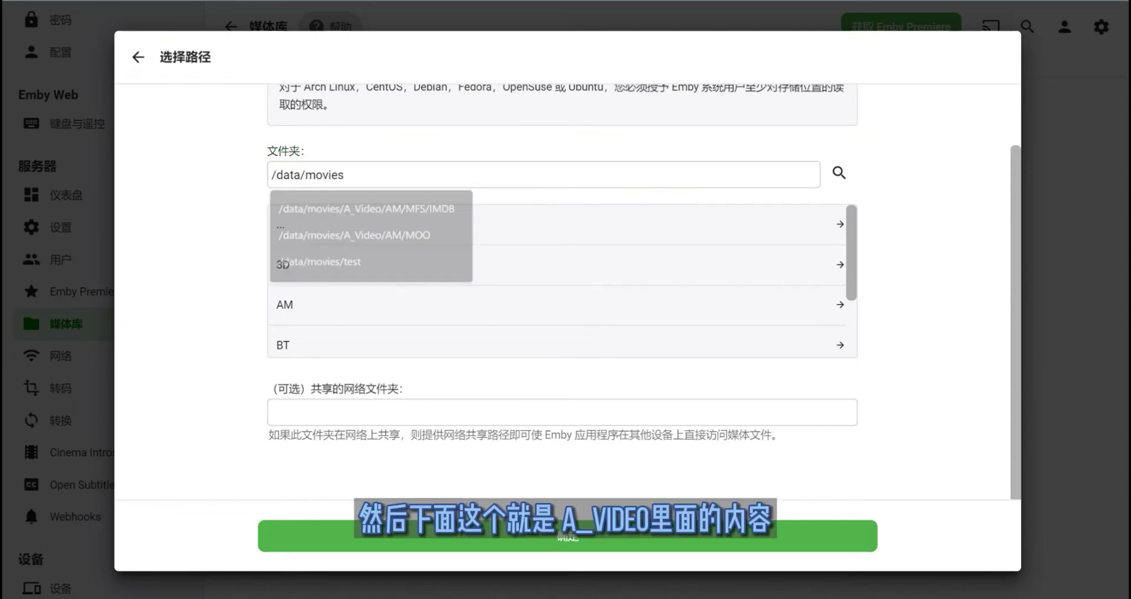
{"action": "scroll", "coordinate": [563, 281], "scroll_direction": "down", "scroll_amount": 3}
{"action": "scroll", "coordinate": [563, 240], "scroll_direction": "up", "scroll_amount": 3}
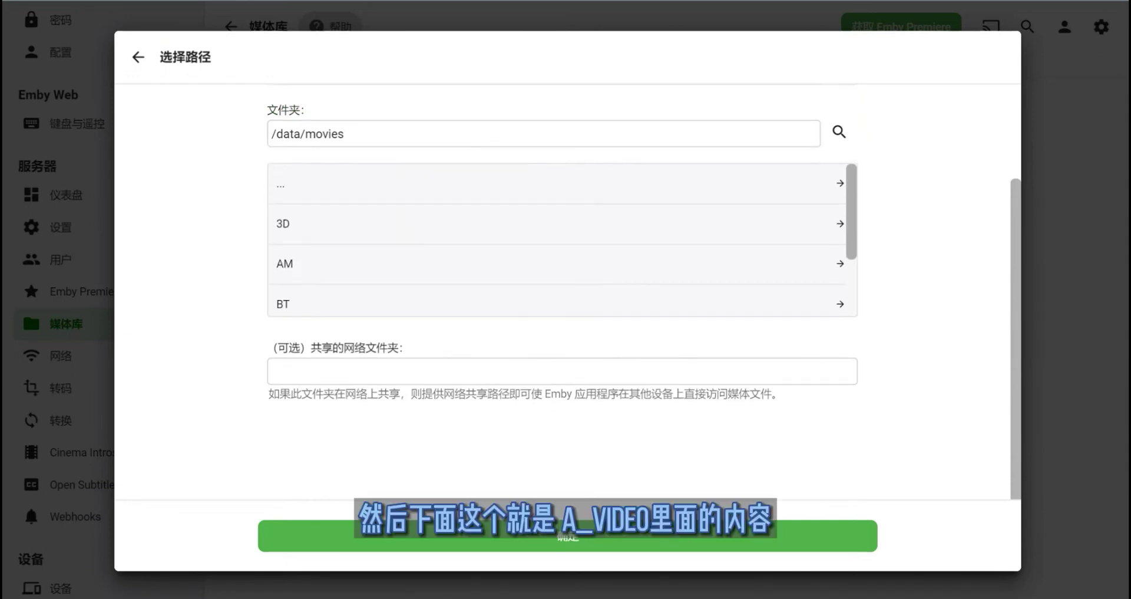
{"action": "scroll", "coordinate": [562, 239], "scroll_direction": "down", "scroll_amount": 2}
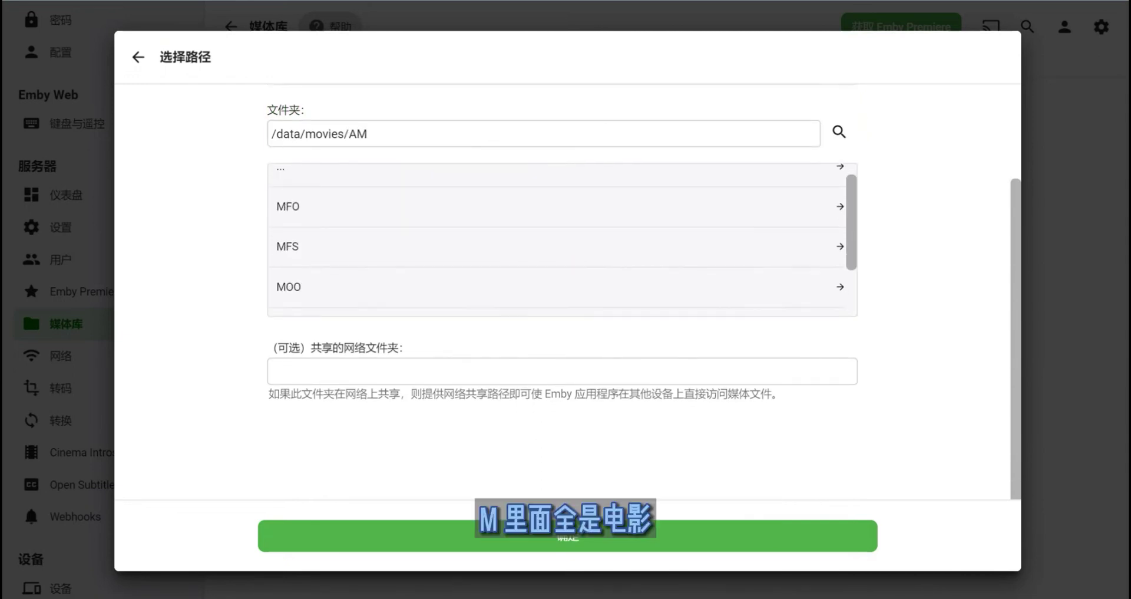
{"action": "scroll", "coordinate": [563, 240], "scroll_direction": "down", "scroll_amount": 1}
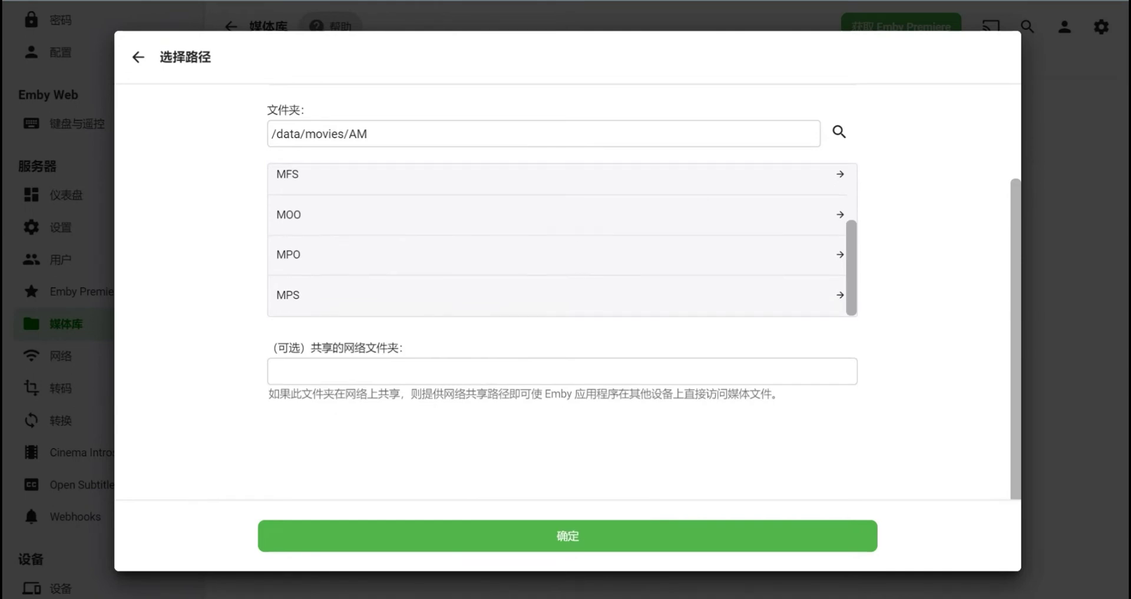
{"action": "scroll", "coordinate": [563, 240], "scroll_direction": "up", "scroll_amount": 2}
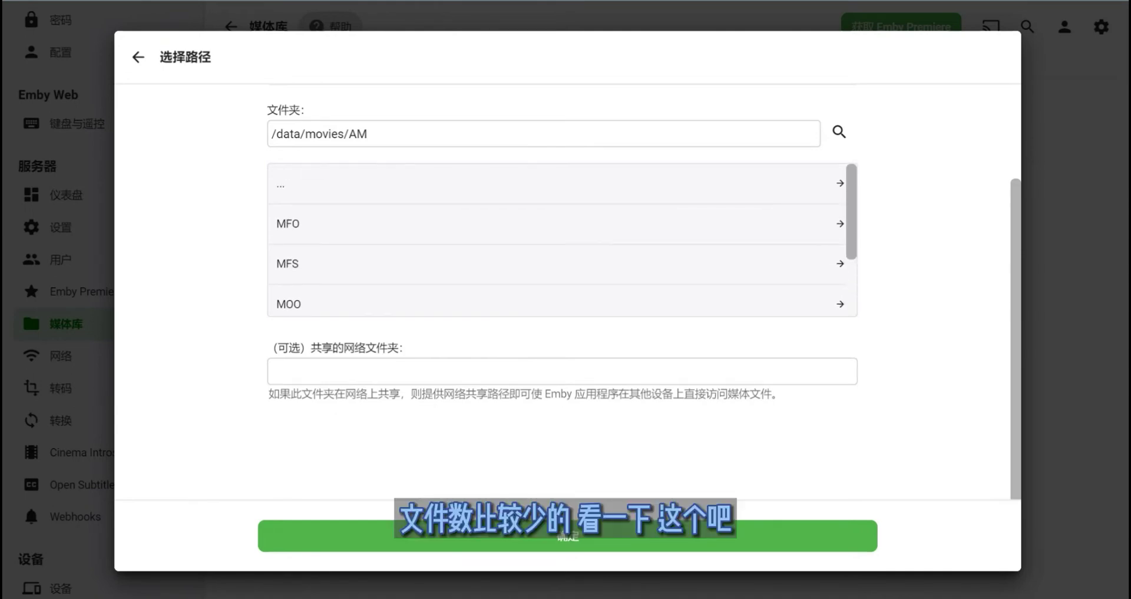
- Select /data/movies/AM/MOO as the folder and create the 电影测试 library
{"action": "left_click", "coordinate": [288, 304]}
{"action": "scroll", "coordinate": [562, 240], "scroll_direction": "down", "scroll_amount": 10}
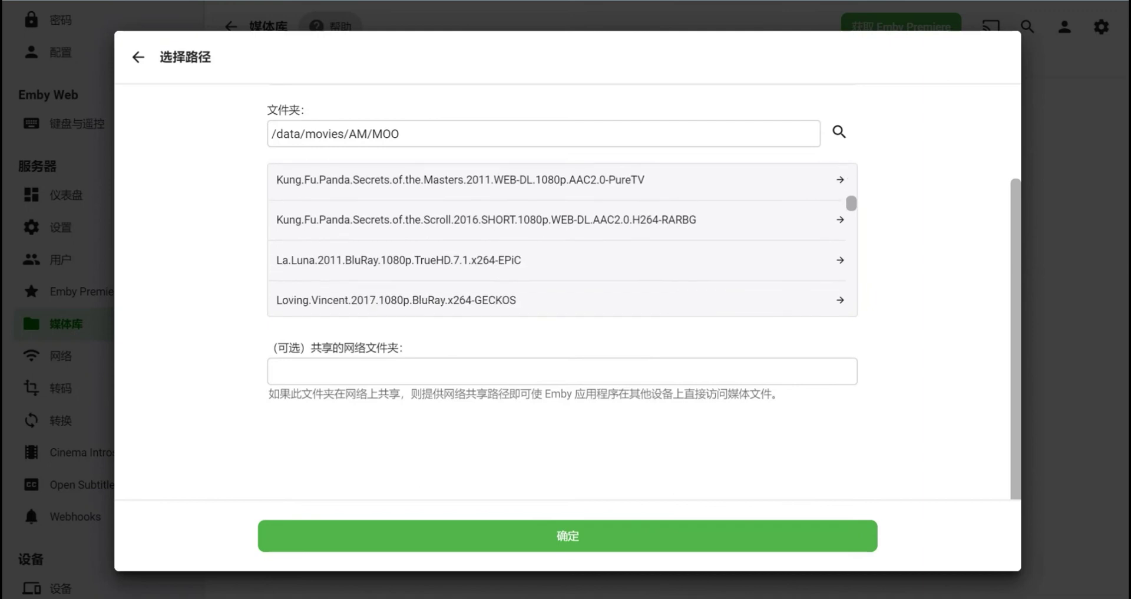
{"action": "scroll", "coordinate": [563, 354], "scroll_direction": "up", "scroll_amount": 12}
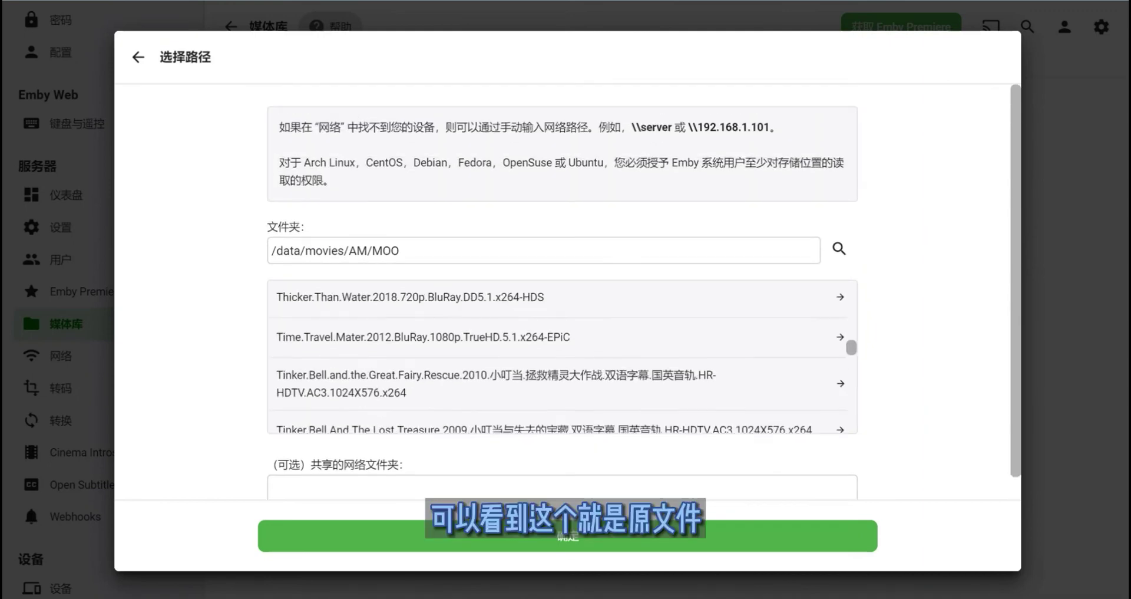
{"action": "scroll", "coordinate": [562, 356], "scroll_direction": "up", "scroll_amount": 8}
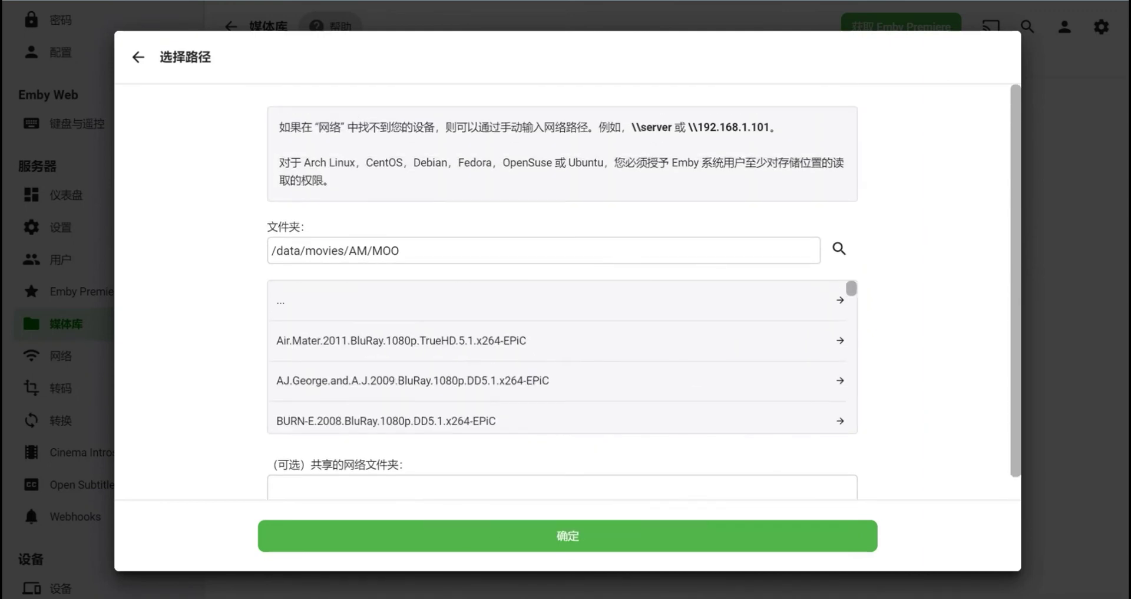
{"action": "scroll", "coordinate": [563, 356], "scroll_direction": "down", "scroll_amount": 10}
{"action": "scroll", "coordinate": [565, 460], "scroll_direction": "down", "scroll_amount": 3}
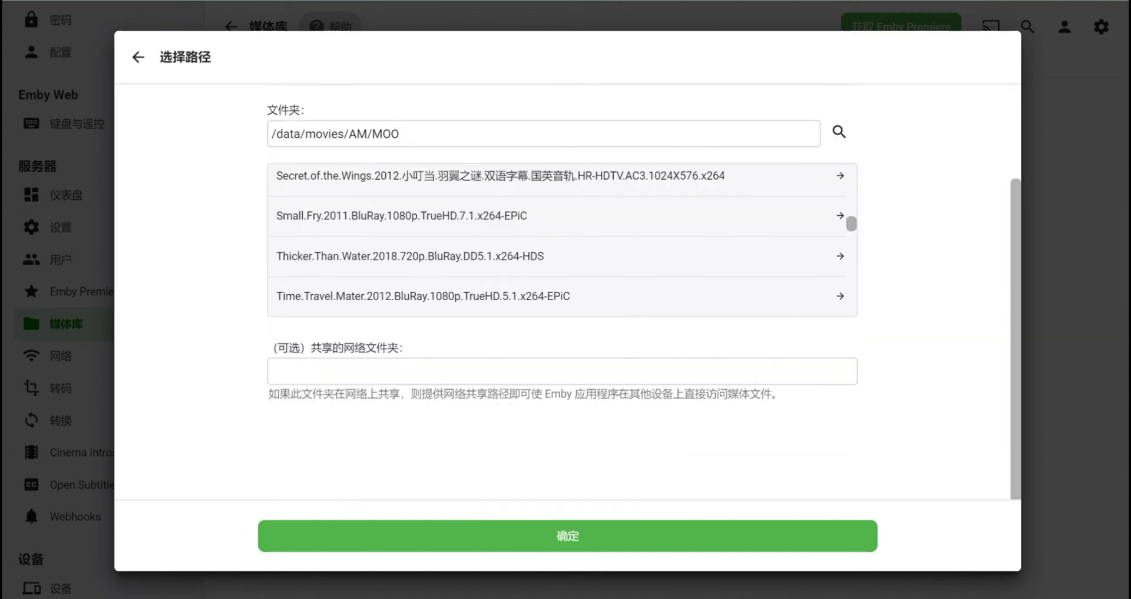
{"action": "left_click", "coordinate": [567, 535]}
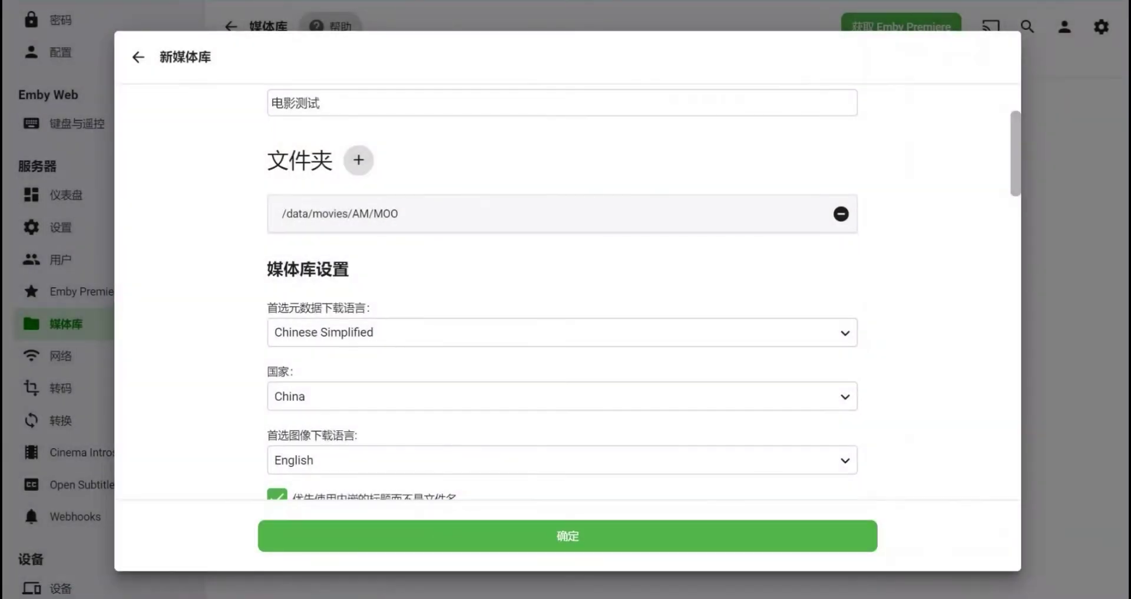
{"action": "left_click", "coordinate": [568, 533]}
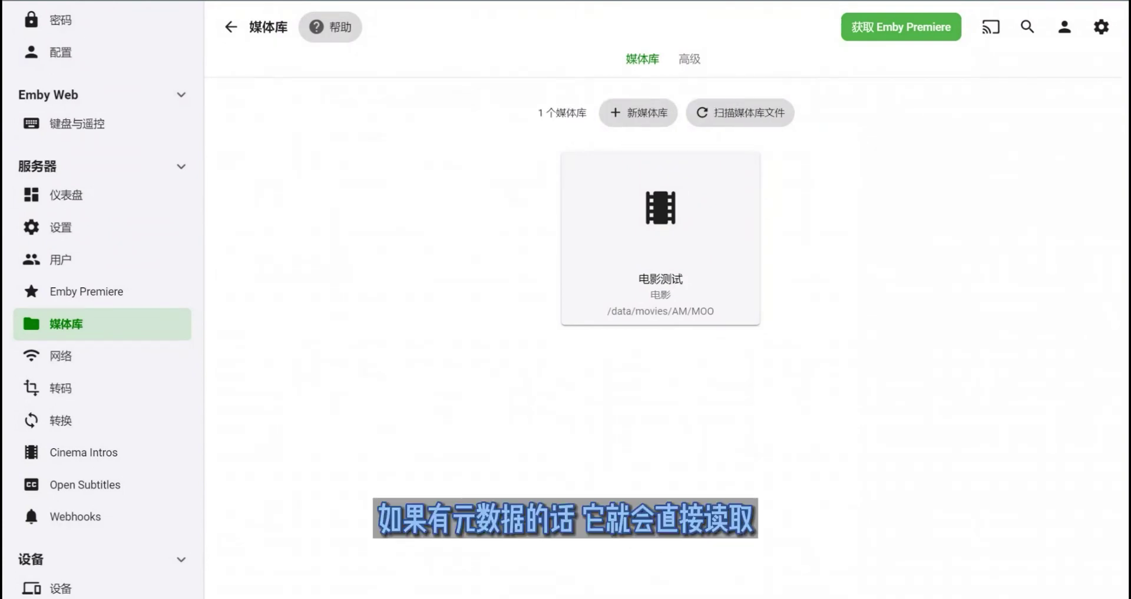
- Go to the home page to see the 电影测试 library and its latest movies
{"action": "scroll", "coordinate": [103, 294], "scroll_direction": "up", "scroll_amount": 5}
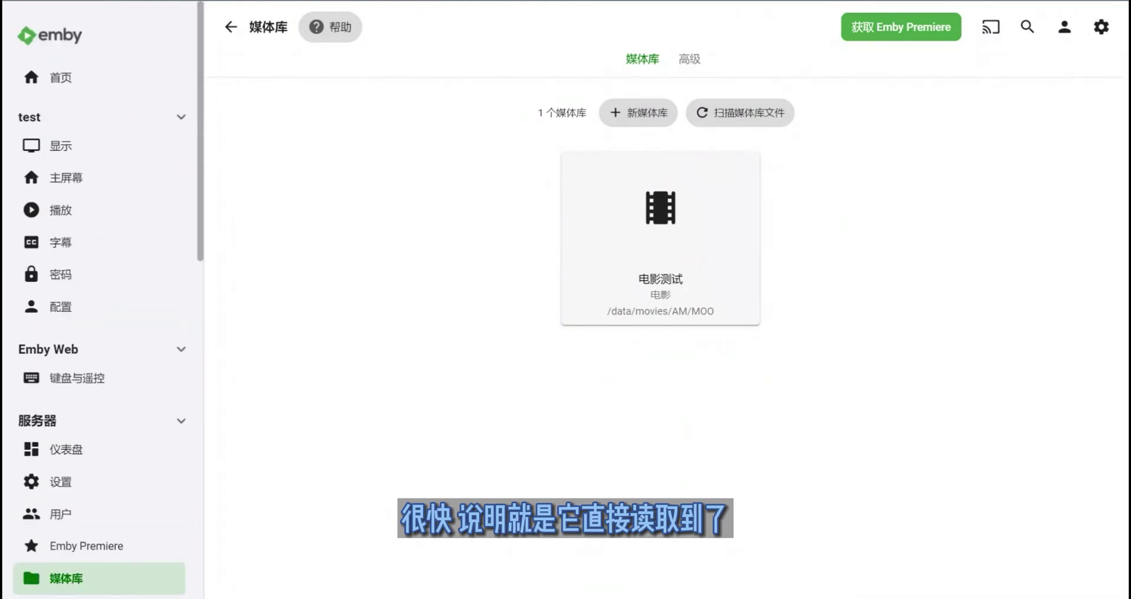
{"action": "left_click", "coordinate": [60, 78]}
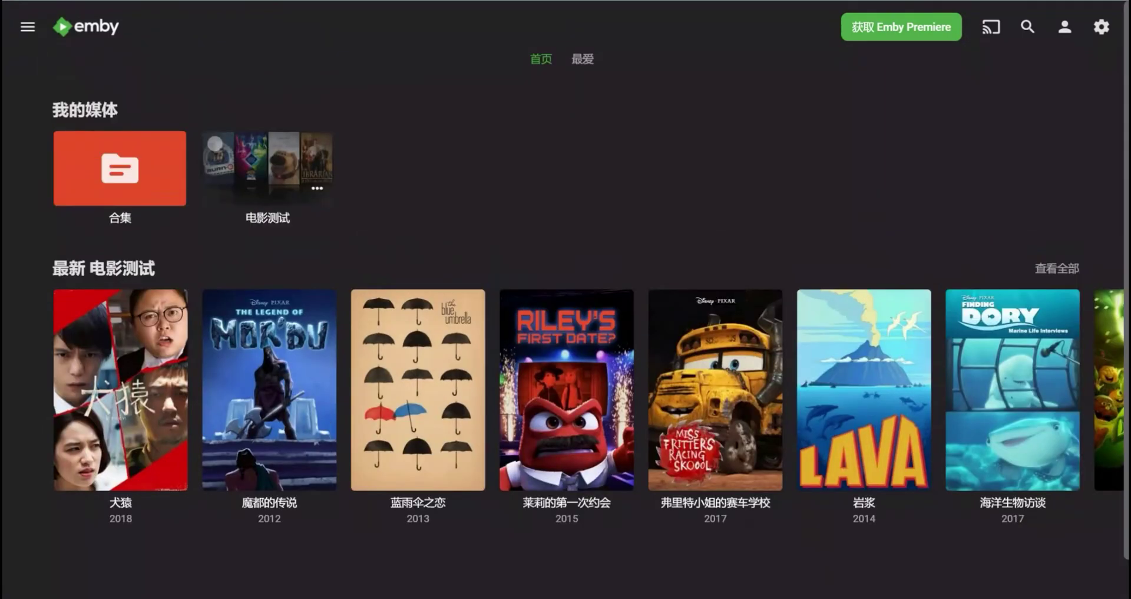
- Browse the 电影测试 library, then 合集 and the 小叮当（系列） collection of 4 films
{"action": "left_click", "coordinate": [267, 168]}
{"action": "scroll", "coordinate": [562, 236], "scroll_direction": "down", "scroll_amount": 15}
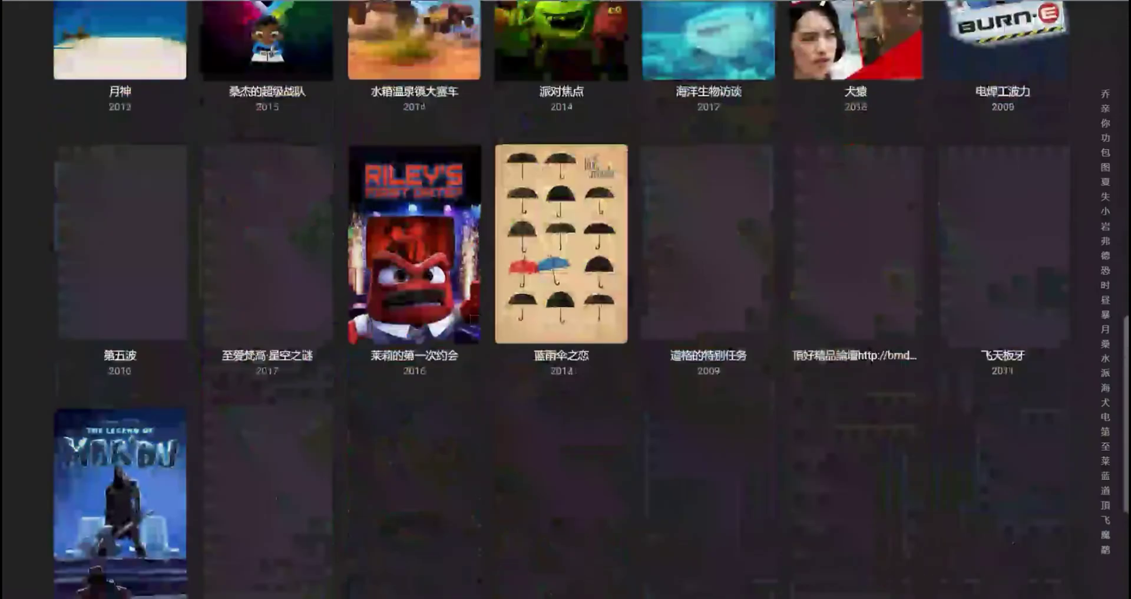
{"action": "scroll", "coordinate": [562, 235], "scroll_direction": "up", "scroll_amount": 15}
{"action": "scroll", "coordinate": [563, 236], "scroll_direction": "down", "scroll_amount": 15}
{"action": "scroll", "coordinate": [563, 236], "scroll_direction": "up", "scroll_amount": 15}
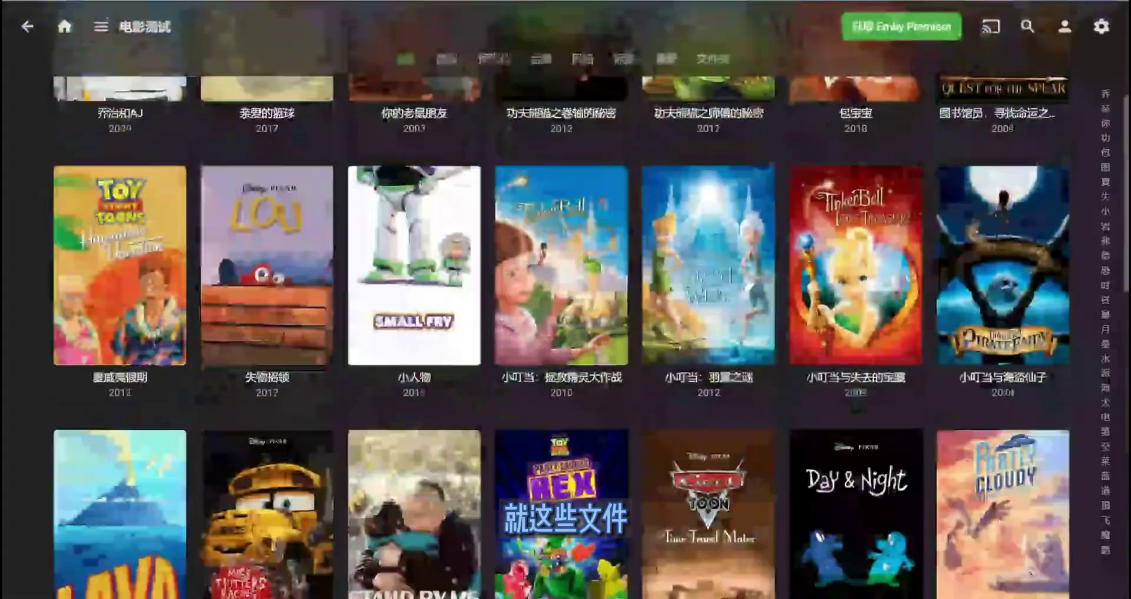
{"action": "left_click", "coordinate": [28, 26]}
{"action": "left_click", "coordinate": [120, 168]}
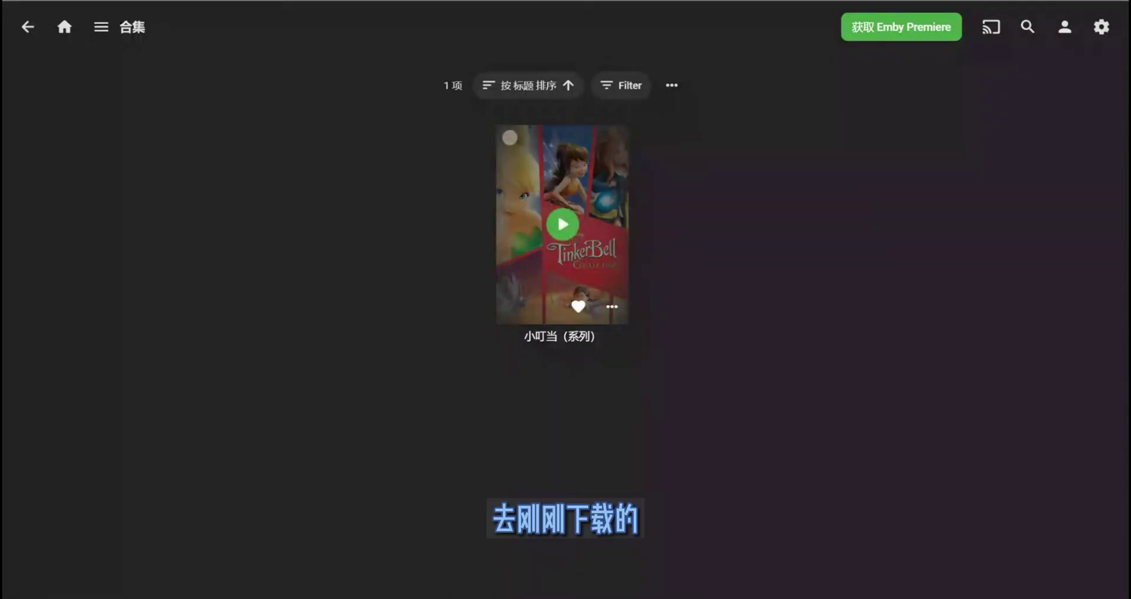
{"action": "left_click", "coordinate": [563, 177]}
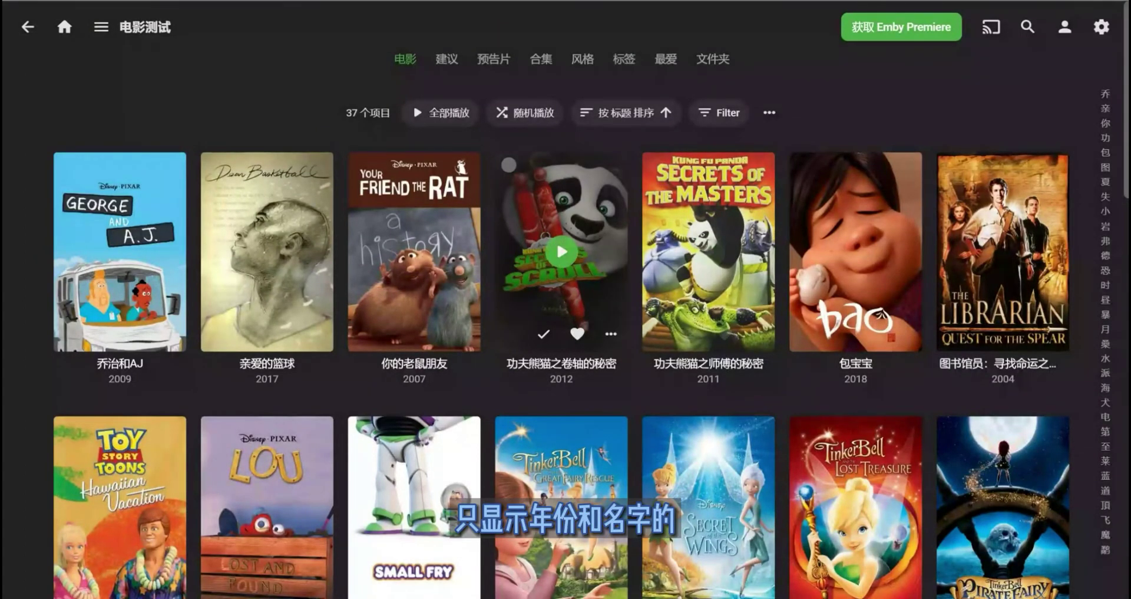
- Switch the 电影测试 library view to the 缩略图 thumbnail layout
{"action": "left_click", "coordinate": [770, 112]}
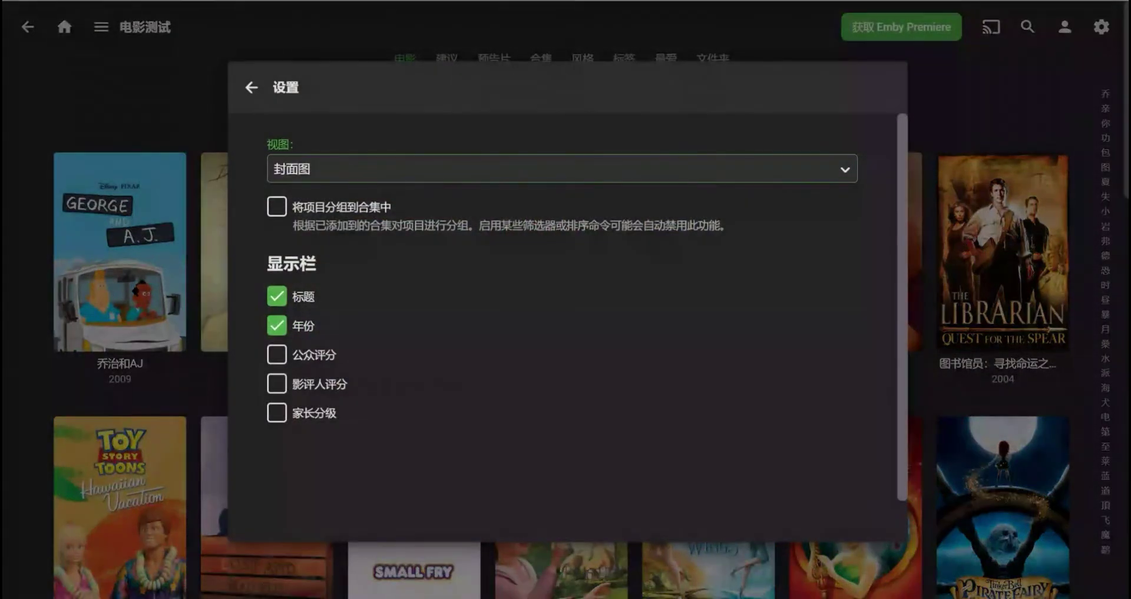
{"action": "left_click", "coordinate": [562, 169]}
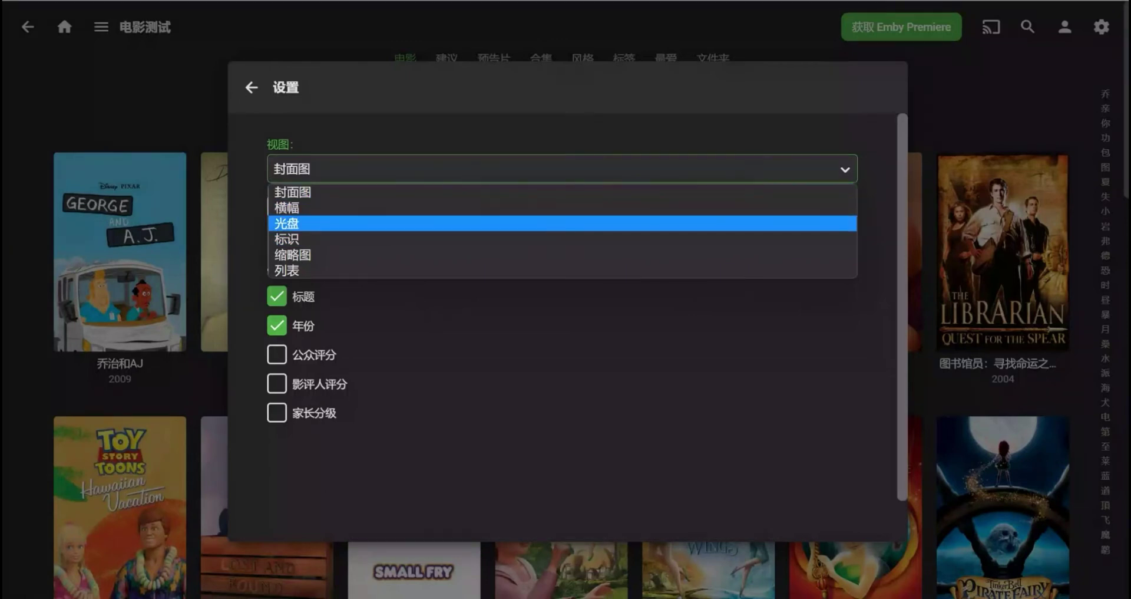
{"action": "left_click", "coordinate": [293, 254]}
{"action": "left_click", "coordinate": [251, 87]}
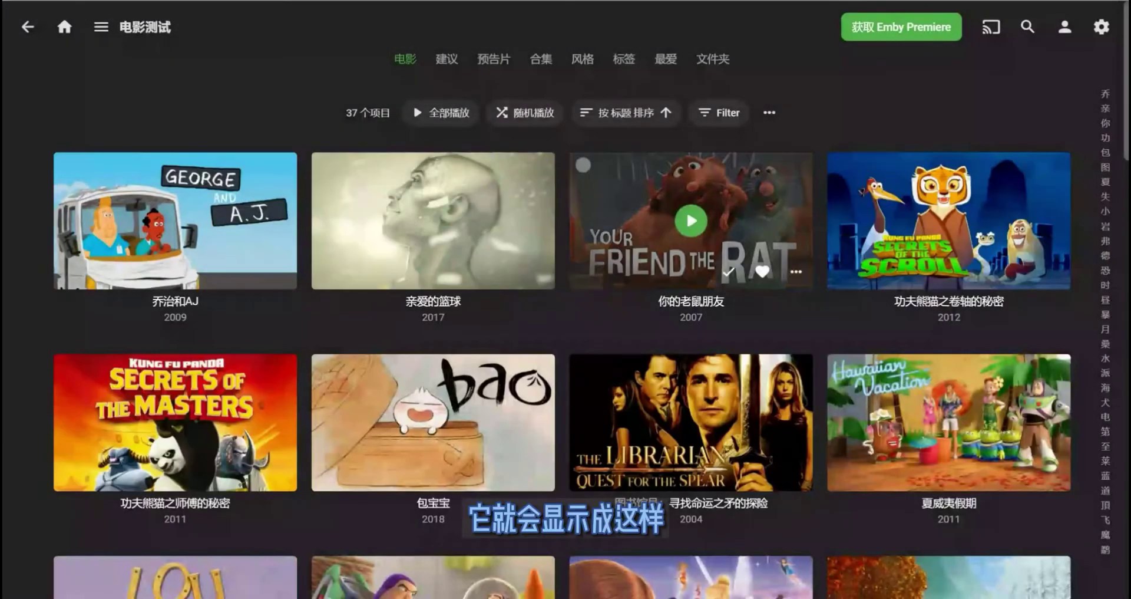
{"action": "scroll", "coordinate": [433, 221], "scroll_direction": "down", "scroll_amount": 5}
{"action": "scroll", "coordinate": [433, 294], "scroll_direction": "down", "scroll_amount": 7}
{"action": "scroll", "coordinate": [412, 93], "scroll_direction": "up", "scroll_amount": 14}
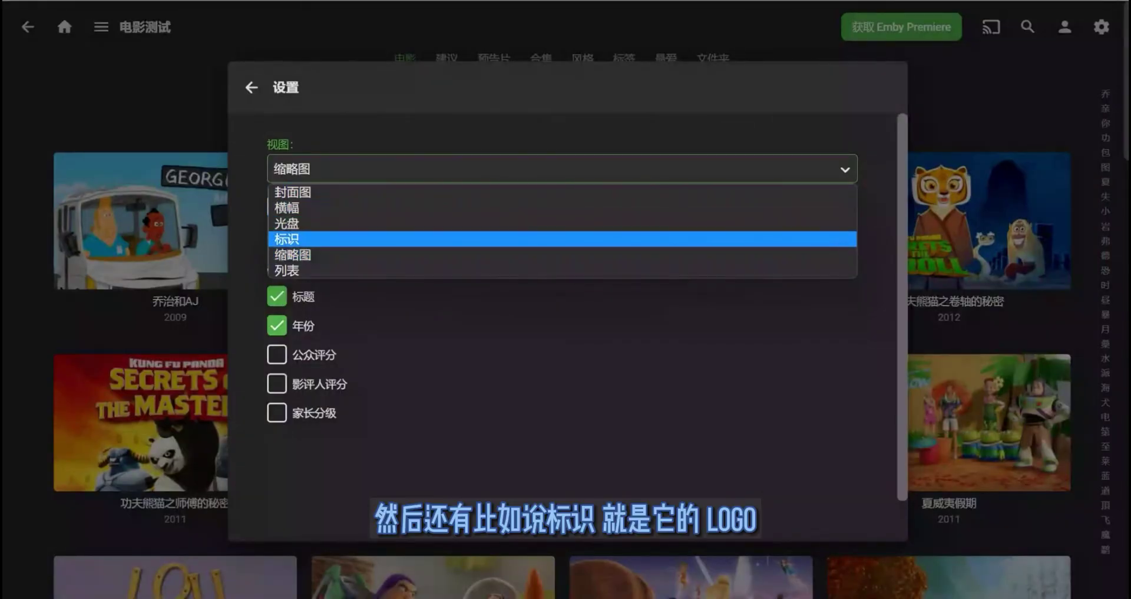
- Try the 标识 and 横幅 layouts, ending on the 光盘 disc layout
{"action": "left_click", "coordinate": [283, 243]}
{"action": "key", "text": "Escape"}
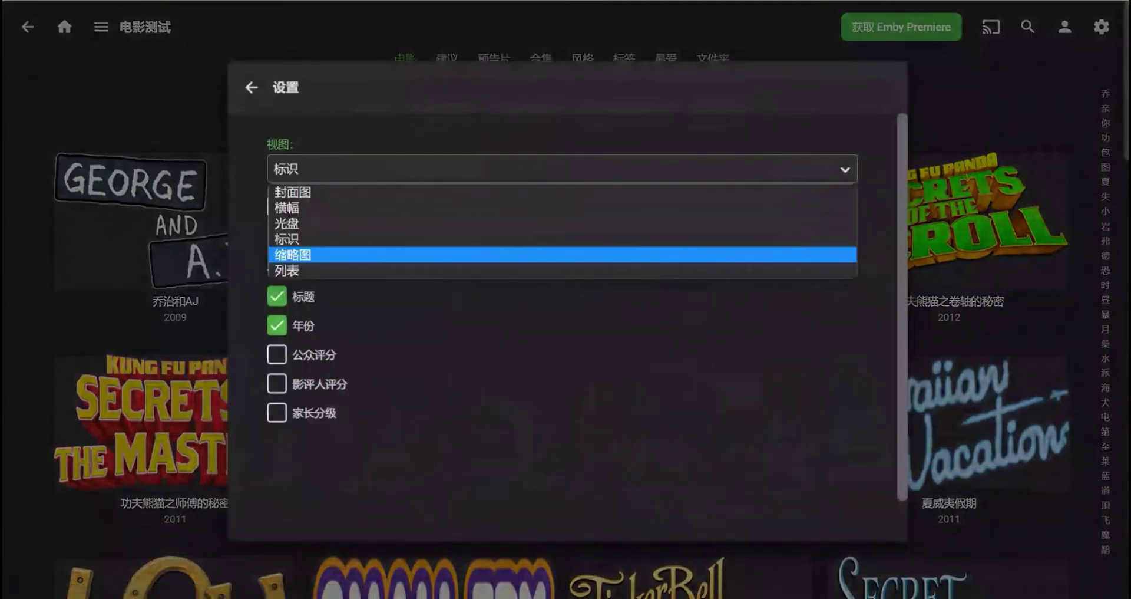
{"action": "left_click", "coordinate": [287, 208]}
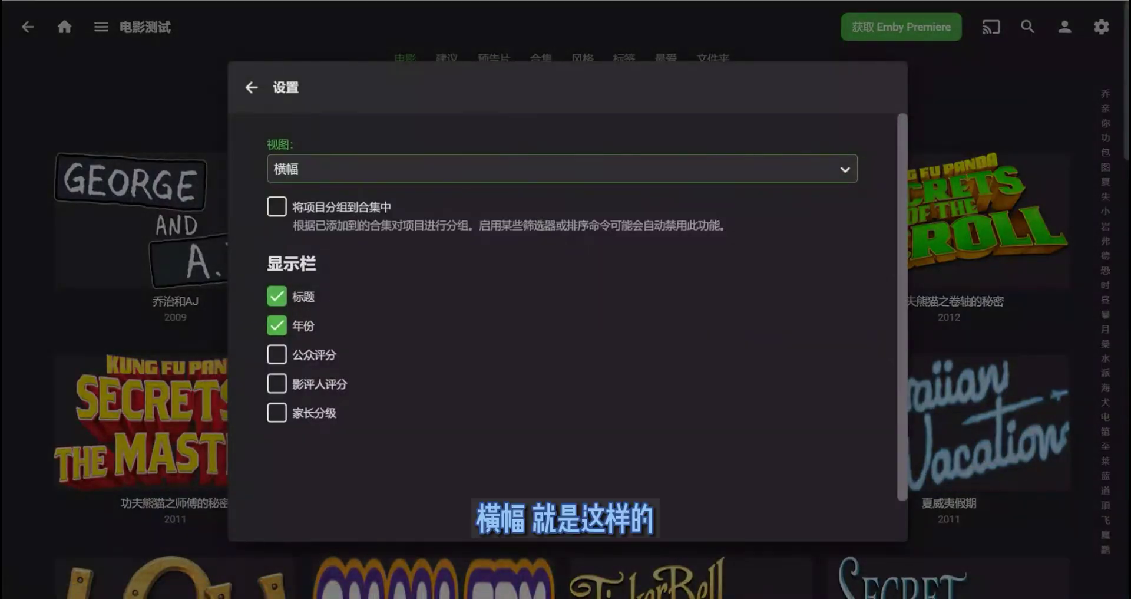
{"action": "key", "text": "Escape"}
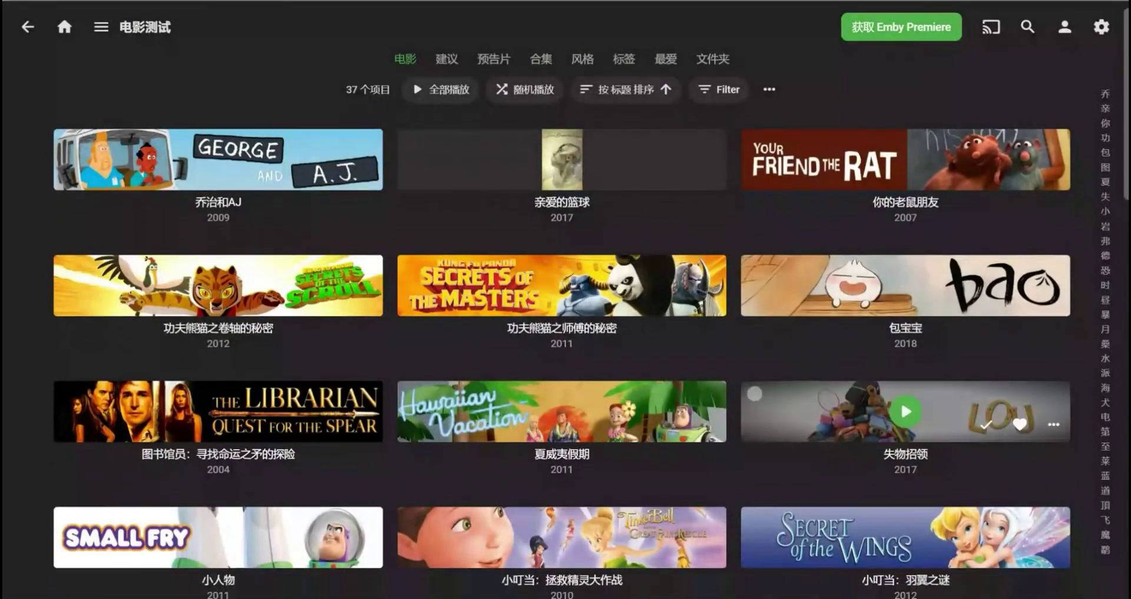
{"action": "scroll", "coordinate": [907, 365], "scroll_direction": "down", "scroll_amount": 3}
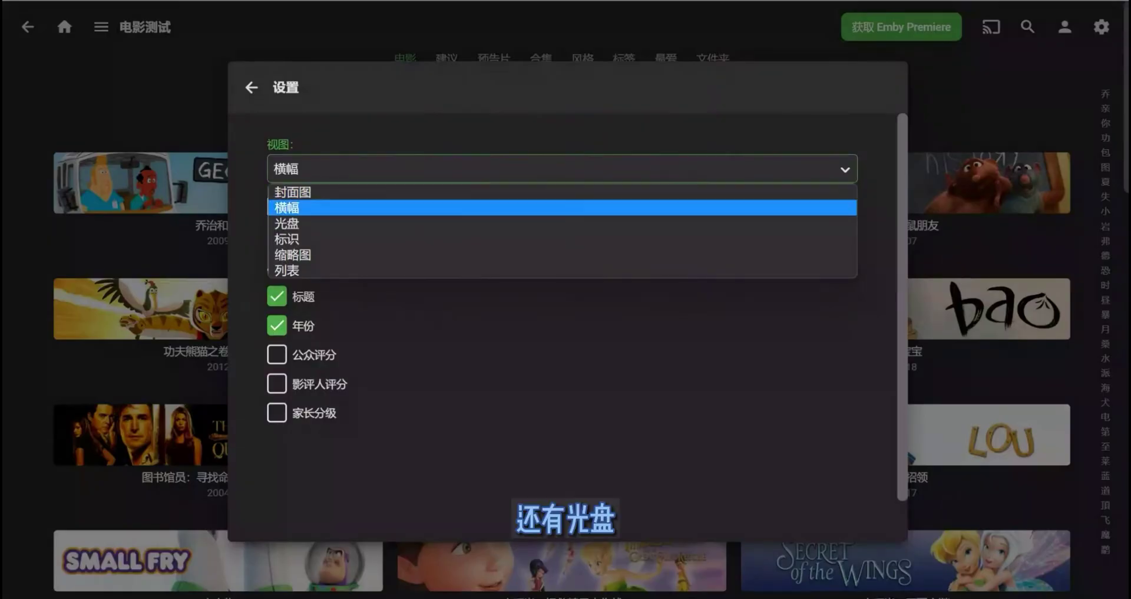
{"action": "left_click", "coordinate": [287, 223]}
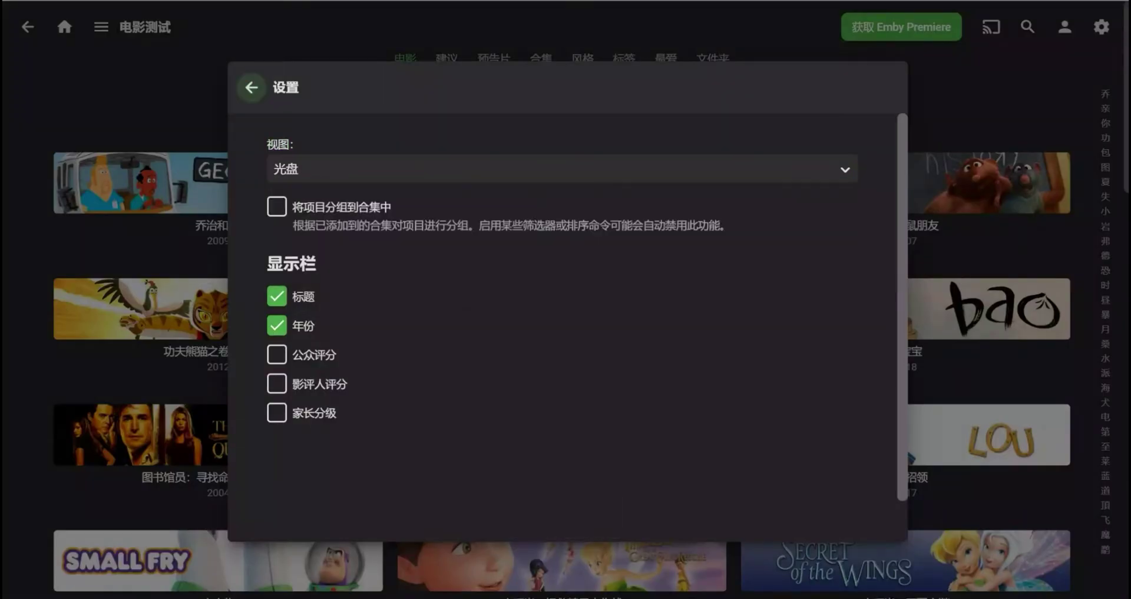
{"action": "left_click", "coordinate": [252, 88]}
{"action": "scroll", "coordinate": [856, 416], "scroll_direction": "down", "scroll_amount": 4}
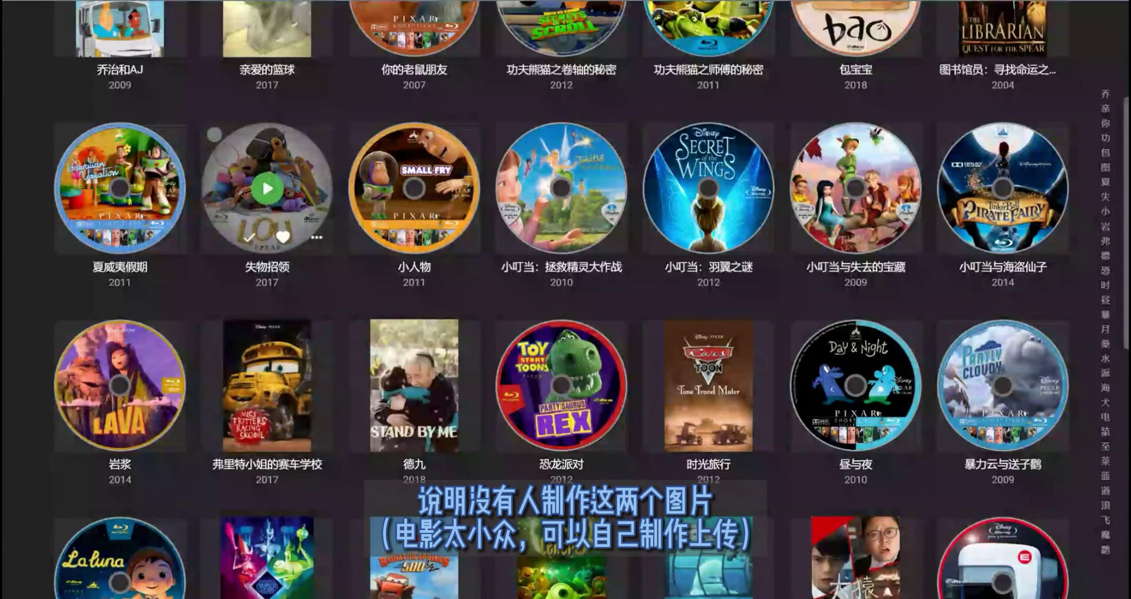
{"action": "scroll", "coordinate": [267, 189], "scroll_direction": "down", "scroll_amount": 2}
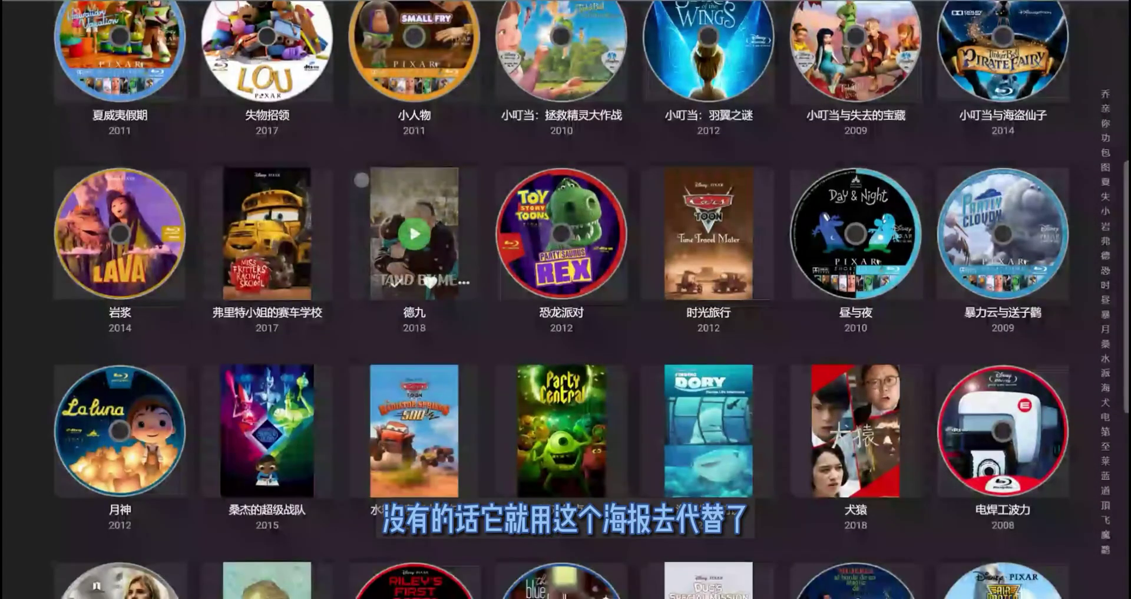
{"action": "scroll", "coordinate": [414, 236], "scroll_direction": "up", "scroll_amount": 5}
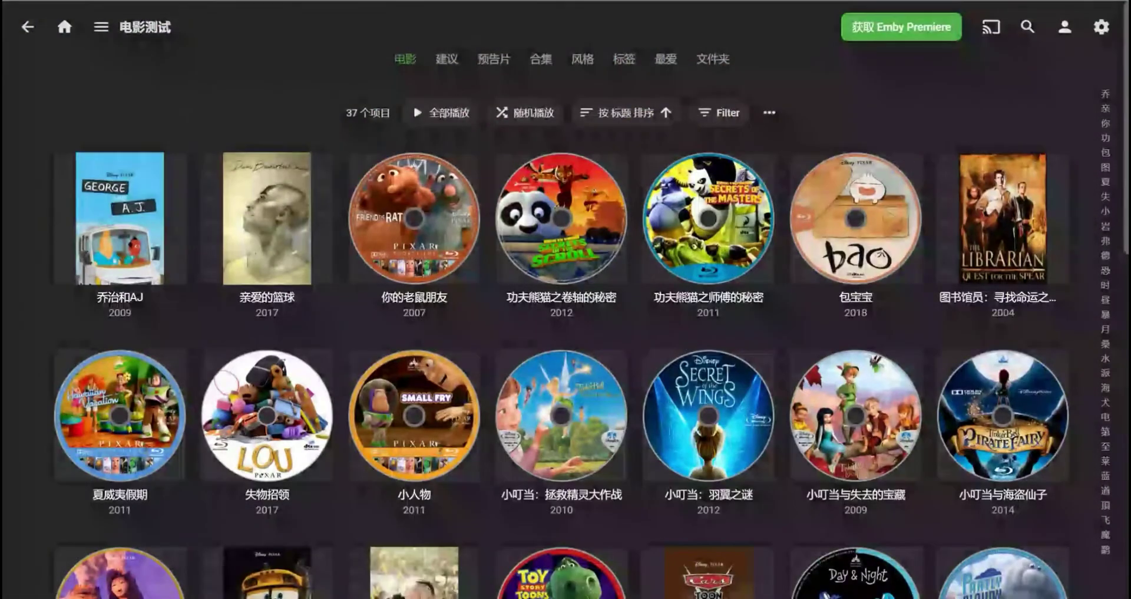
- Reopen the view settings and close them again, keeping the 光盘 disc layout
{"action": "left_click", "coordinate": [767, 113]}
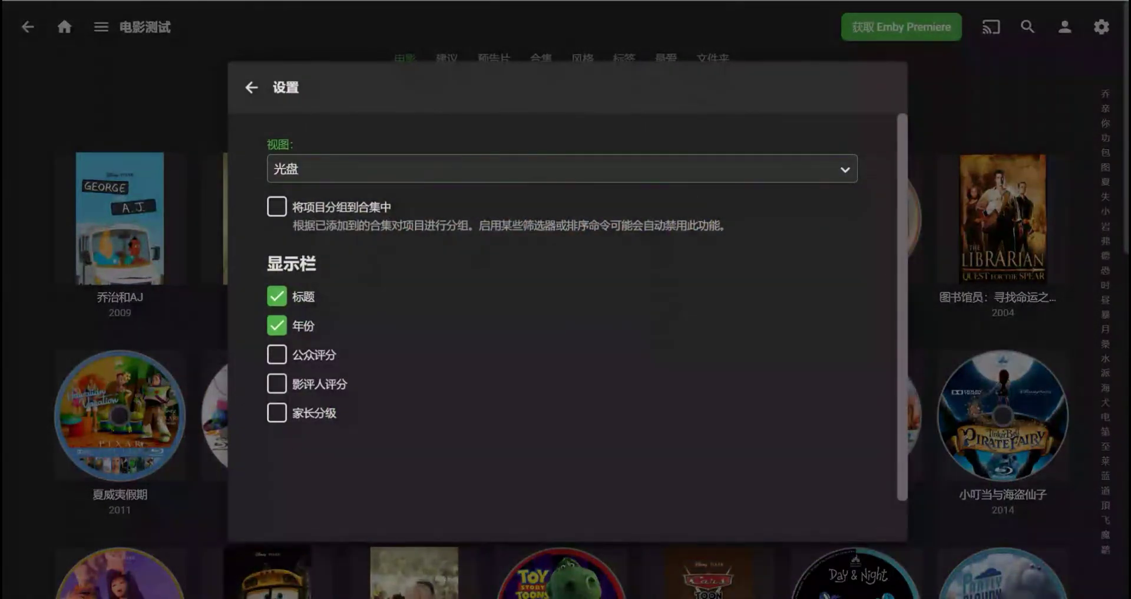
{"action": "left_click", "coordinate": [412, 169]}
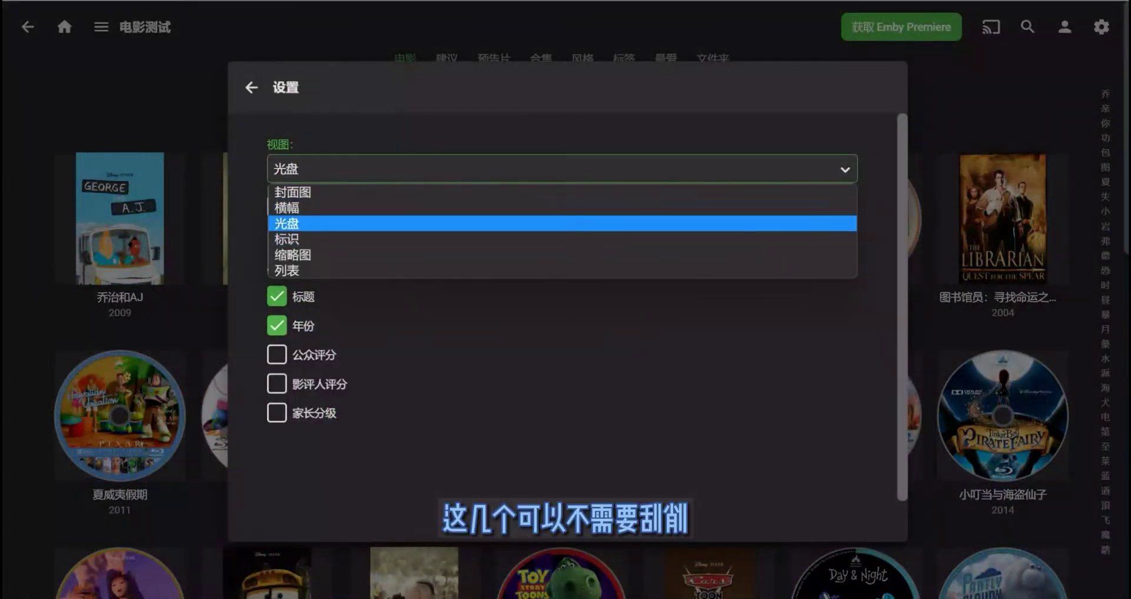
{"action": "key", "text": "Escape"}
{"action": "key", "text": "Escape"}
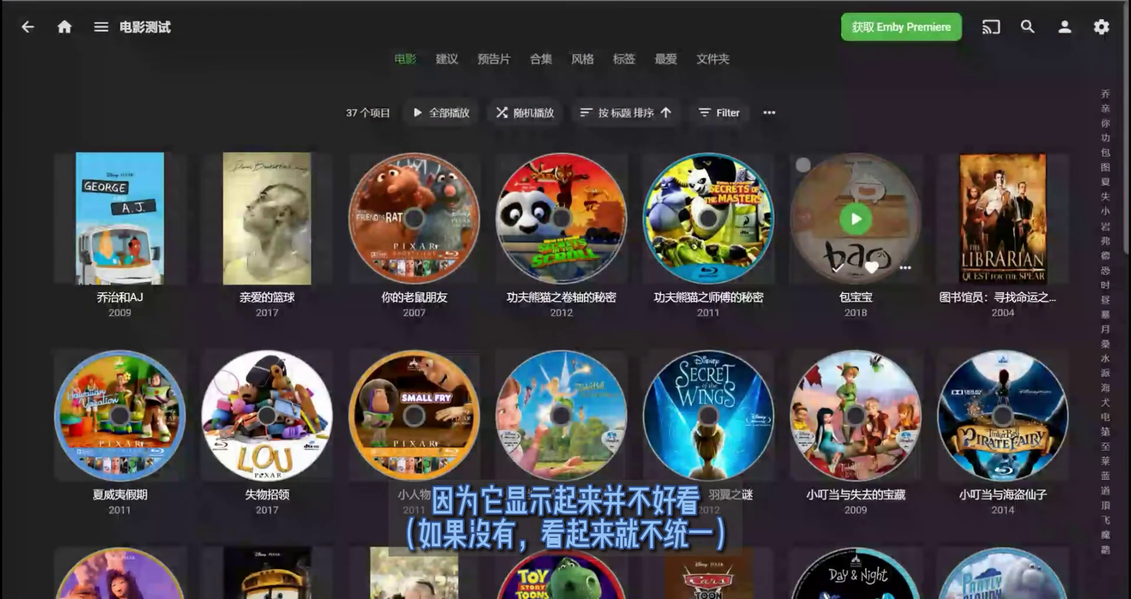
{"action": "mouse_move", "coordinate": [412, 176]}
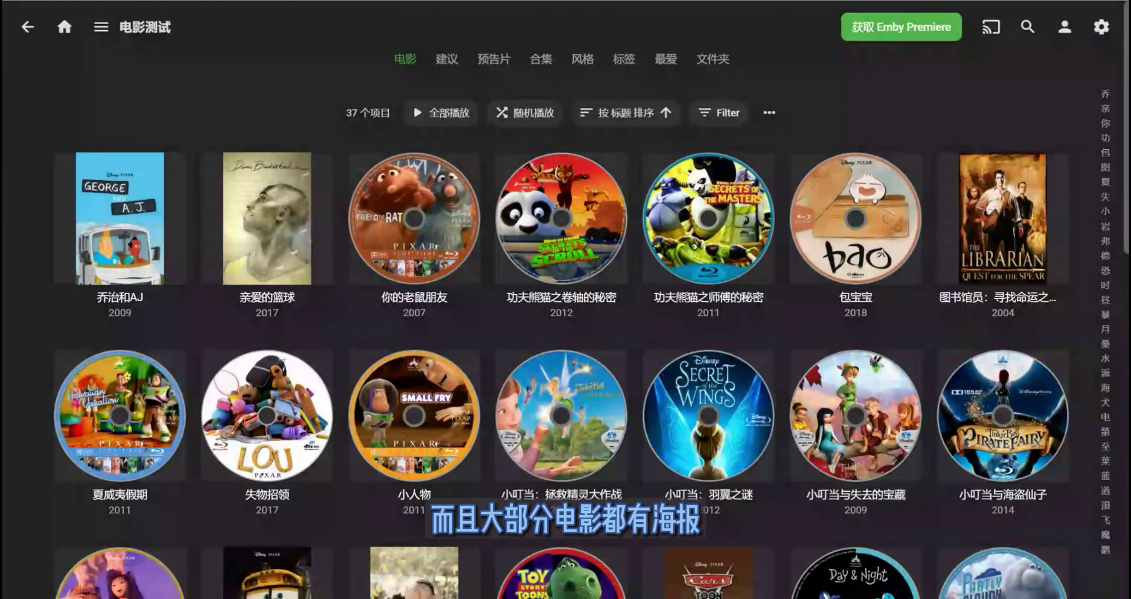
{"action": "scroll", "coordinate": [707, 218], "scroll_direction": "down", "scroll_amount": 1}
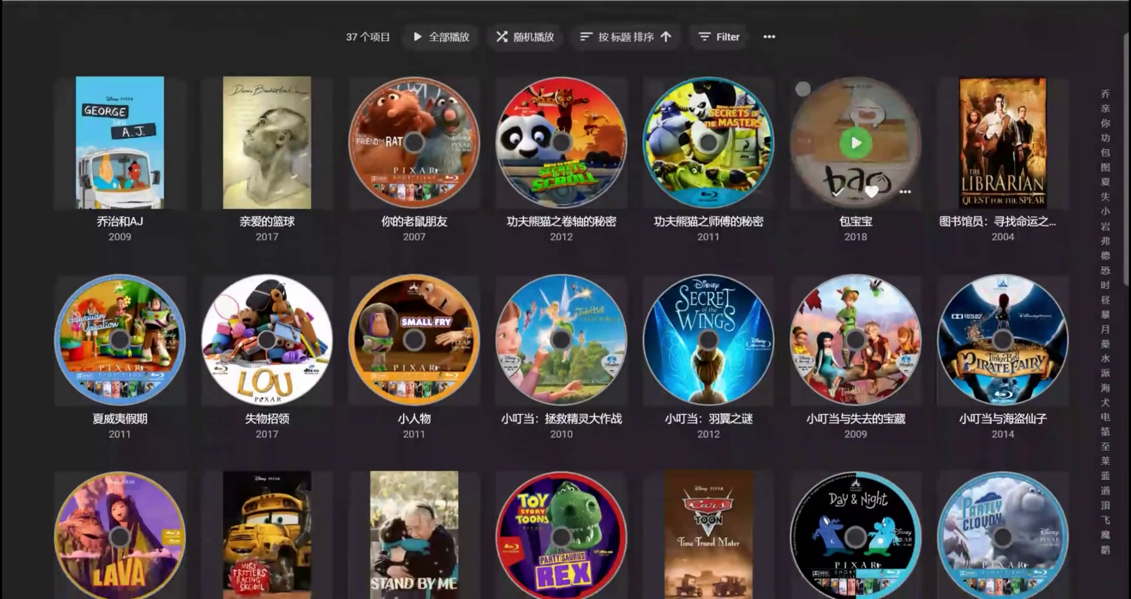
{"action": "scroll", "coordinate": [856, 340], "scroll_direction": "down", "scroll_amount": 1}
{"action": "scroll", "coordinate": [414, 257], "scroll_direction": "up", "scroll_amount": 3}
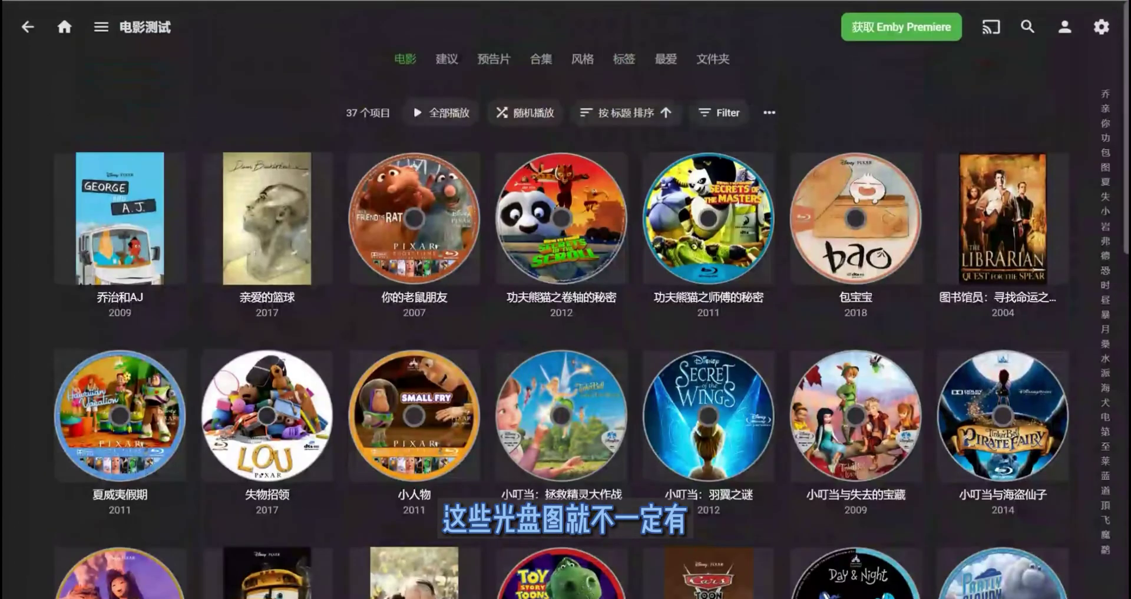
- Switch to the 封面图 poster view with 公众评分, 影评人评分 and 家长分级 shown
{"action": "left_click", "coordinate": [770, 112]}
{"action": "left_click", "coordinate": [563, 168]}
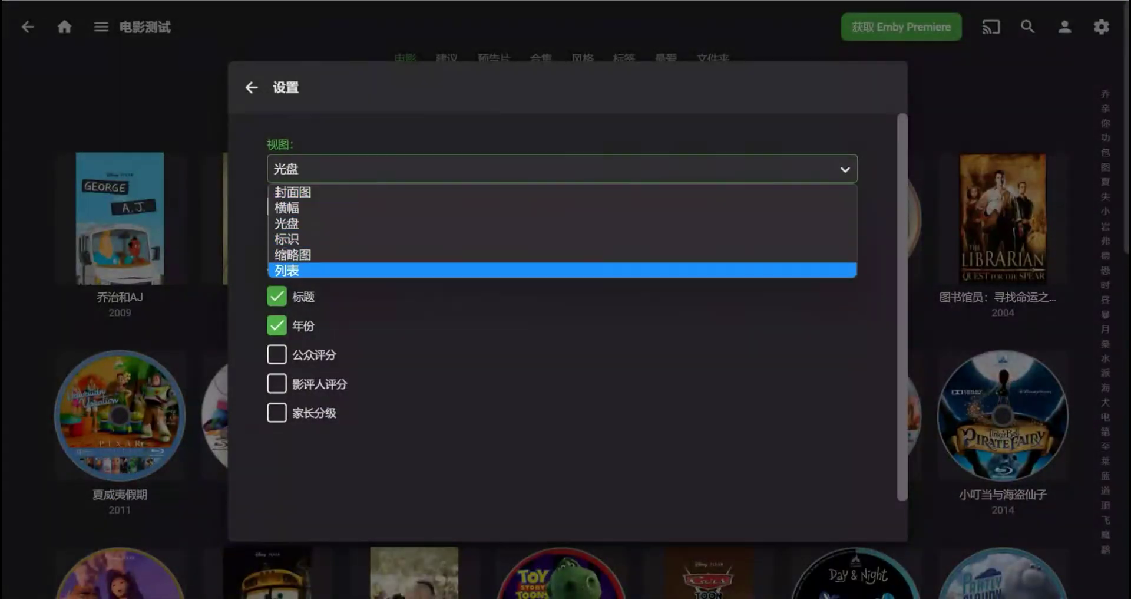
{"action": "left_click", "coordinate": [563, 191]}
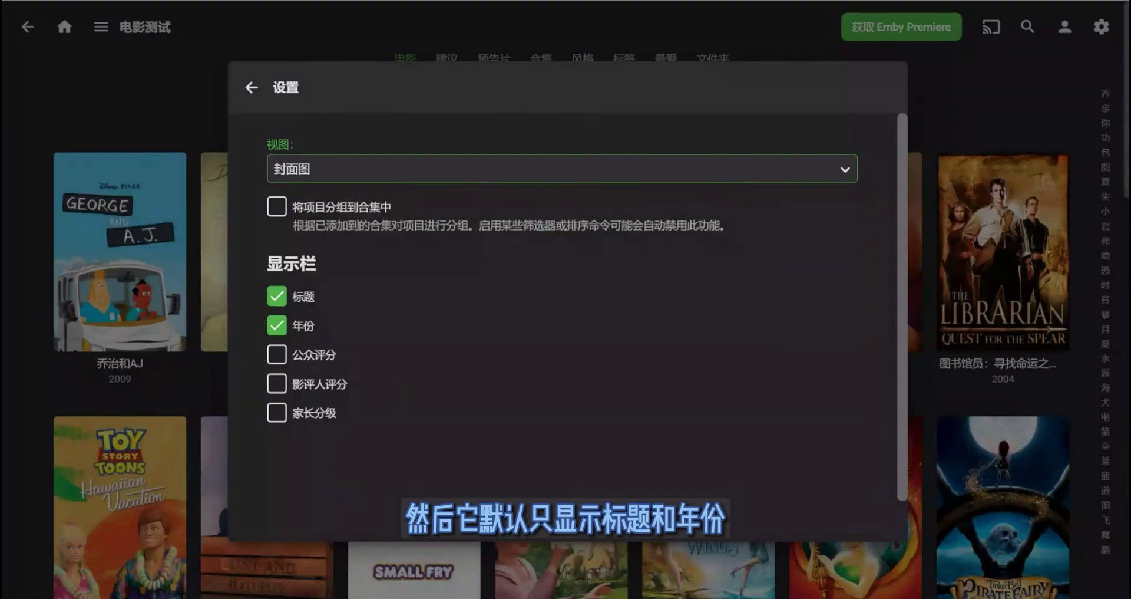
{"action": "left_click", "coordinate": [277, 354]}
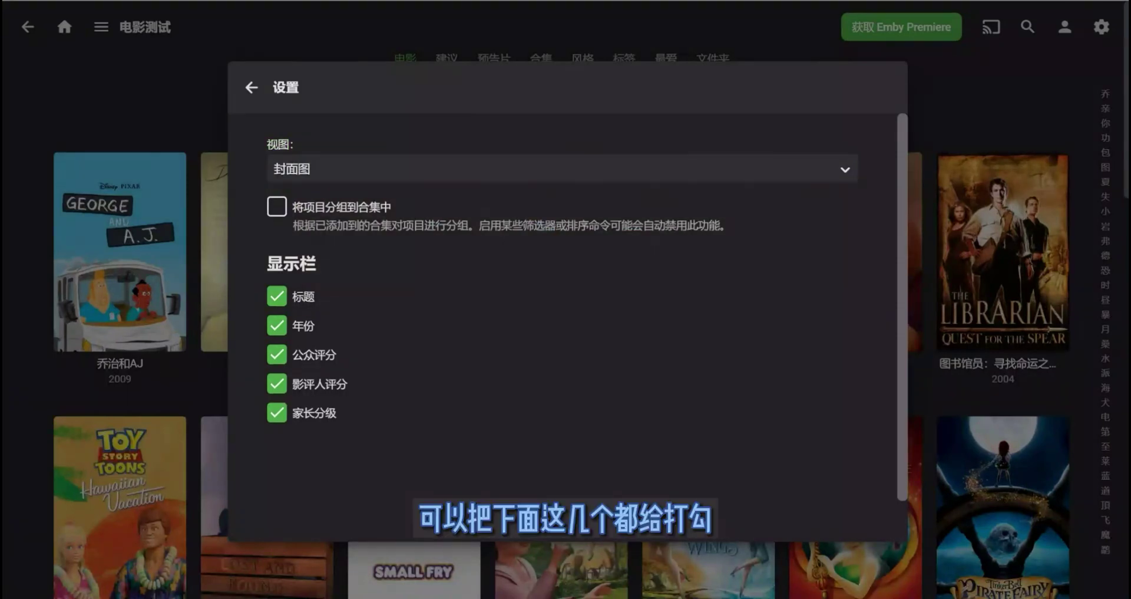
{"action": "key", "text": "Escape"}
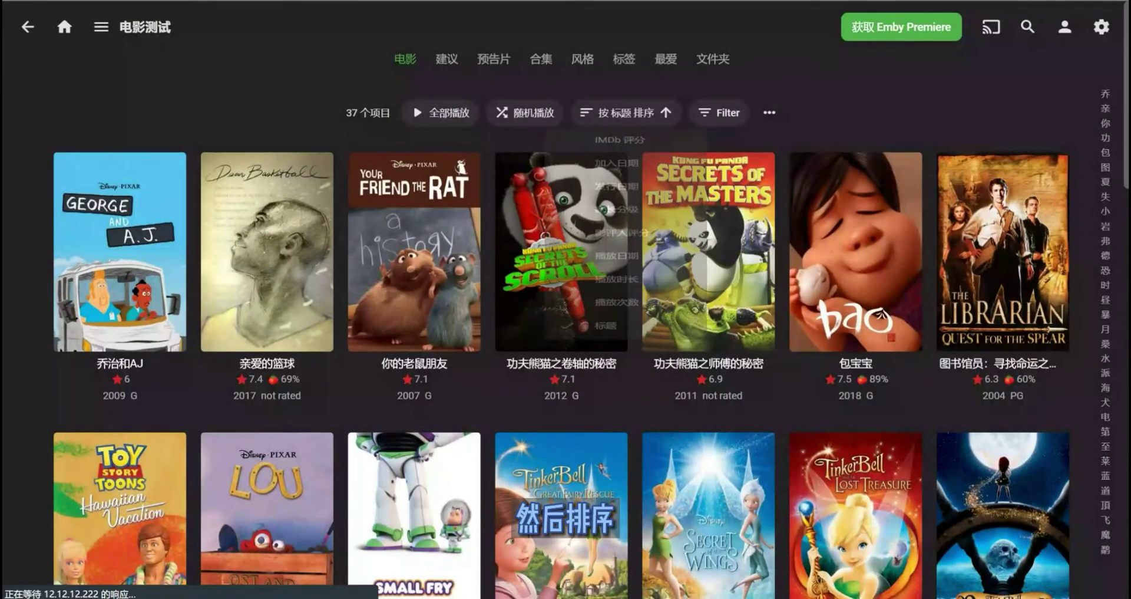
- Sort the movies by 加入日期, then by 发行日期
{"action": "left_click", "coordinate": [625, 112]}
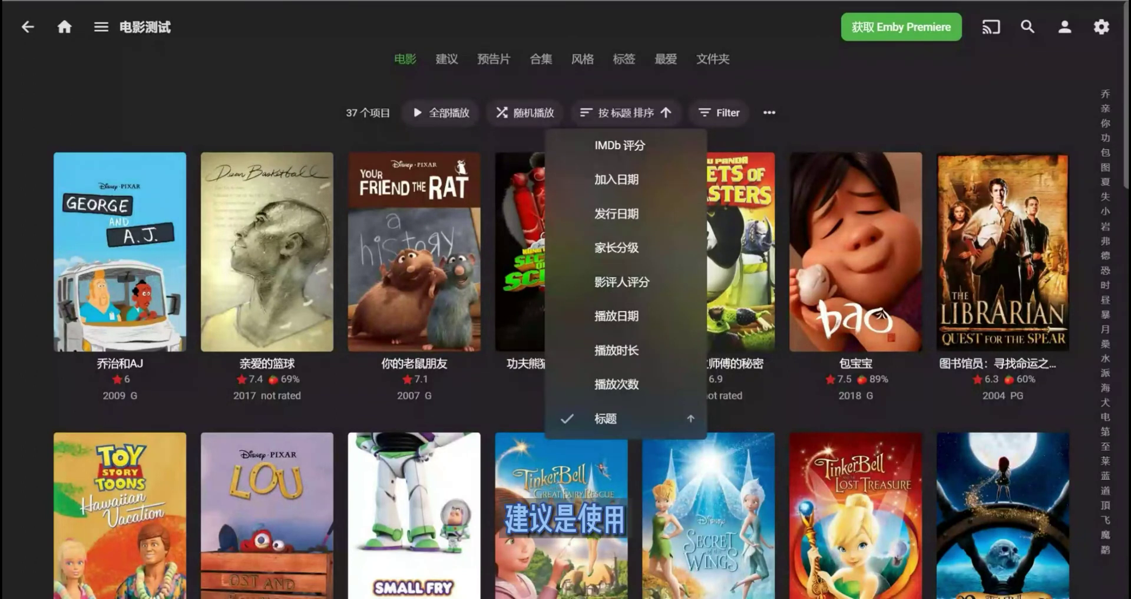
{"action": "left_click", "coordinate": [617, 179]}
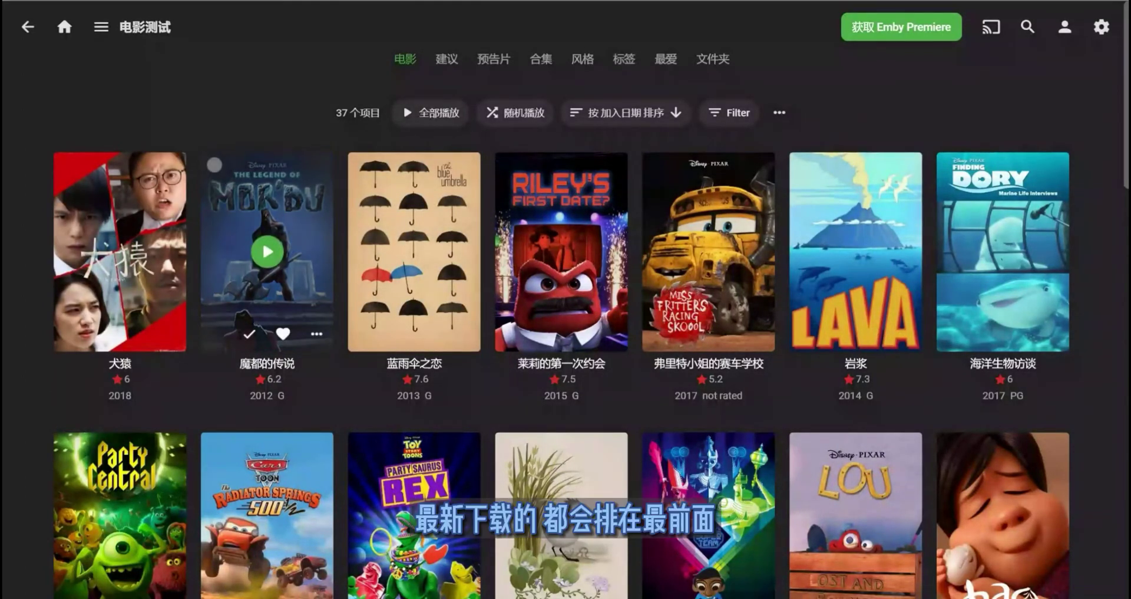
{"action": "left_click", "coordinate": [626, 112]}
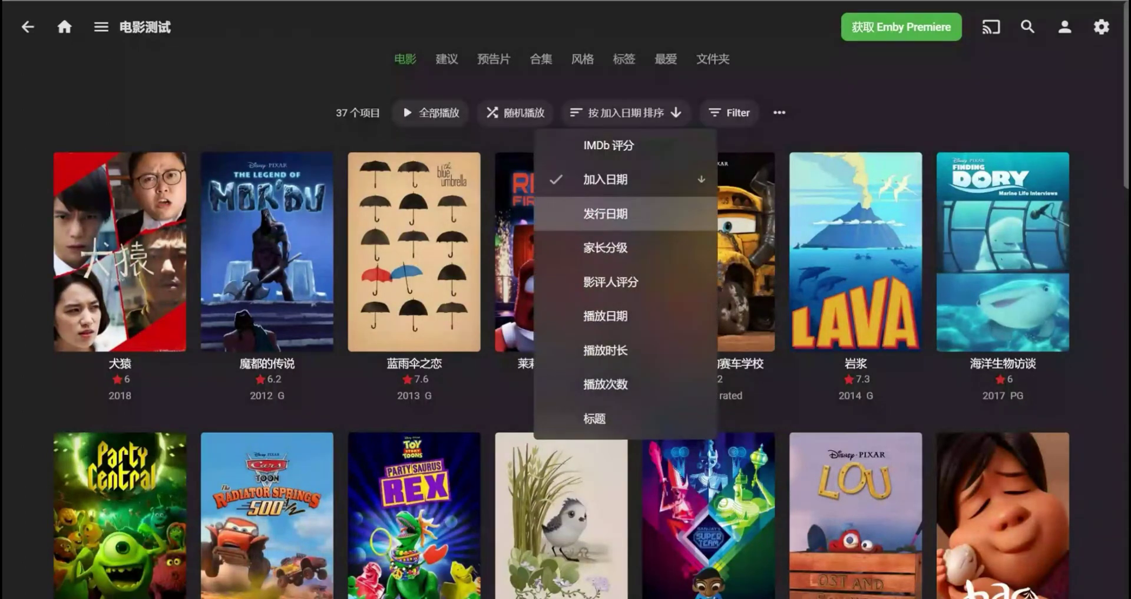
{"action": "left_click", "coordinate": [607, 255]}
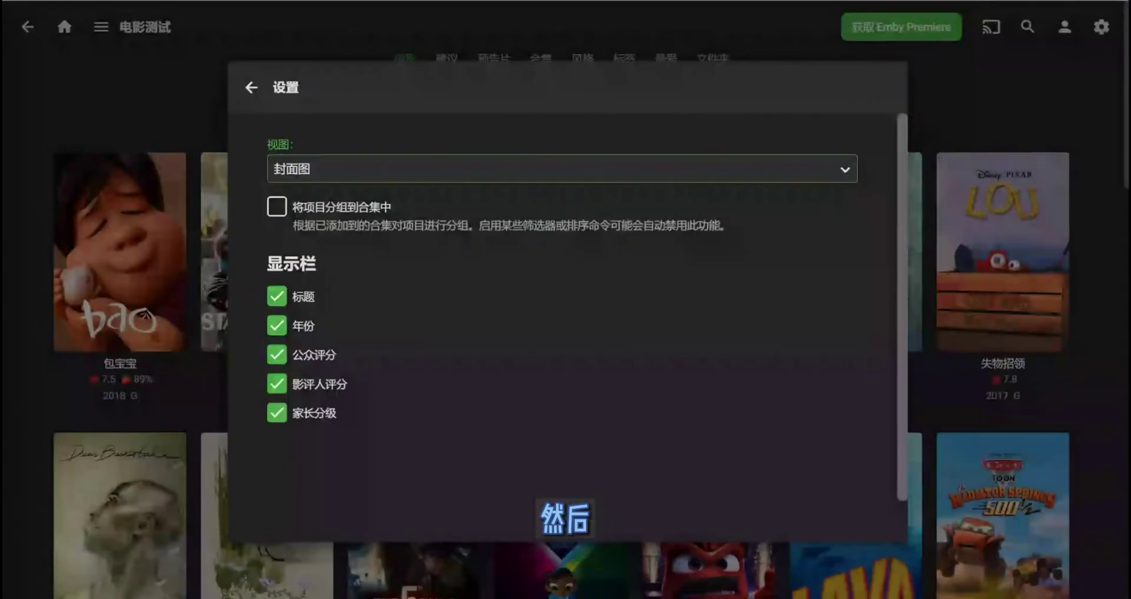
- Enable 将项目分组到合集中 so movies are grouped into collections
{"action": "left_click_drag", "start_coordinate": [326, 225], "coordinate": [413, 225]}
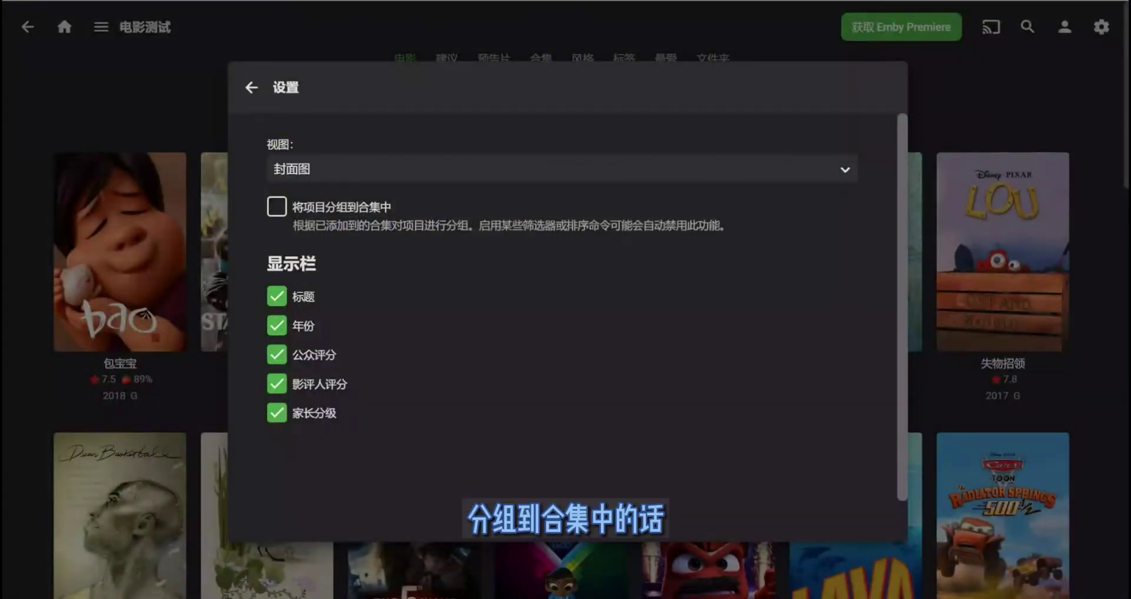
{"action": "left_click", "coordinate": [276, 206]}
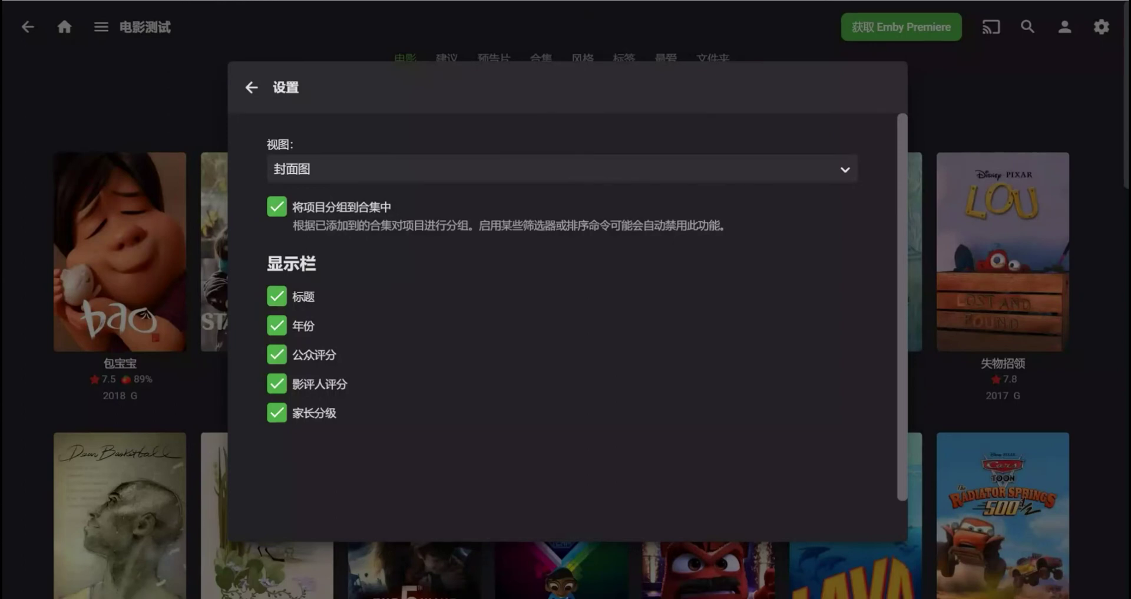
{"action": "key", "text": "Escape"}
{"action": "mouse_move", "coordinate": [561, 252]}
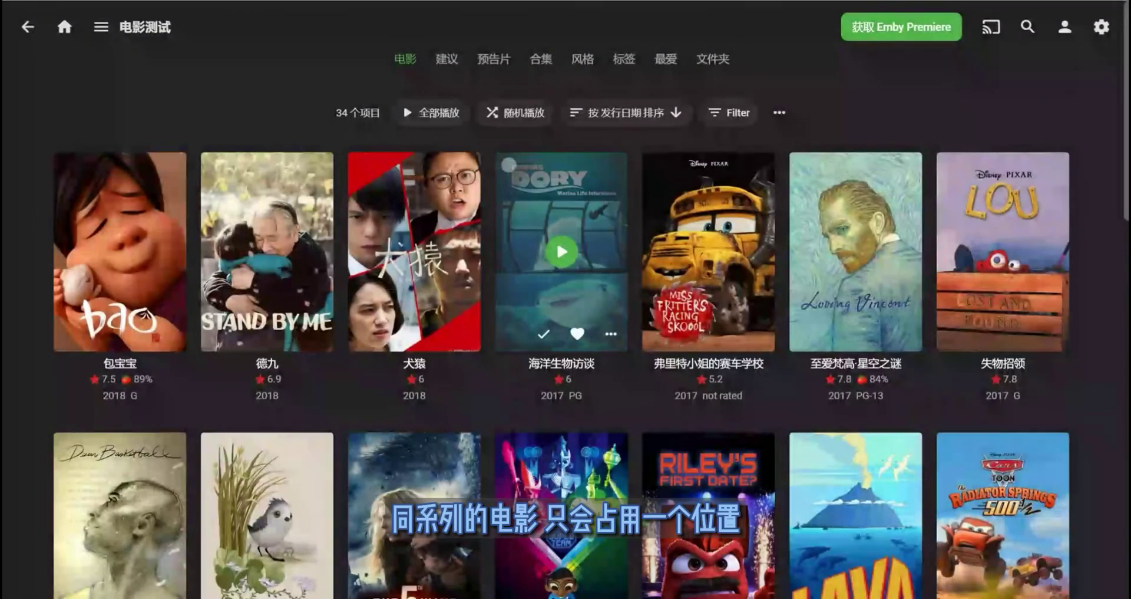
- Open the 小叮当（系列） collection page from the grouped grid
{"action": "scroll", "coordinate": [561, 330], "scroll_direction": "down", "scroll_amount": 10}
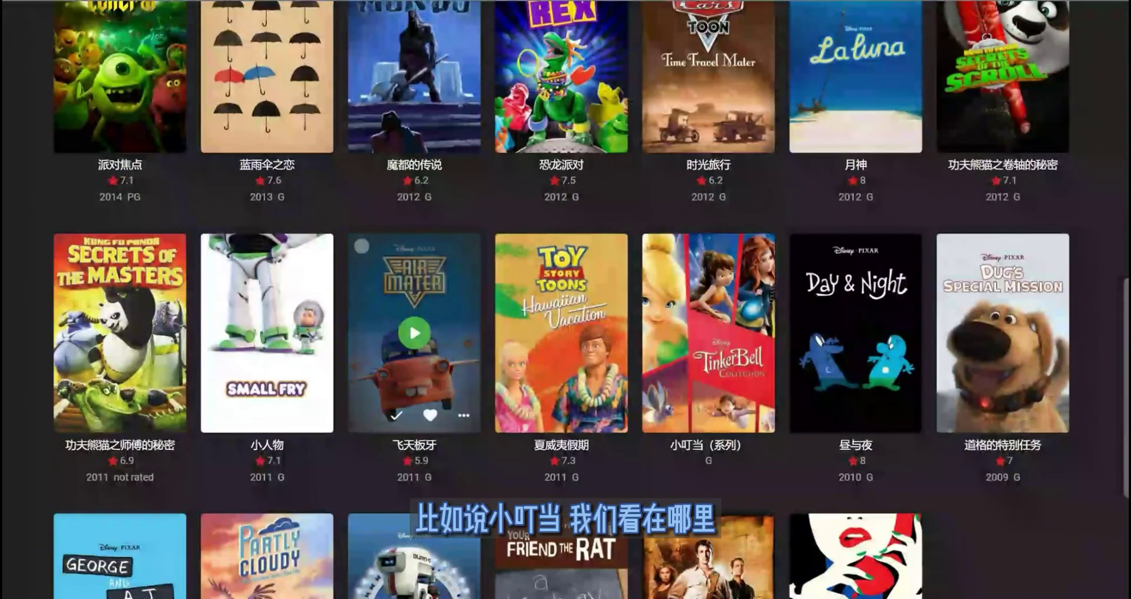
{"action": "scroll", "coordinate": [561, 330], "scroll_direction": "down", "scroll_amount": 4}
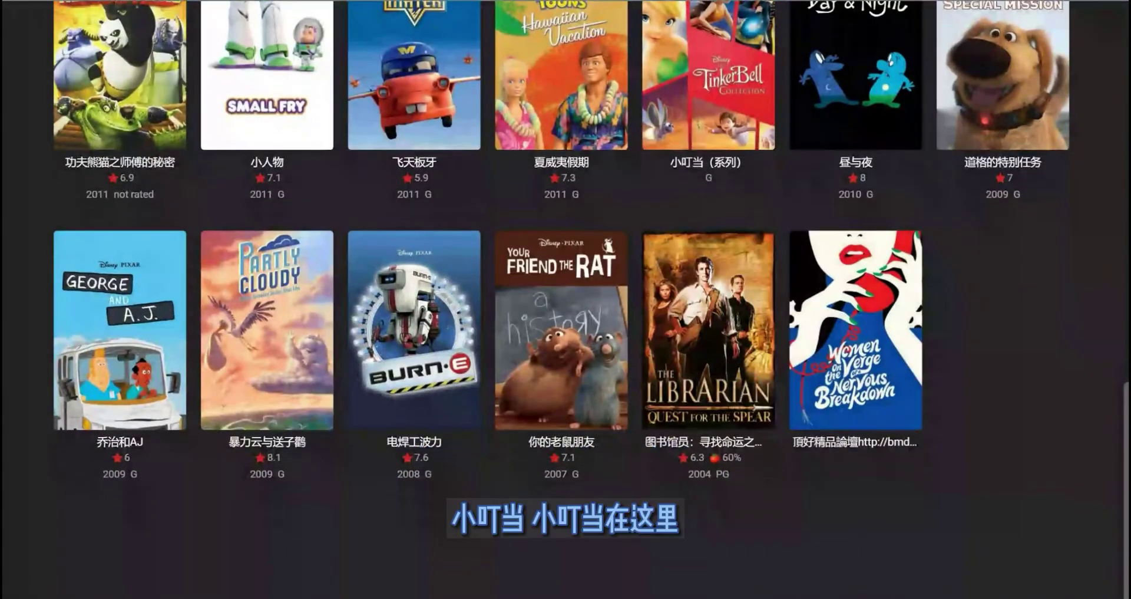
{"action": "scroll", "coordinate": [709, 413], "scroll_direction": "up", "scroll_amount": 5}
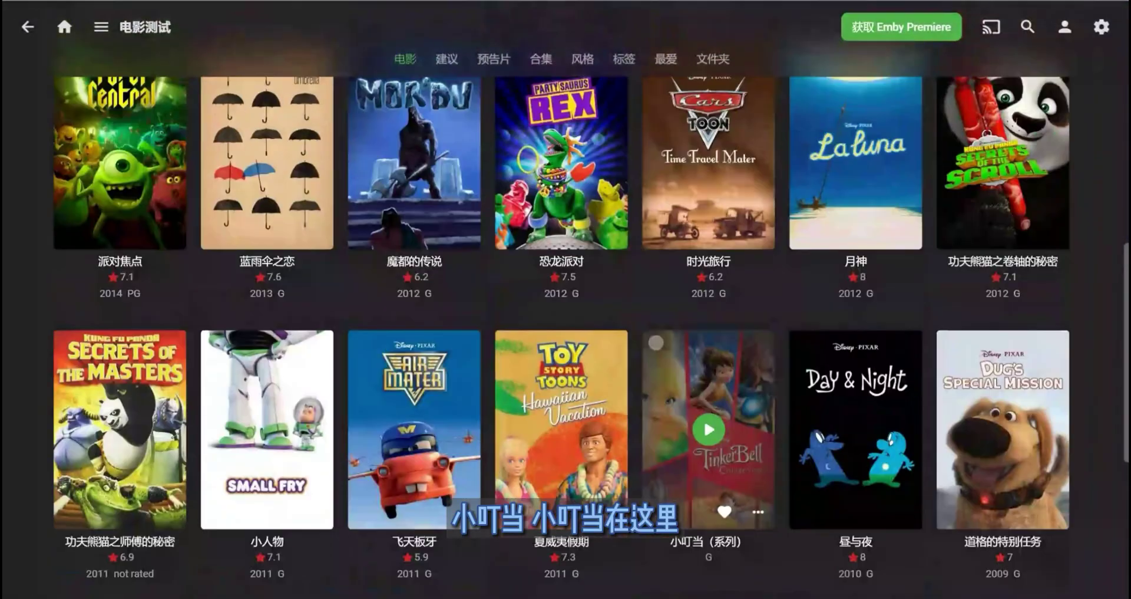
{"action": "left_click", "coordinate": [708, 389]}
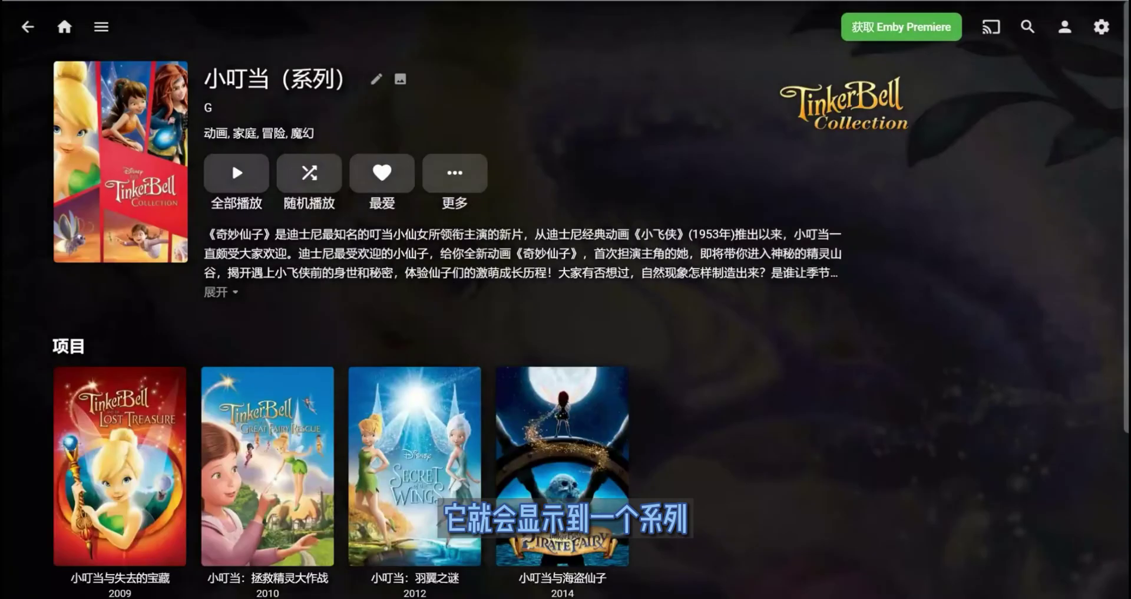
- Back in the movie grid, turn off grouping into collections in view settings
{"action": "scroll", "coordinate": [415, 247], "scroll_direction": "down", "scroll_amount": 4}
{"action": "scroll", "coordinate": [415, 248], "scroll_direction": "up", "scroll_amount": 5}
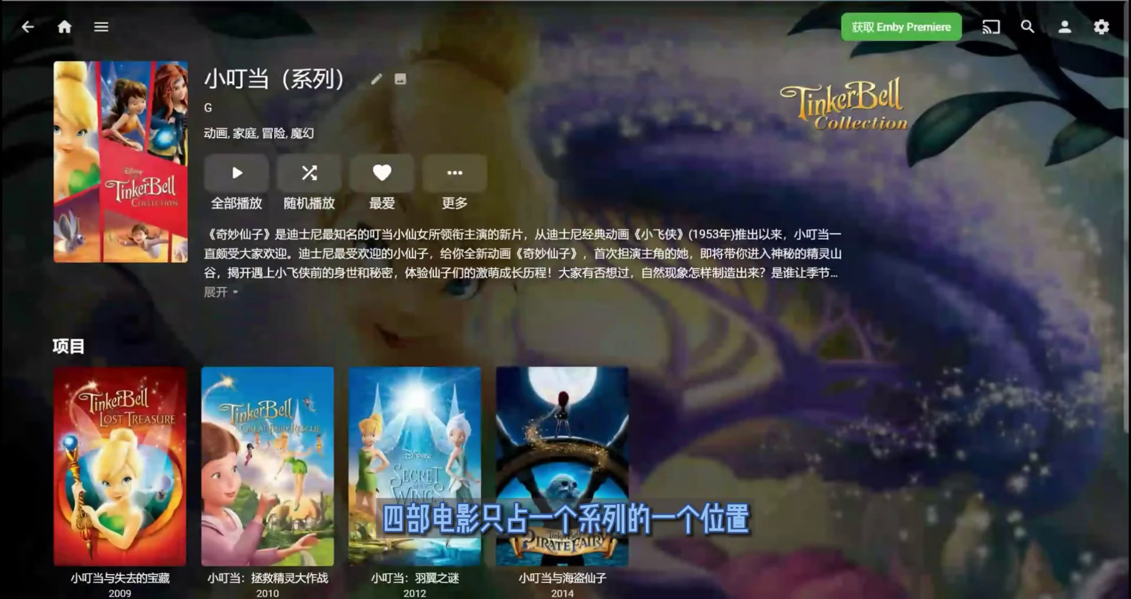
{"action": "left_click", "coordinate": [27, 27]}
{"action": "scroll", "coordinate": [566, 294], "scroll_direction": "up", "scroll_amount": 10}
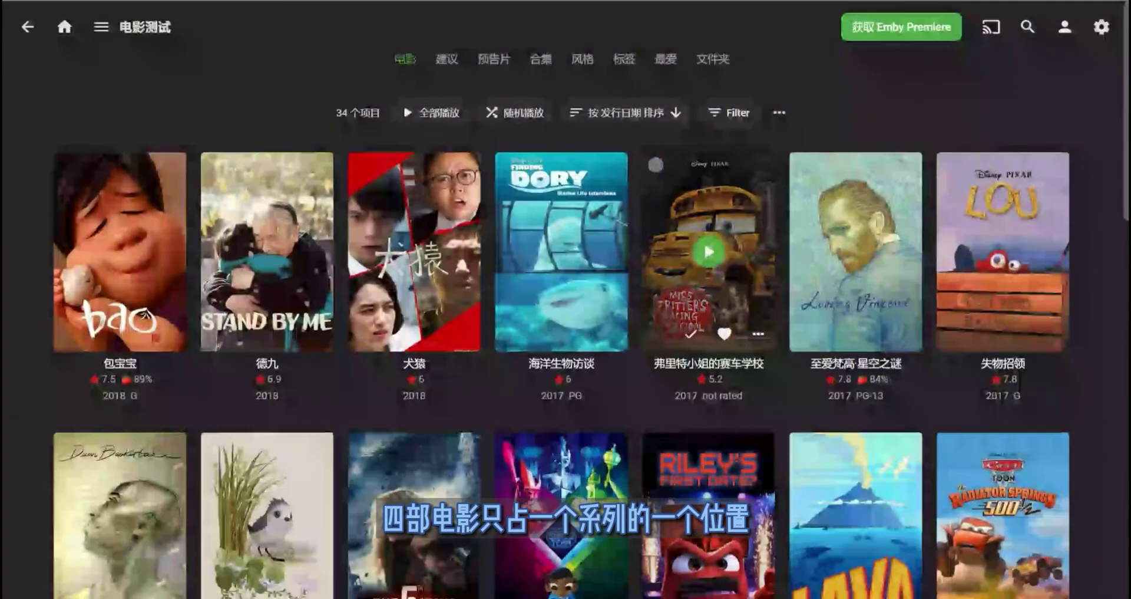
{"action": "left_click", "coordinate": [775, 114]}
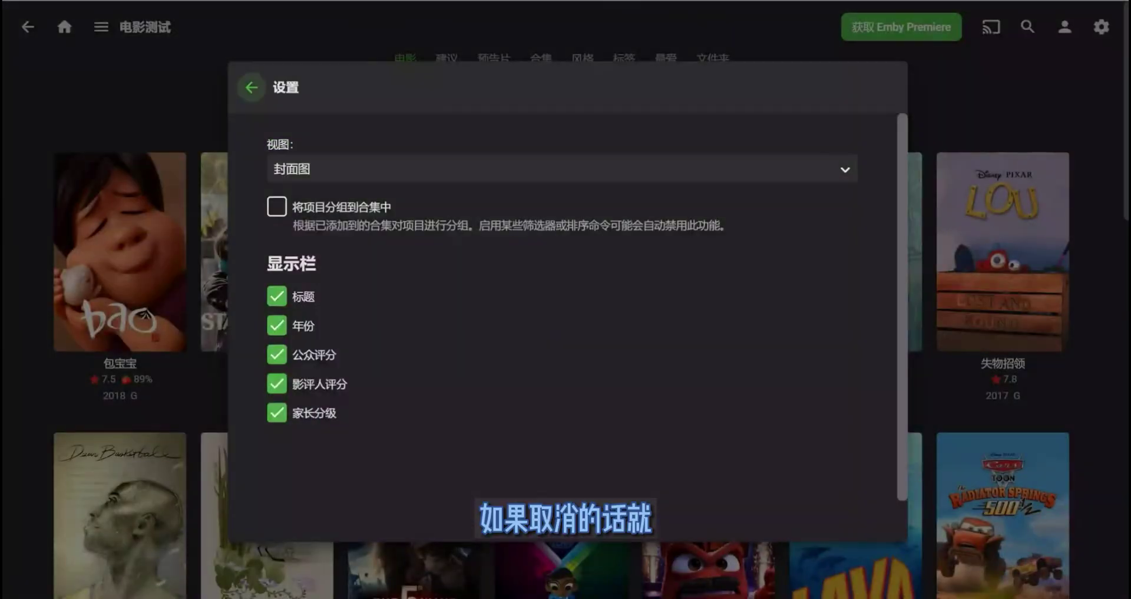
{"action": "key", "text": "Escape"}
{"action": "scroll", "coordinate": [566, 295], "scroll_direction": "down", "scroll_amount": 10}
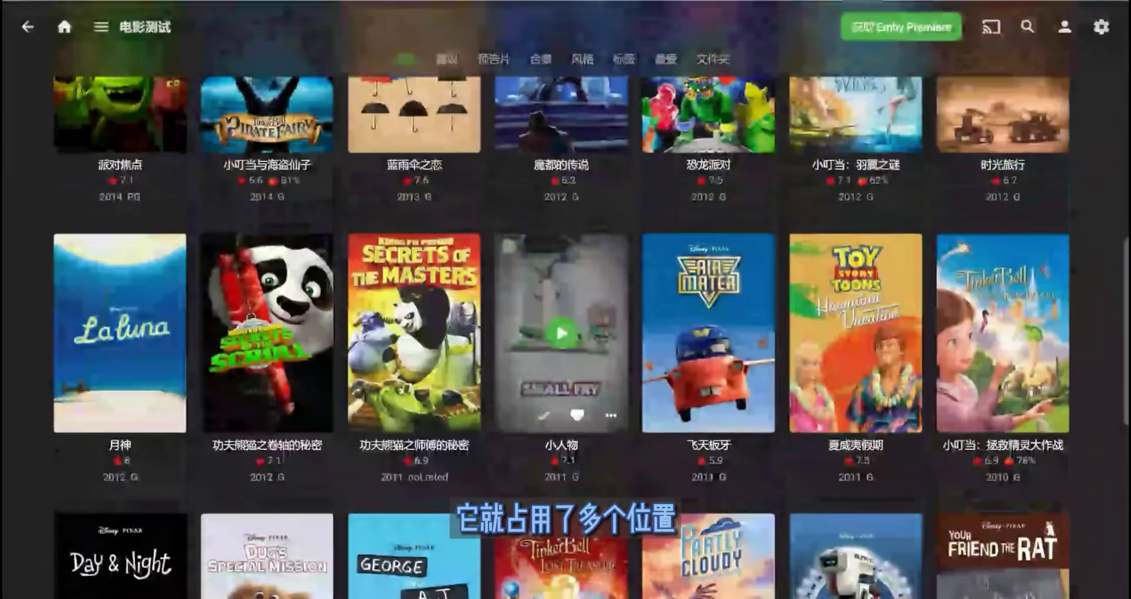
{"action": "scroll", "coordinate": [566, 295], "scroll_direction": "up", "scroll_amount": 1}
- Open a new media library form from 管理 Emby Server > 媒体库 with advanced settings shown
{"action": "left_click", "coordinate": [65, 26]}
{"action": "left_click", "coordinate": [20, 23]}
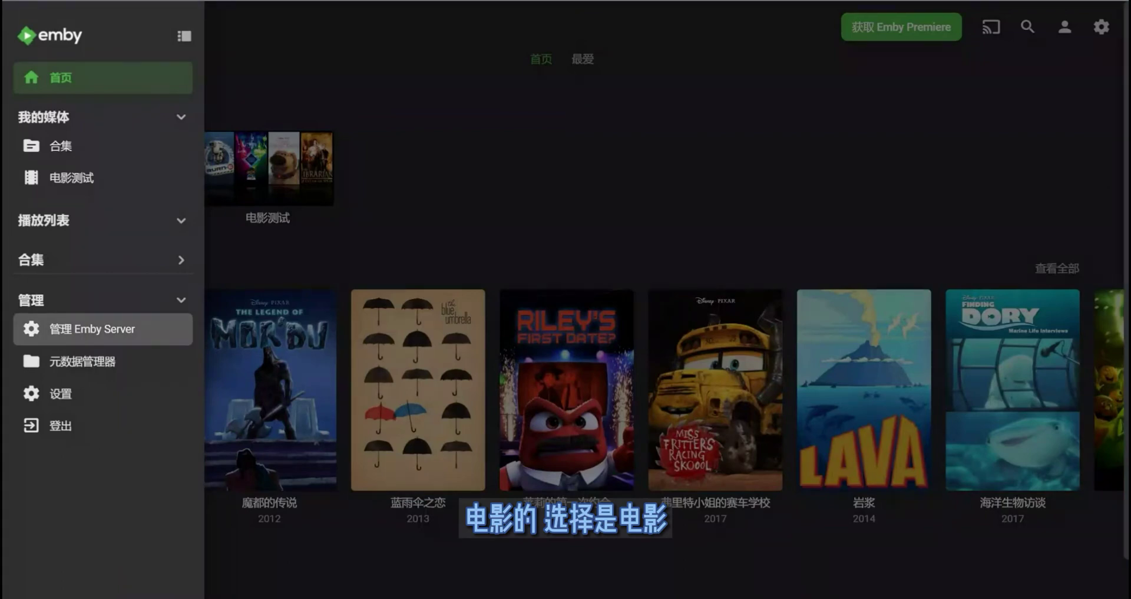
{"action": "left_click", "coordinate": [92, 329]}
{"action": "scroll", "coordinate": [29, 182], "scroll_direction": "down", "scroll_amount": 5}
{"action": "scroll", "coordinate": [589, 295], "scroll_direction": "down", "scroll_amount": 5}
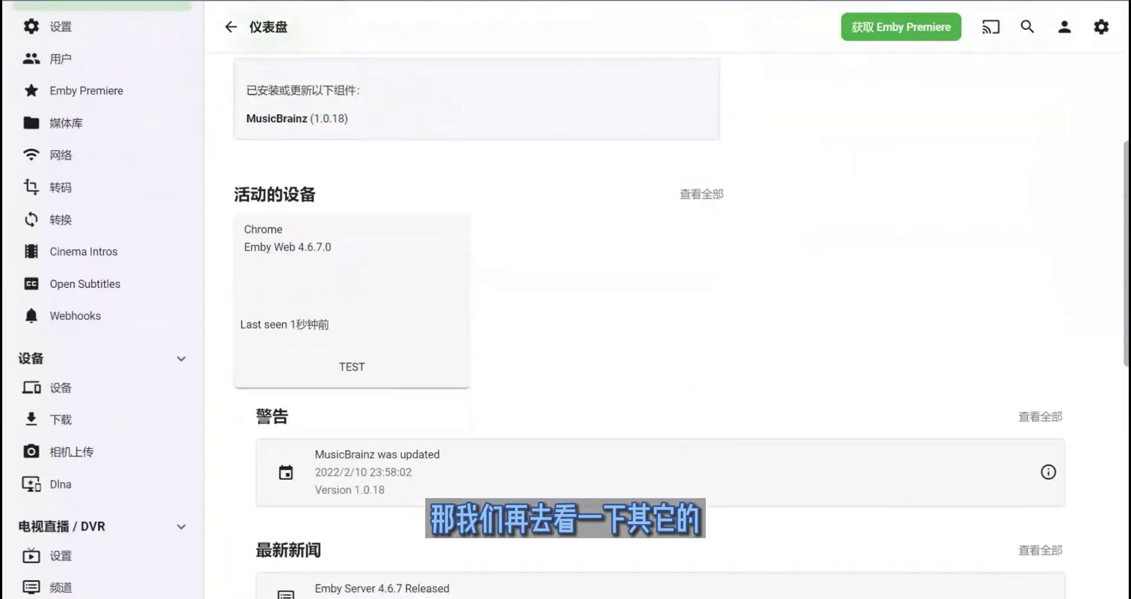
{"action": "left_click", "coordinate": [66, 123]}
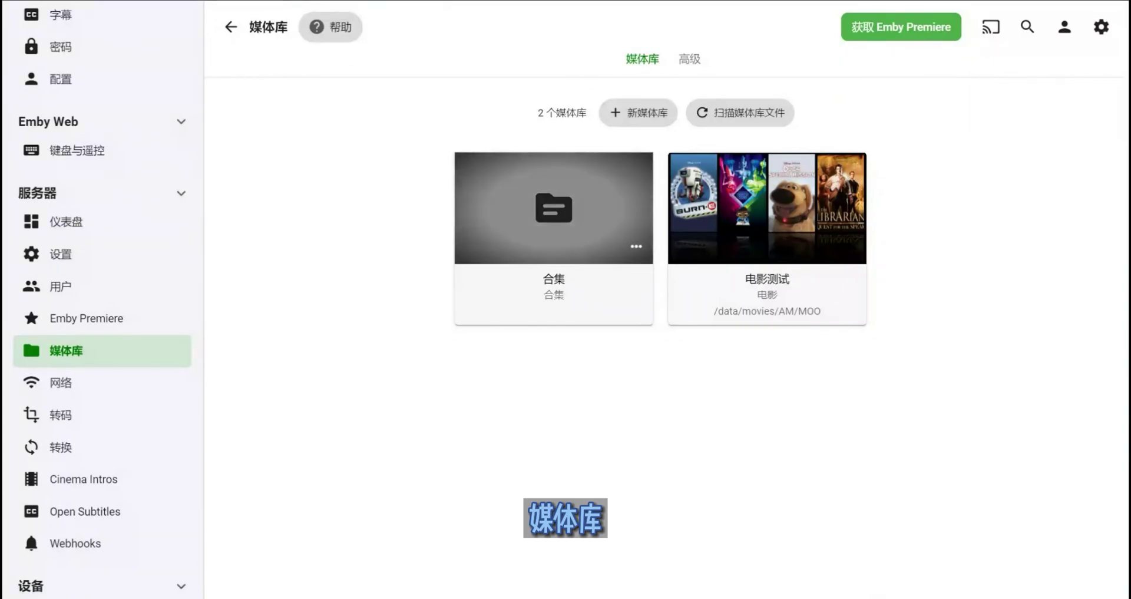
{"action": "left_click", "coordinate": [638, 112]}
{"action": "left_click", "coordinate": [776, 115]}
- Set the content type to 音乐 with the artist\album folder structure
{"action": "left_click", "coordinate": [567, 174]}
{"action": "key", "text": "Down"}
{"action": "key", "text": "Down"}
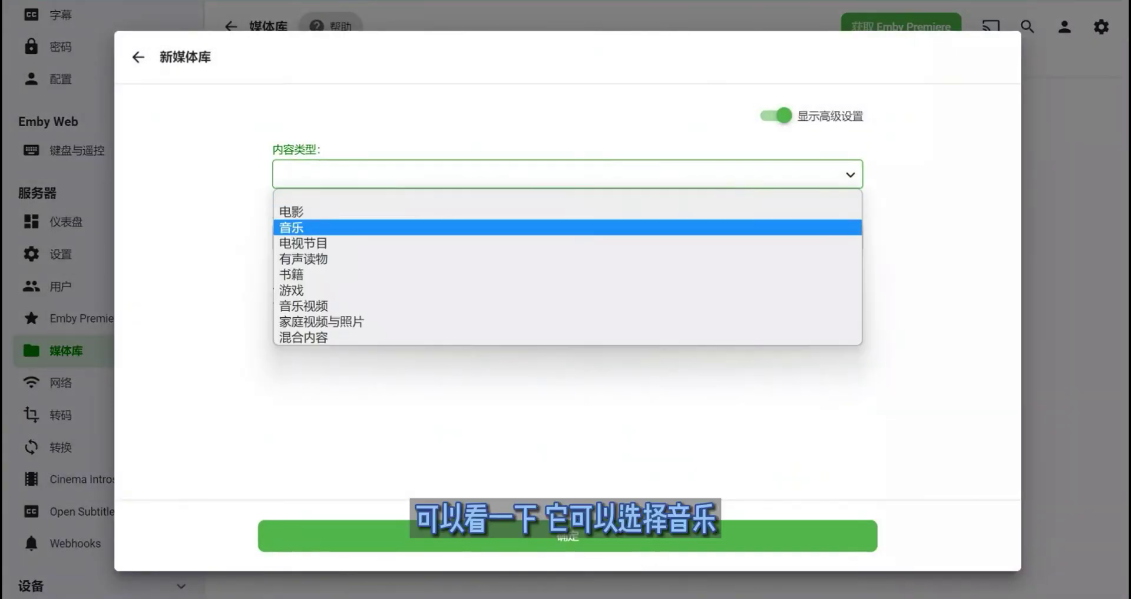
{"action": "key", "text": "Return"}
{"action": "scroll", "coordinate": [562, 283], "scroll_direction": "down", "scroll_amount": 1}
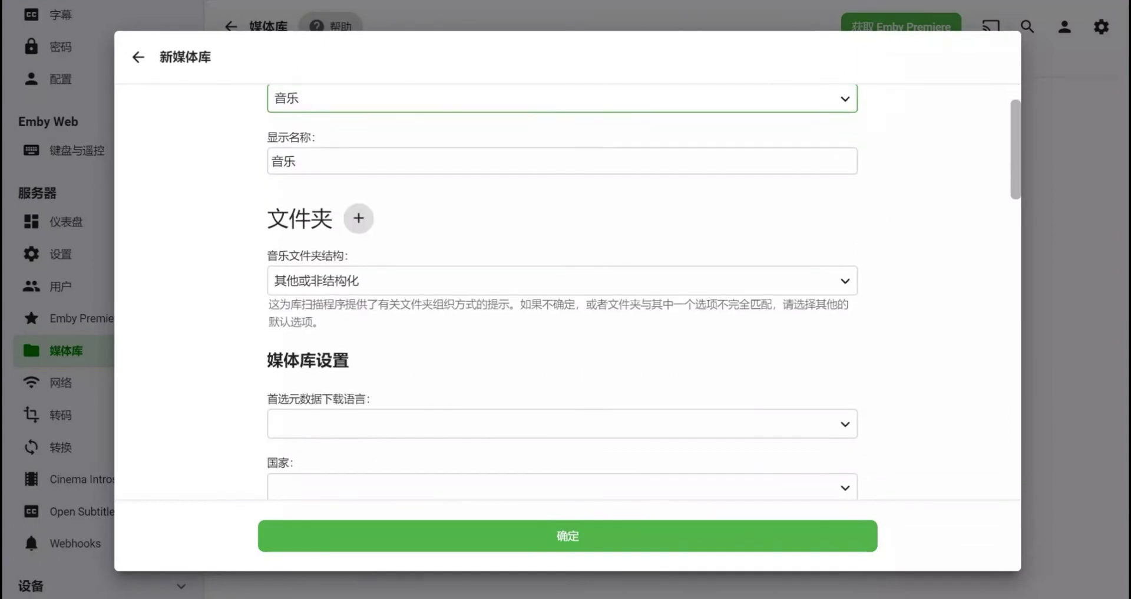
{"action": "left_click", "coordinate": [562, 281]}
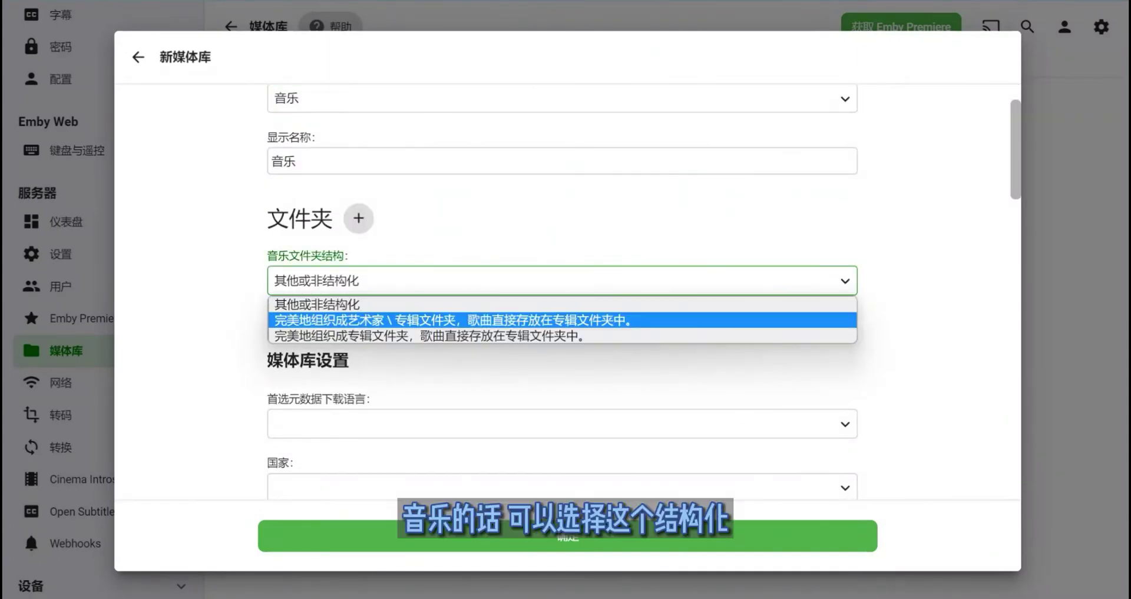
{"action": "key", "text": "Up"}
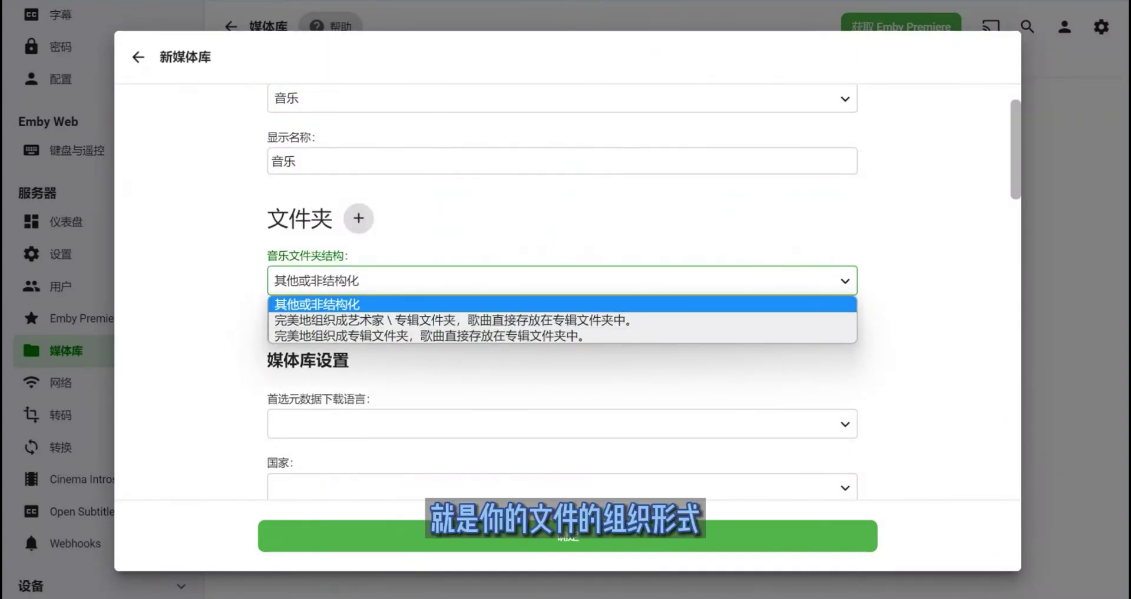
{"action": "key", "text": "Down"}
{"action": "key", "text": "Down"}
{"action": "key", "text": "Up"}
{"action": "key", "text": "Up"}
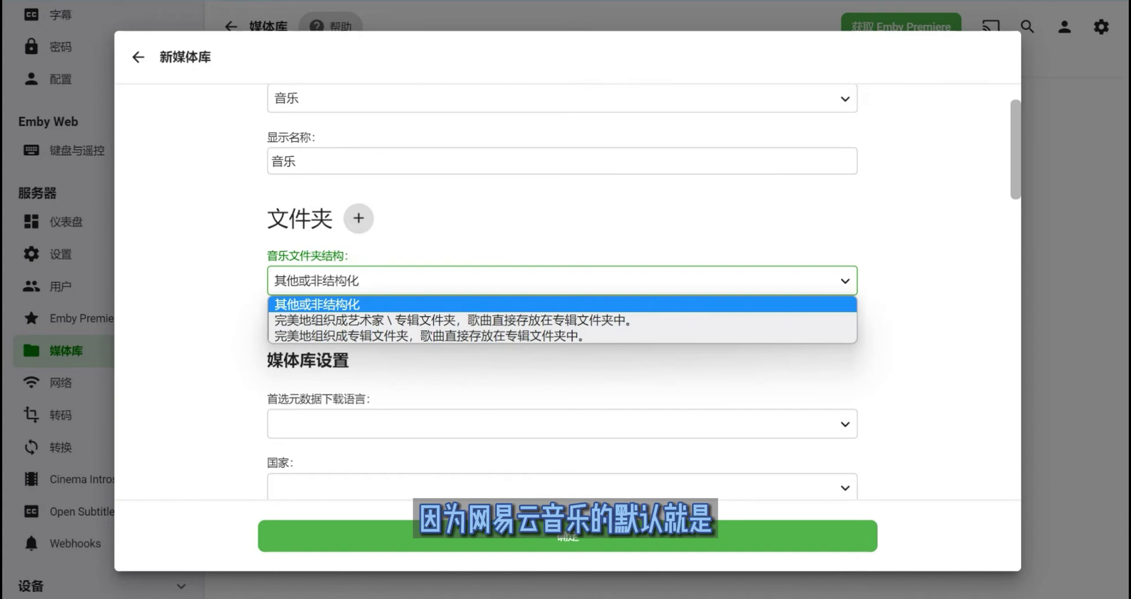
{"action": "key", "text": "Down"}
{"action": "key", "text": "Down"}
{"action": "key", "text": "Up"}
{"action": "key", "text": "Return"}
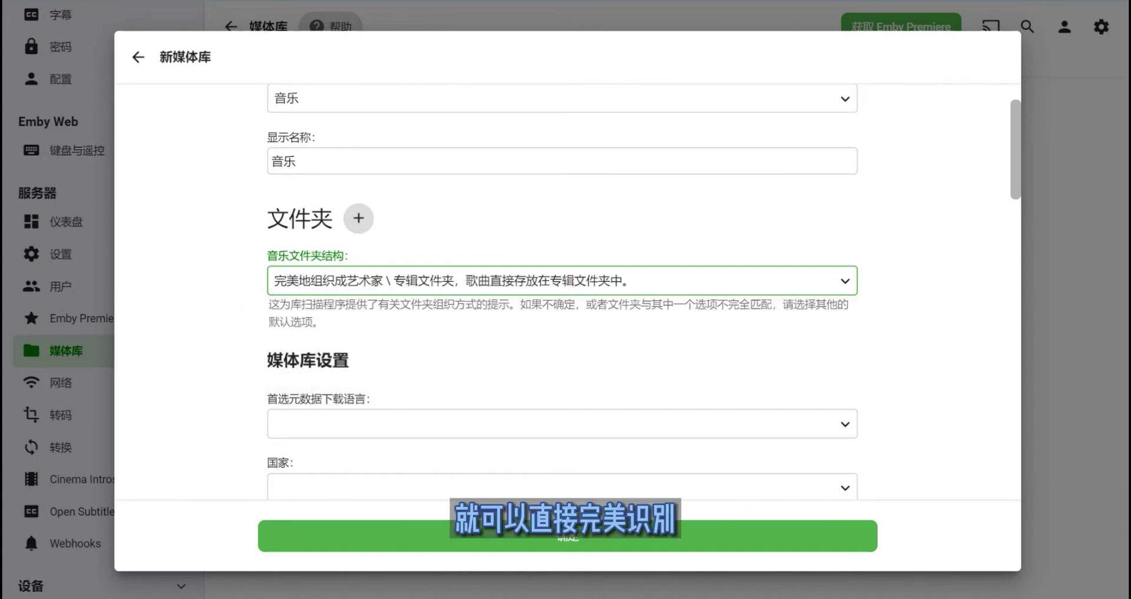
- Change the content type to 电视节目
{"action": "scroll", "coordinate": [563, 294], "scroll_direction": "up", "scroll_amount": 2}
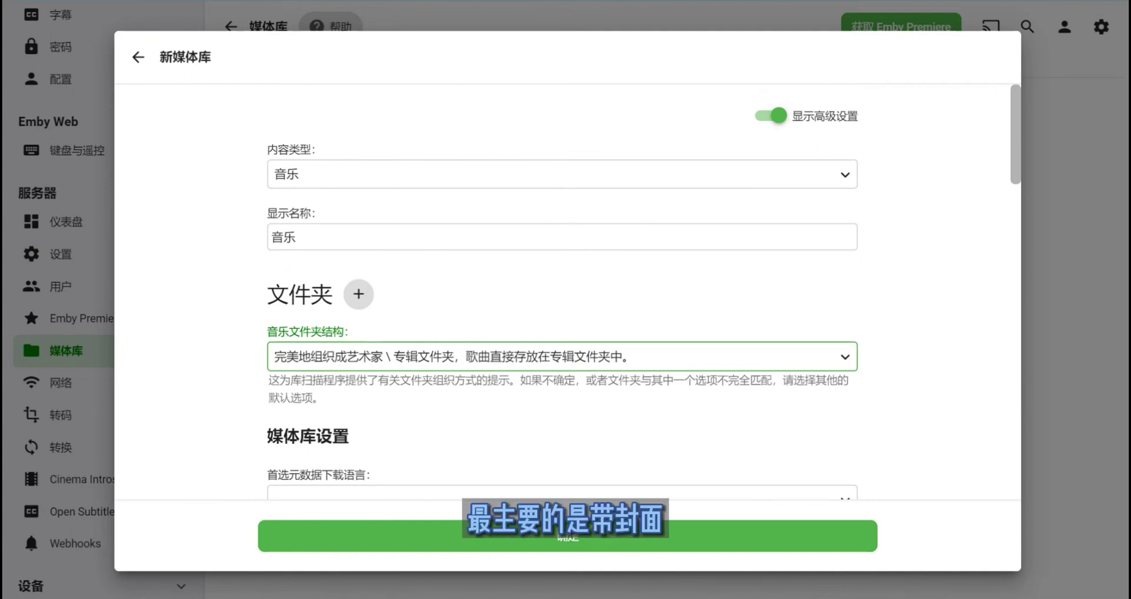
{"action": "left_click", "coordinate": [563, 174]}
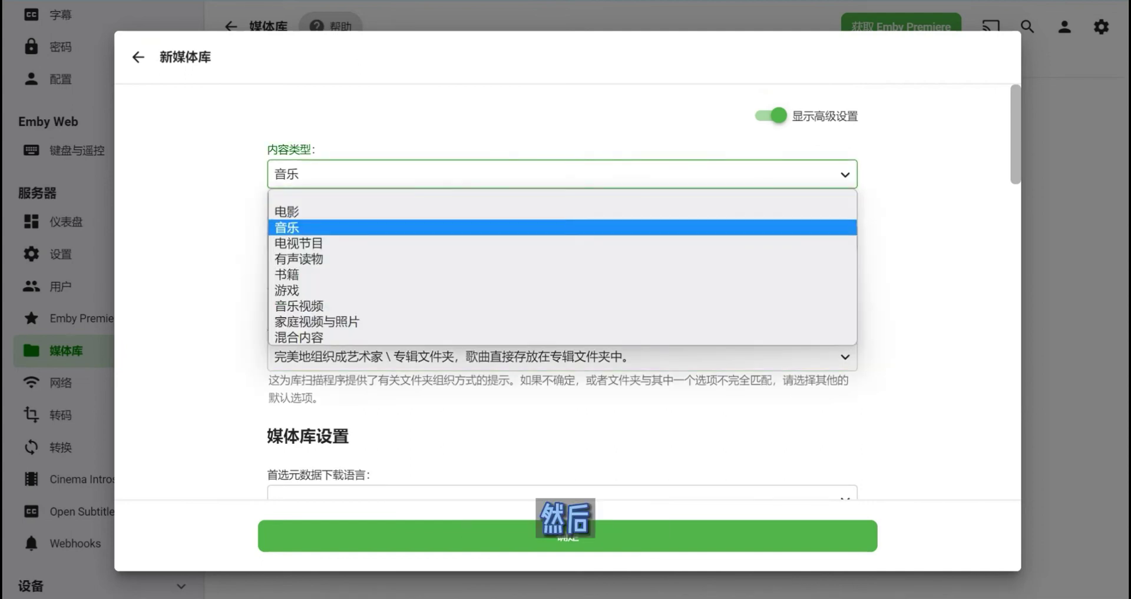
{"action": "key", "text": "Return"}
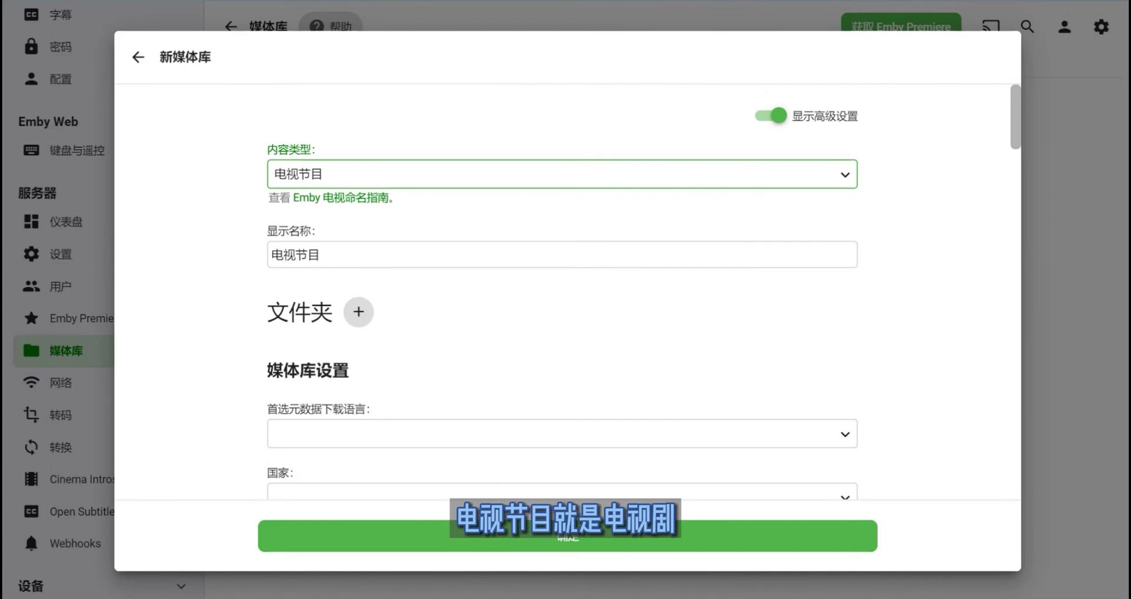
- Uncheck TheTVDB under the new TV library's series metadata downloaders
{"action": "scroll", "coordinate": [563, 294], "scroll_direction": "down", "scroll_amount": 4}
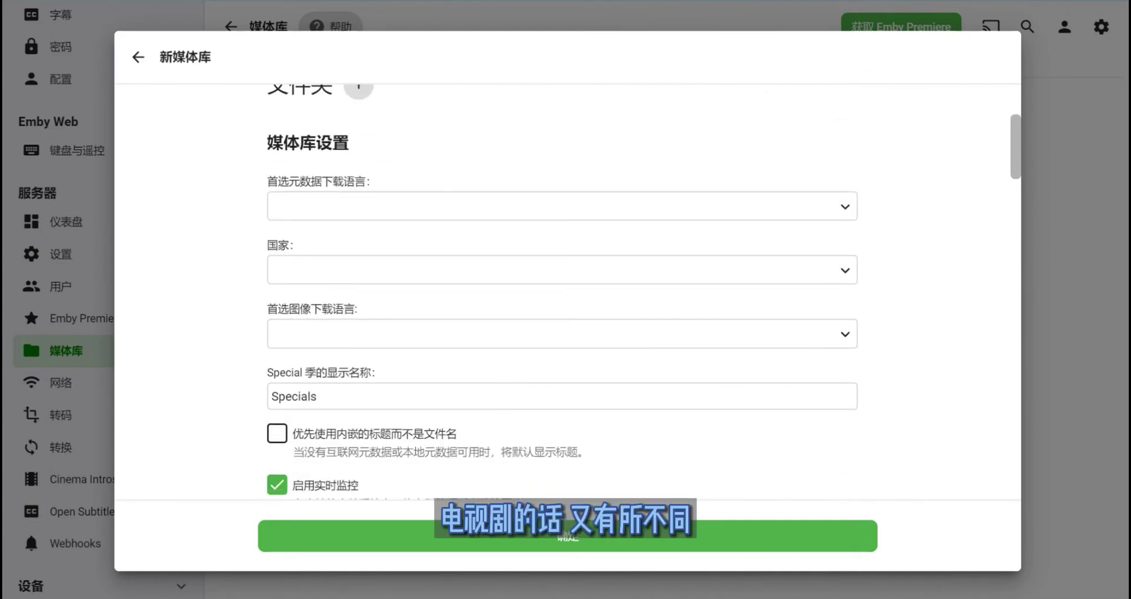
{"action": "scroll", "coordinate": [562, 294], "scroll_direction": "down", "scroll_amount": 5}
{"action": "scroll", "coordinate": [563, 294], "scroll_direction": "up", "scroll_amount": 1}
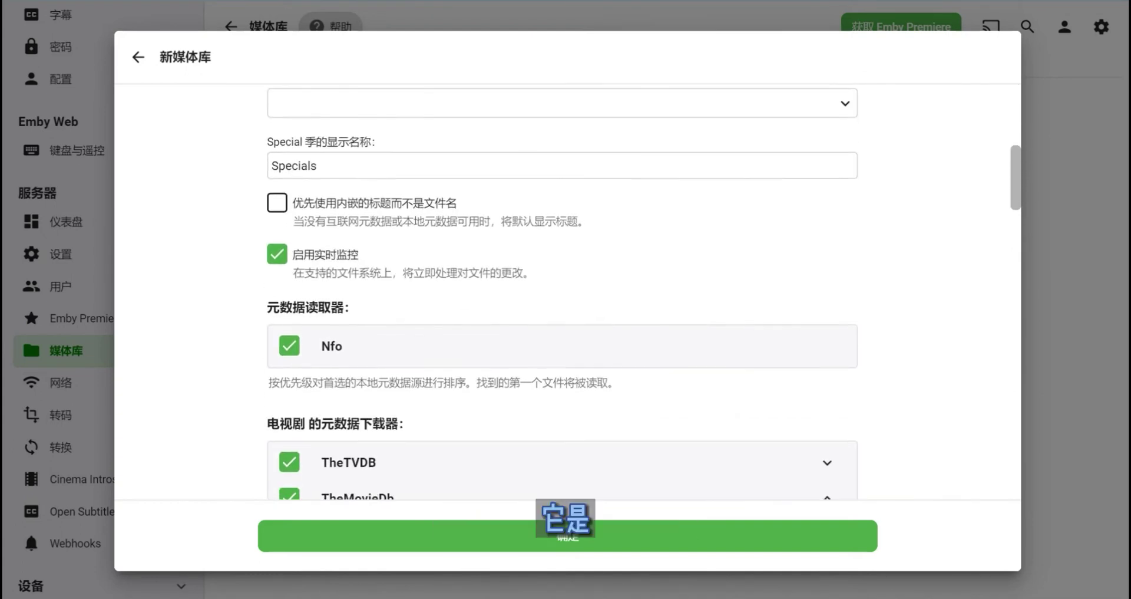
{"action": "scroll", "coordinate": [563, 295], "scroll_direction": "down", "scroll_amount": 4}
{"action": "scroll", "coordinate": [563, 294], "scroll_direction": "up", "scroll_amount": 1}
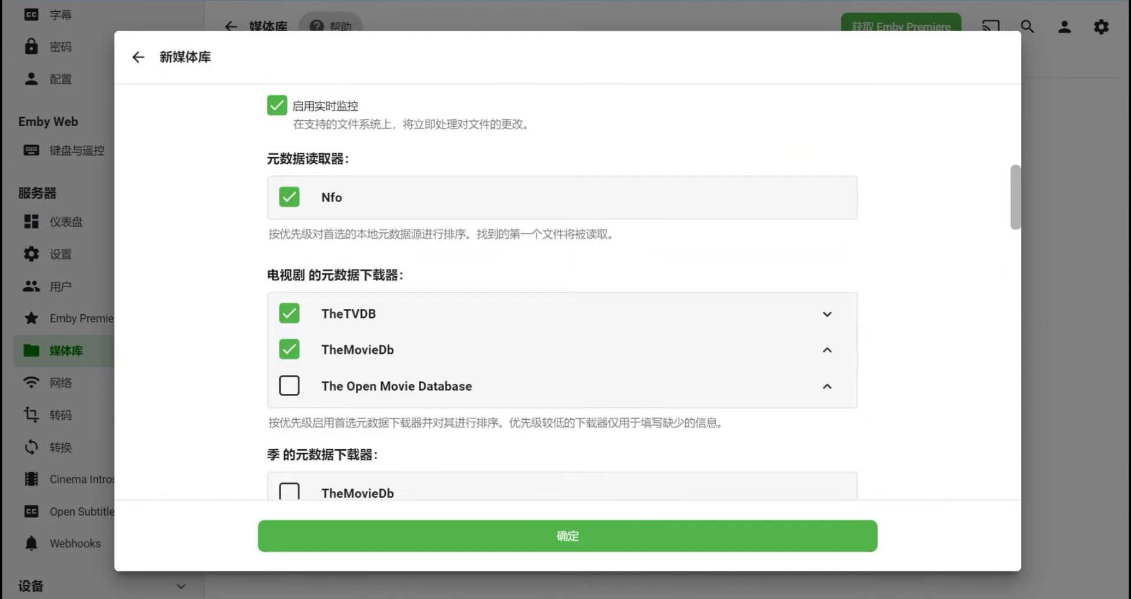
{"action": "scroll", "coordinate": [563, 295], "scroll_direction": "down", "scroll_amount": 3}
{"action": "left_click_drag", "start_coordinate": [279, 123], "coordinate": [373, 123]}
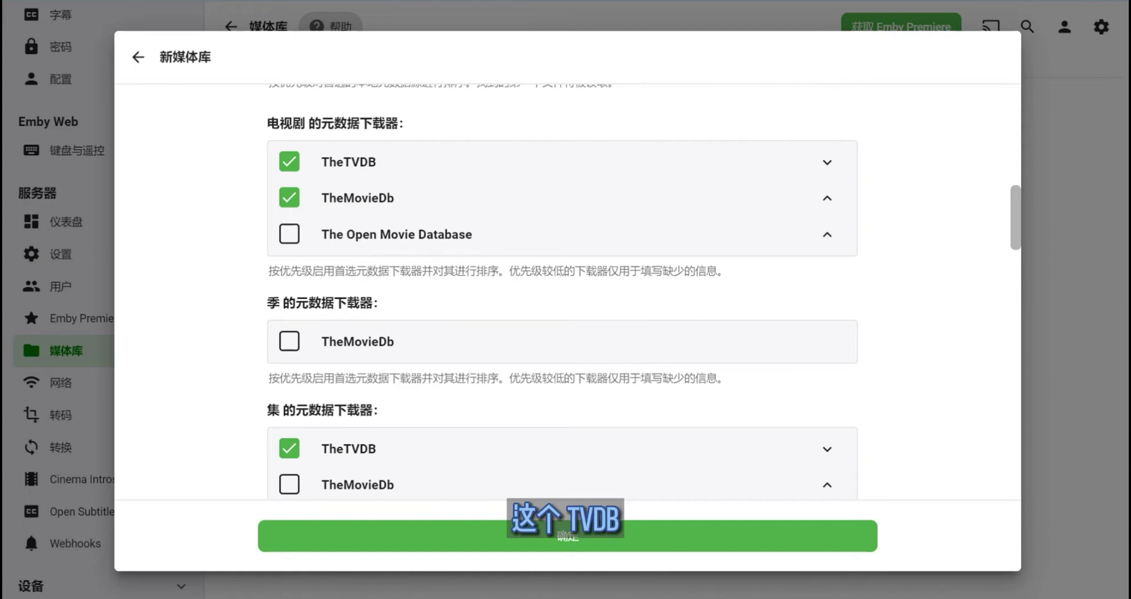
{"action": "left_click_drag", "start_coordinate": [369, 161], "coordinate": [329, 162]}
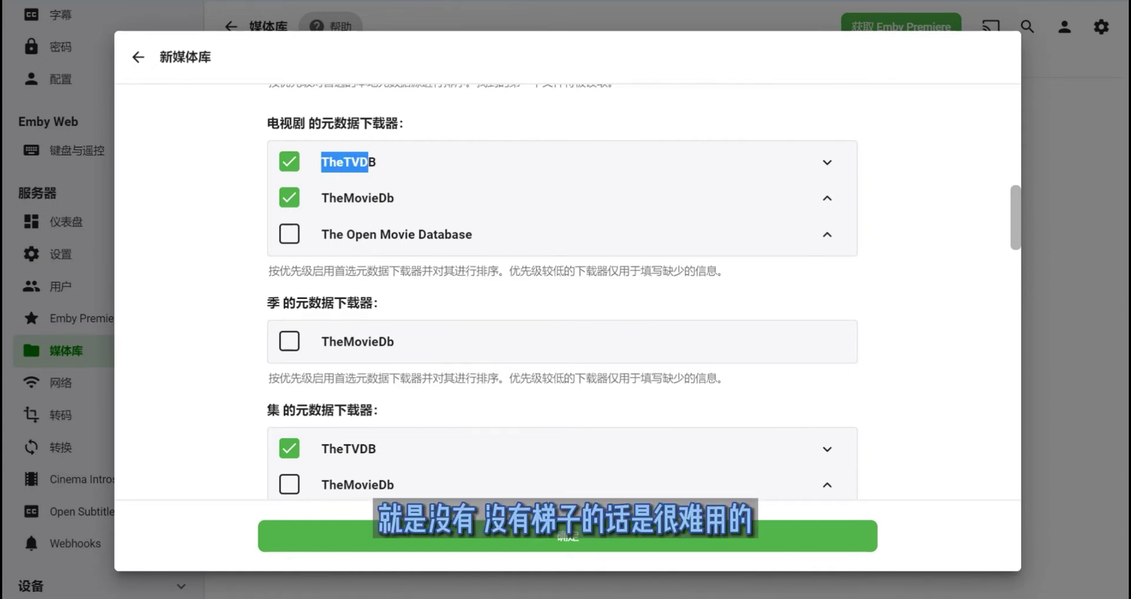
{"action": "left_click", "coordinate": [354, 161]}
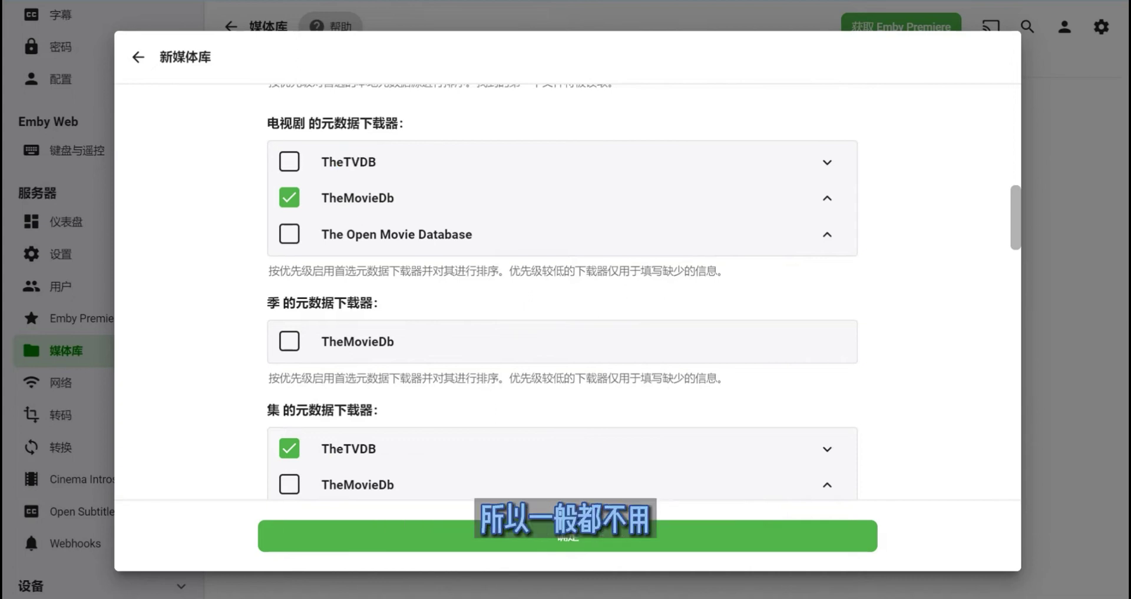
- Check the series metadata downloader section, confirming TheMovieDb is the only one enabled
{"action": "scroll", "coordinate": [563, 292], "scroll_direction": "down", "scroll_amount": 2}
{"action": "scroll", "coordinate": [562, 292], "scroll_direction": "up", "scroll_amount": 2}
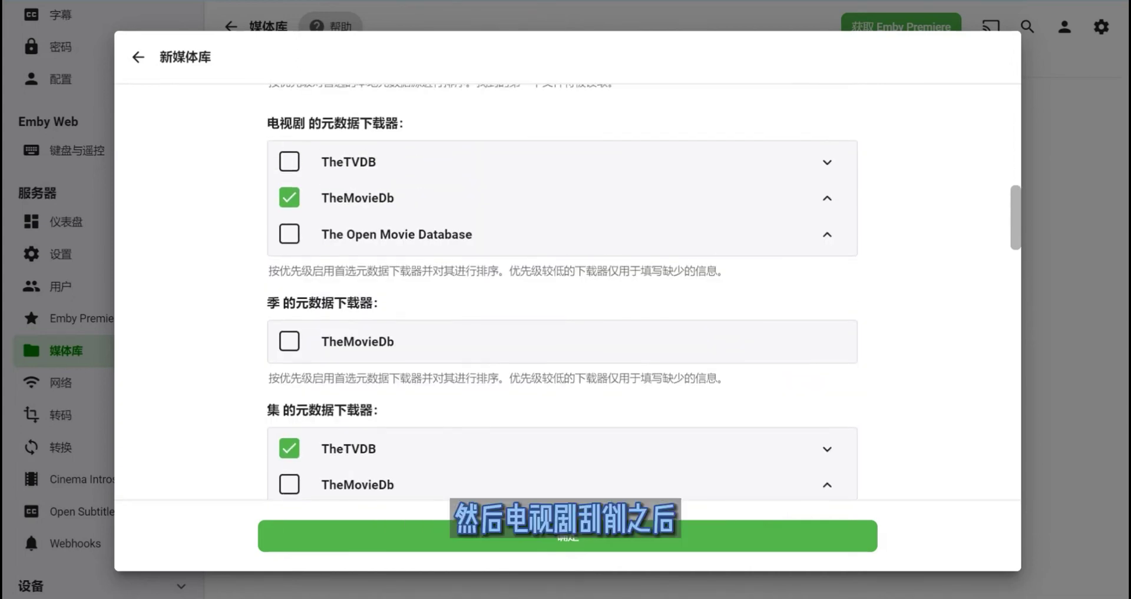
{"action": "left_click_drag", "start_coordinate": [410, 123], "coordinate": [267, 123]}
{"action": "scroll", "coordinate": [563, 291], "scroll_direction": "down", "scroll_amount": 4}
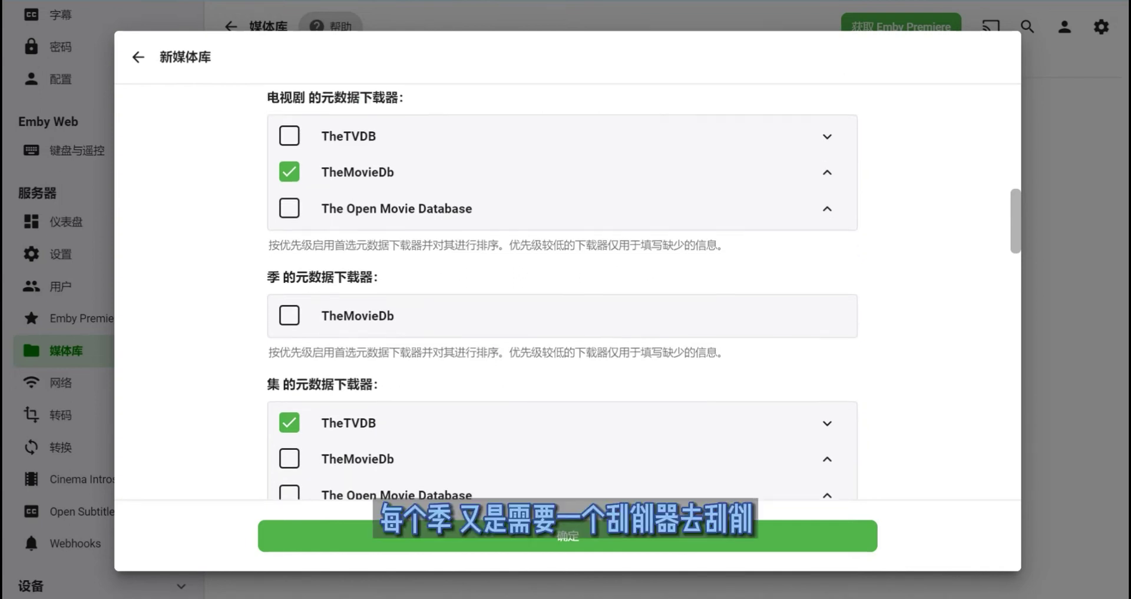
{"action": "scroll", "coordinate": [563, 292], "scroll_direction": "up", "scroll_amount": 2}
{"action": "left_click_drag", "start_coordinate": [267, 226], "coordinate": [372, 227]}
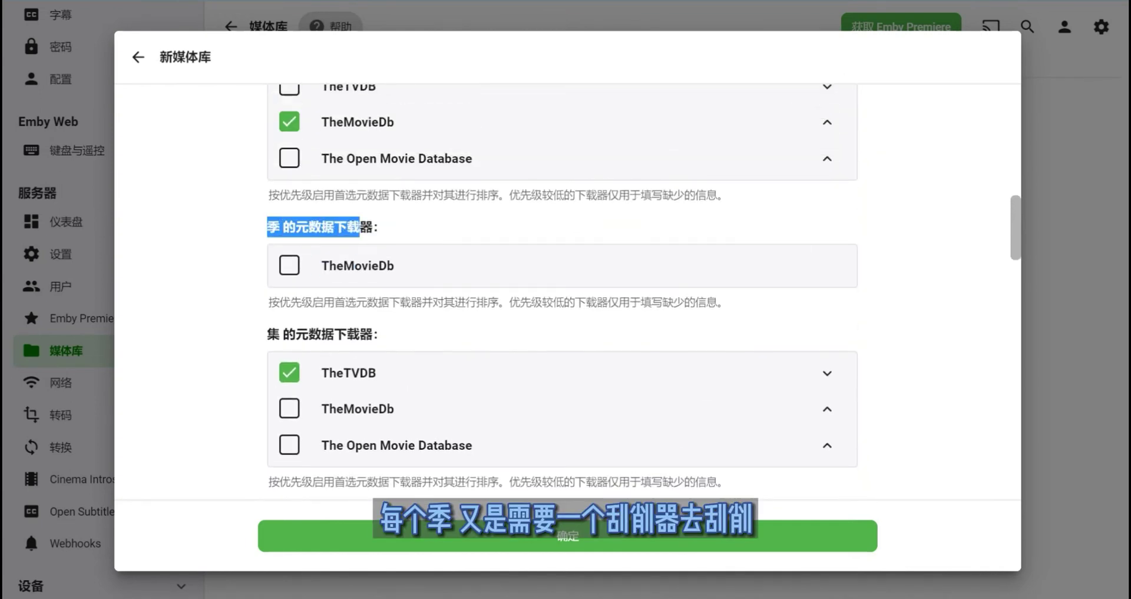
{"action": "left_click", "coordinate": [371, 227]}
- Scroll through the remaining series settings, including the auto-merge series option, then back up
{"action": "scroll", "coordinate": [563, 292], "scroll_direction": "down", "scroll_amount": 1}
{"action": "scroll", "coordinate": [563, 291], "scroll_direction": "down", "scroll_amount": 3}
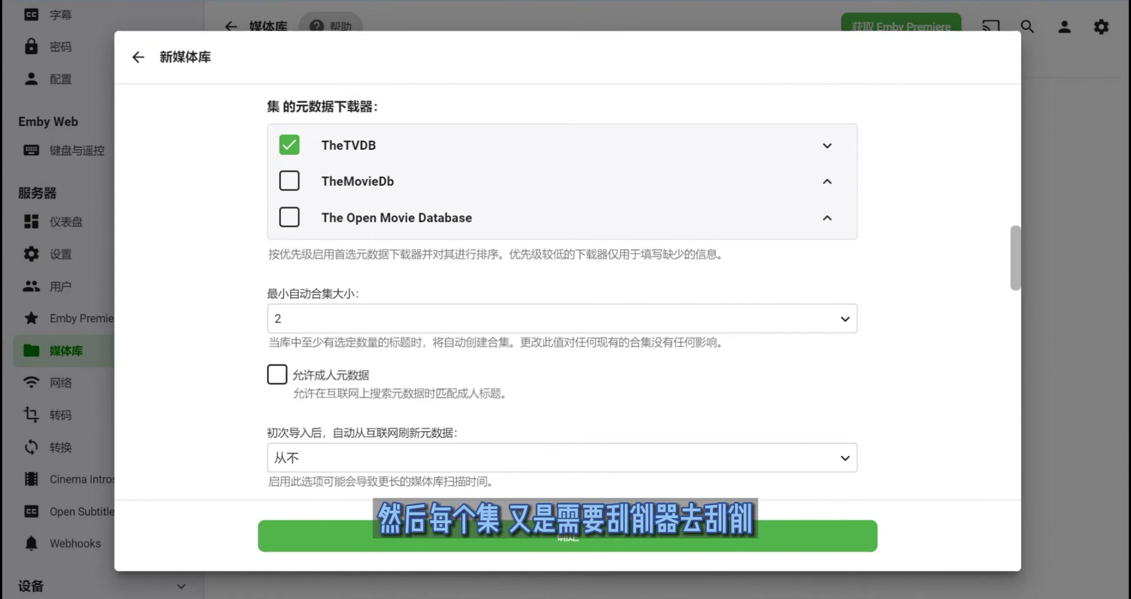
{"action": "scroll", "coordinate": [562, 292], "scroll_direction": "down", "scroll_amount": 8}
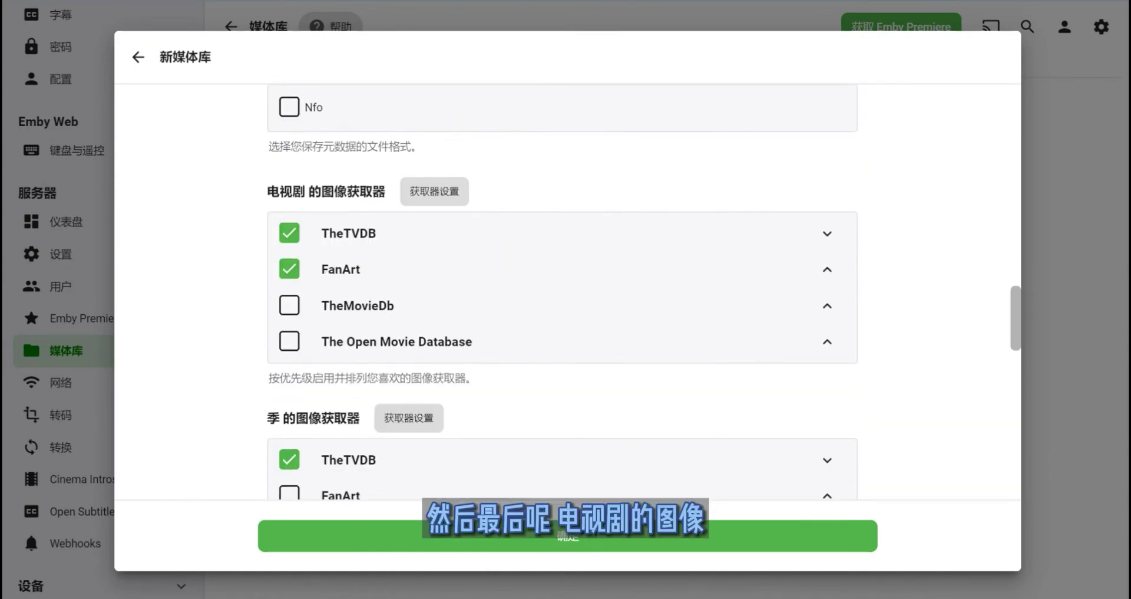
{"action": "left_click_drag", "start_coordinate": [359, 191], "coordinate": [292, 191]}
{"action": "scroll", "coordinate": [563, 292], "scroll_direction": "down", "scroll_amount": 4}
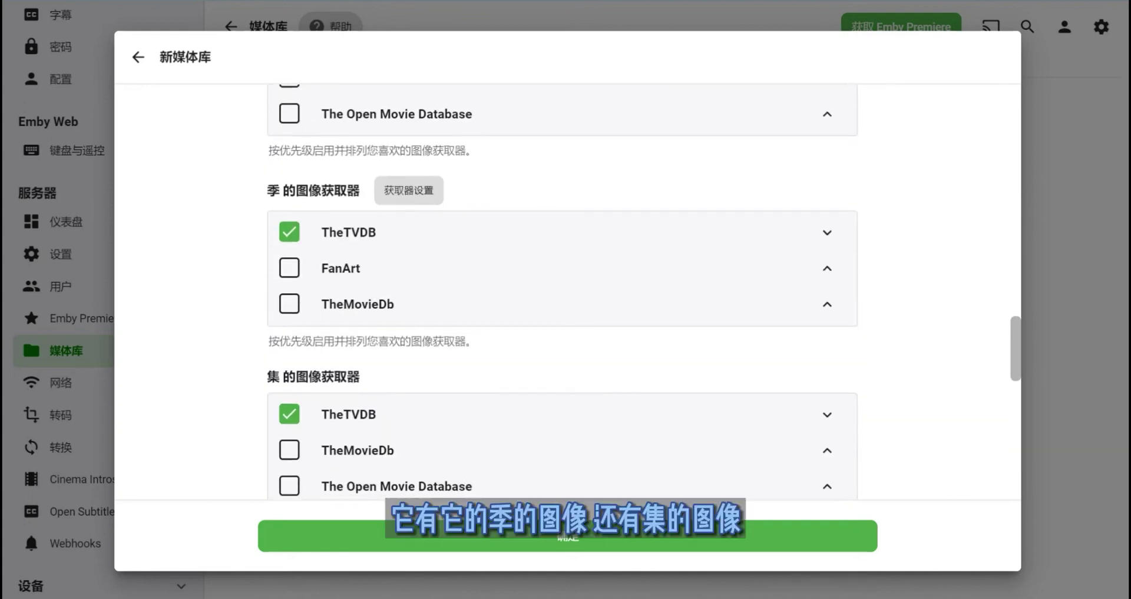
{"action": "scroll", "coordinate": [562, 292], "scroll_direction": "down", "scroll_amount": 3}
{"action": "left_click_drag", "start_coordinate": [335, 221], "coordinate": [295, 221]}
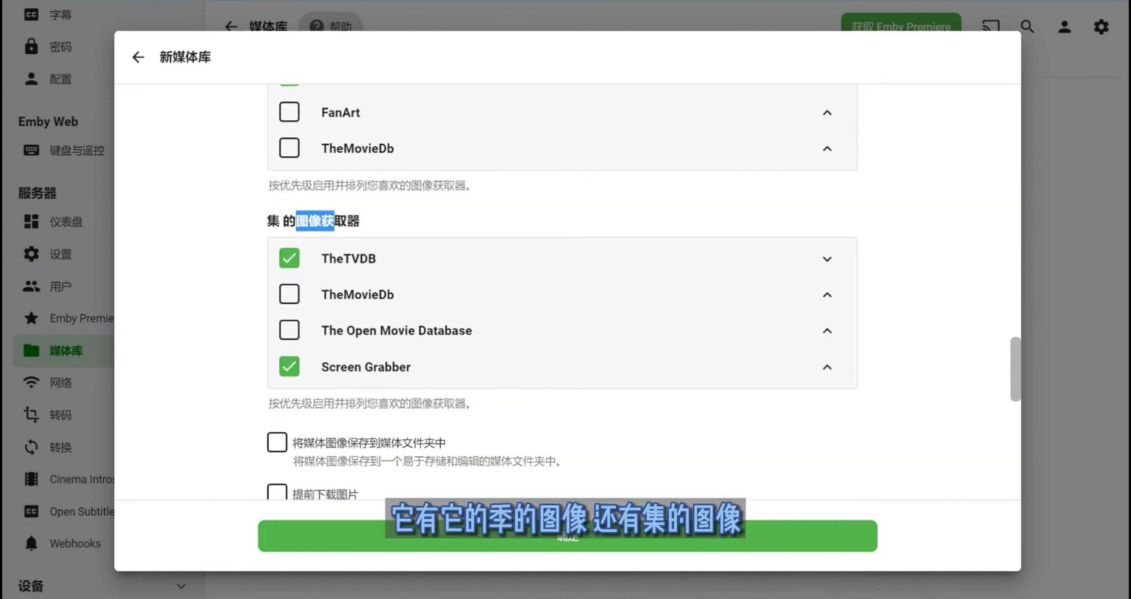
{"action": "scroll", "coordinate": [562, 292], "scroll_direction": "down", "scroll_amount": 4}
{"action": "scroll", "coordinate": [563, 291], "scroll_direction": "down", "scroll_amount": 3}
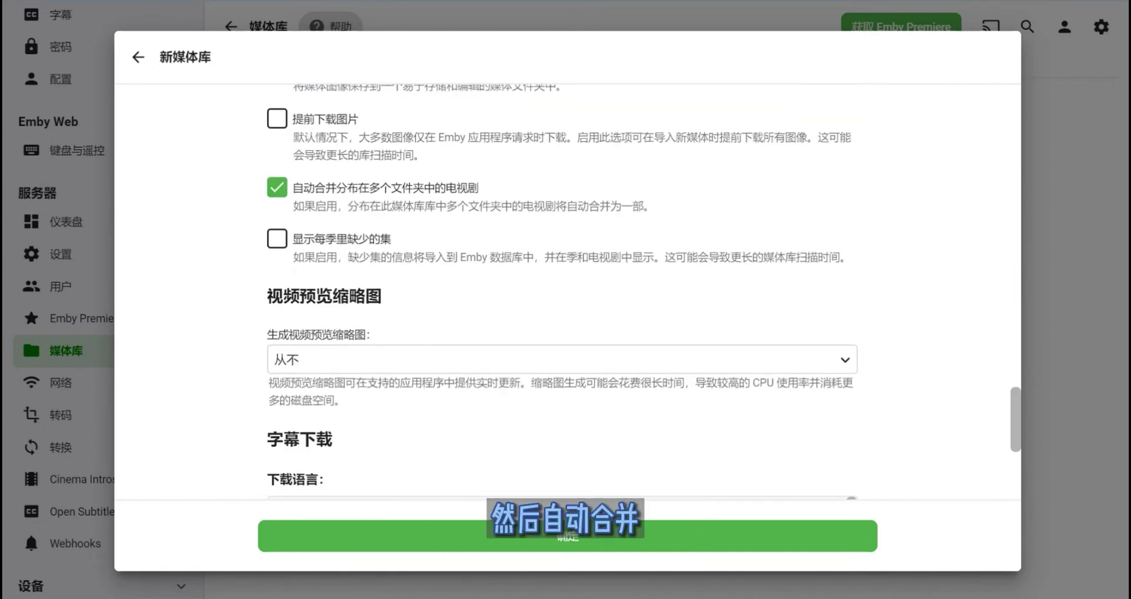
{"action": "mouse_move", "coordinate": [336, 188]}
{"action": "left_mouse_down"}
{"action": "mouse_move", "coordinate": [467, 187]}
{"action": "mouse_move", "coordinate": [357, 187]}
{"action": "left_mouse_up"}
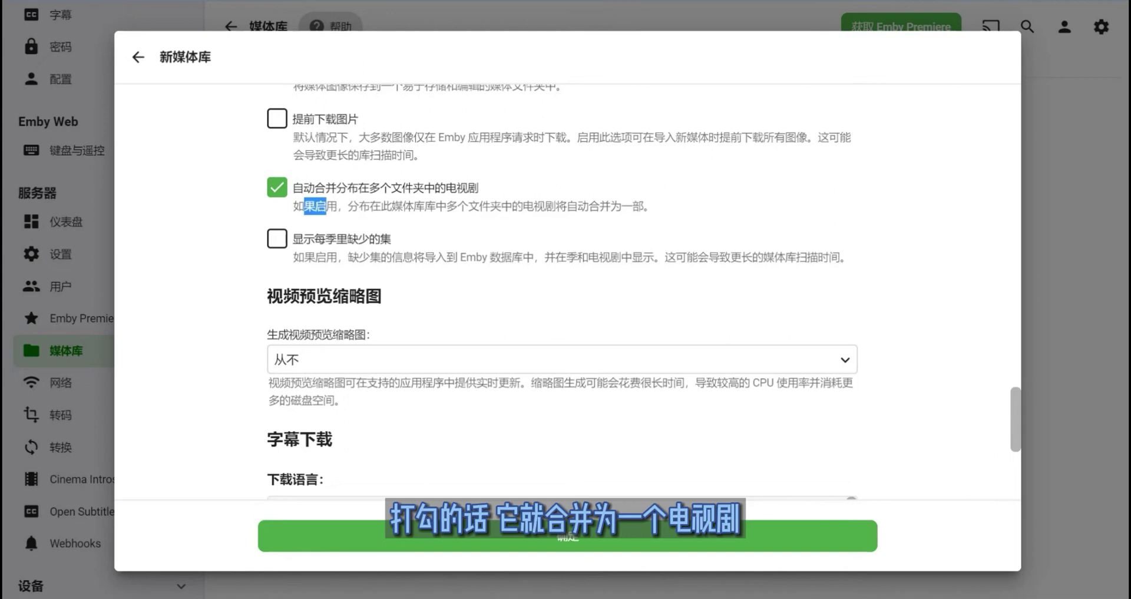
{"action": "scroll", "coordinate": [563, 295], "scroll_direction": "down", "scroll_amount": 10}
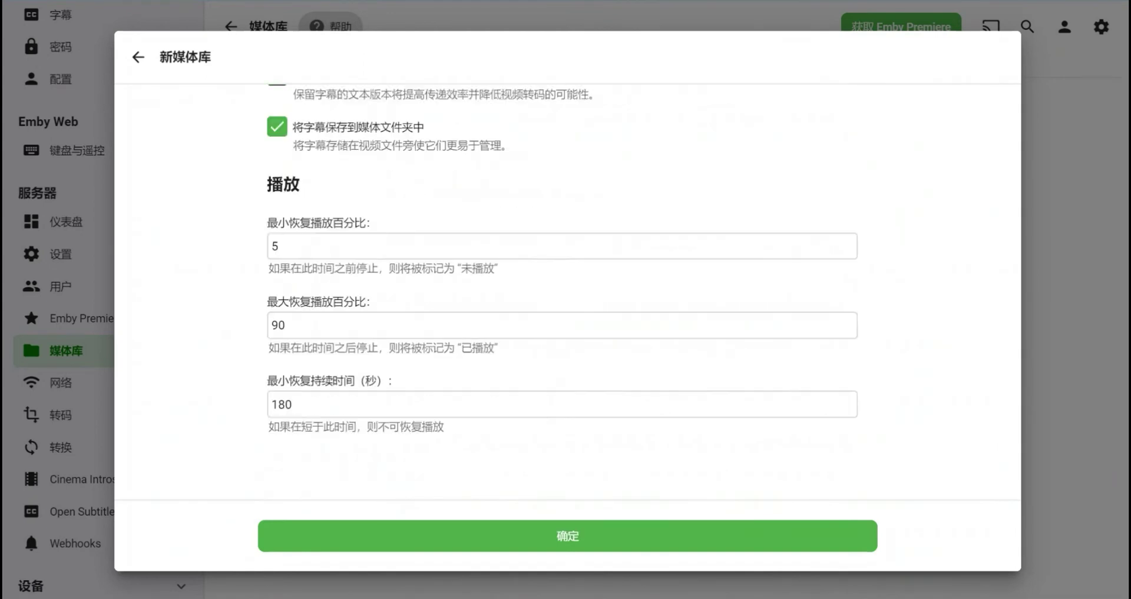
{"action": "scroll", "coordinate": [563, 294], "scroll_direction": "up", "scroll_amount": 8}
{"action": "scroll", "coordinate": [563, 295], "scroll_direction": "up", "scroll_amount": 15}
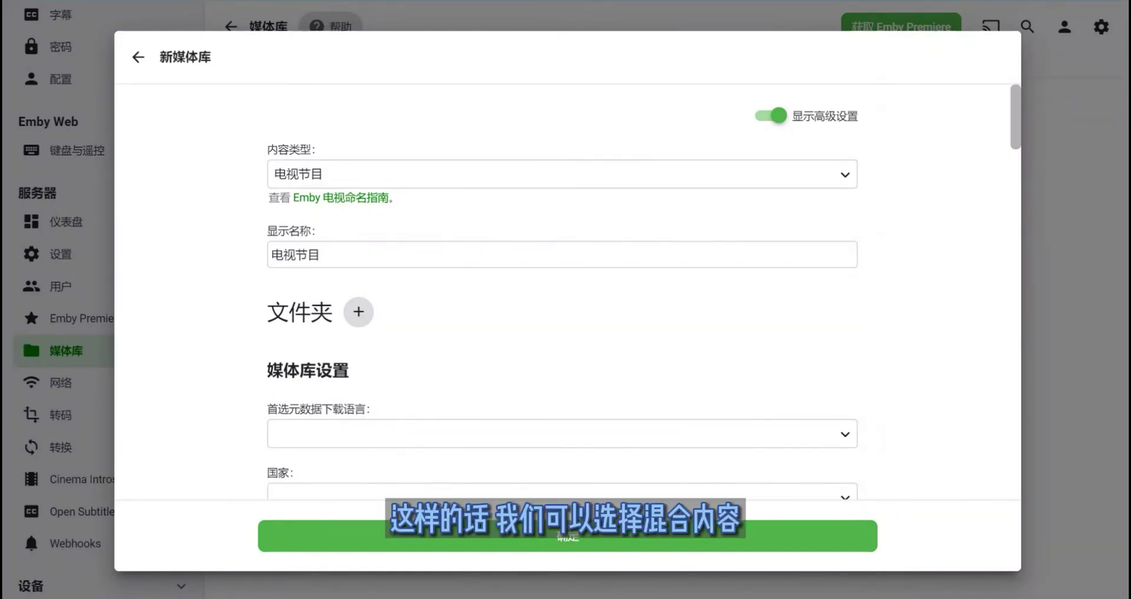
- Change the new library's content type to 混合内容 and look over its settings
{"action": "left_click", "coordinate": [562, 174]}
{"action": "key", "text": "Return"}
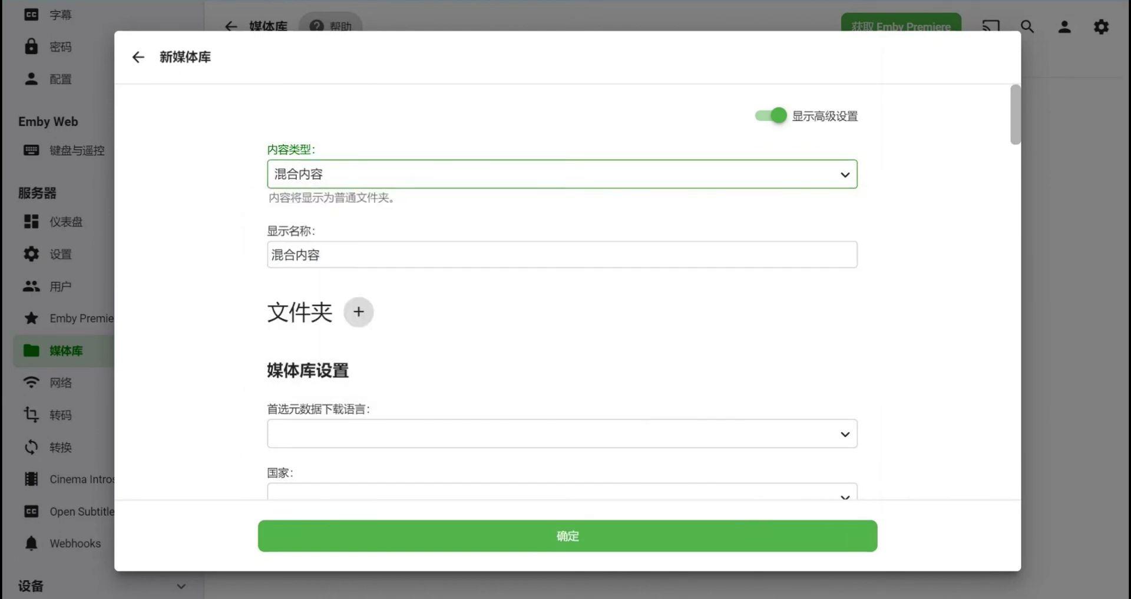
{"action": "scroll", "coordinate": [563, 294], "scroll_direction": "down", "scroll_amount": 15}
{"action": "scroll", "coordinate": [563, 295], "scroll_direction": "down", "scroll_amount": 10}
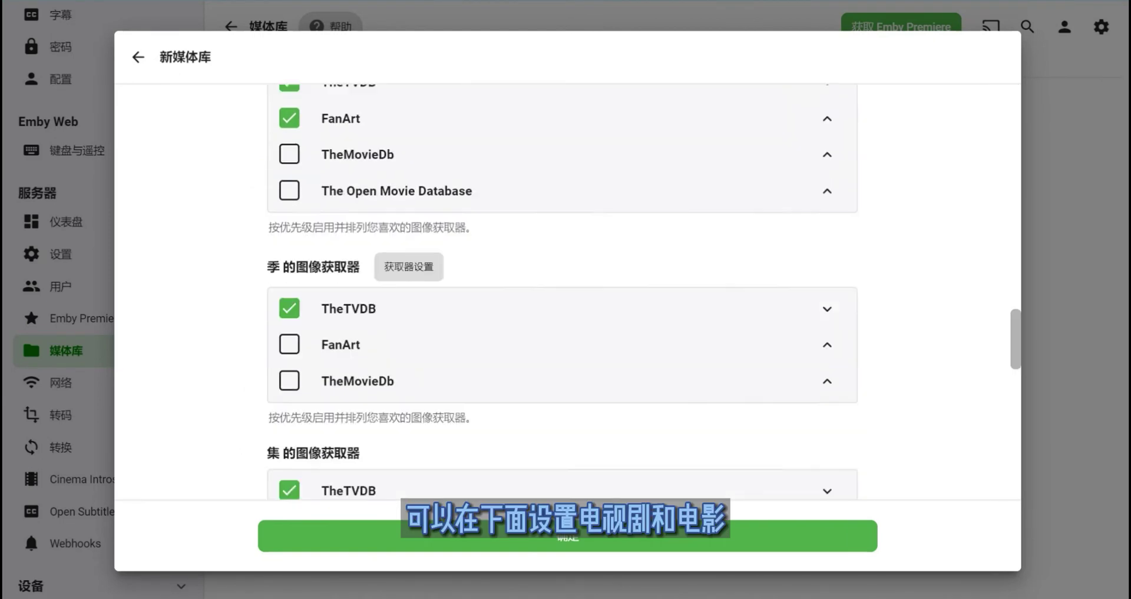
{"action": "scroll", "coordinate": [562, 295], "scroll_direction": "up", "scroll_amount": 20}
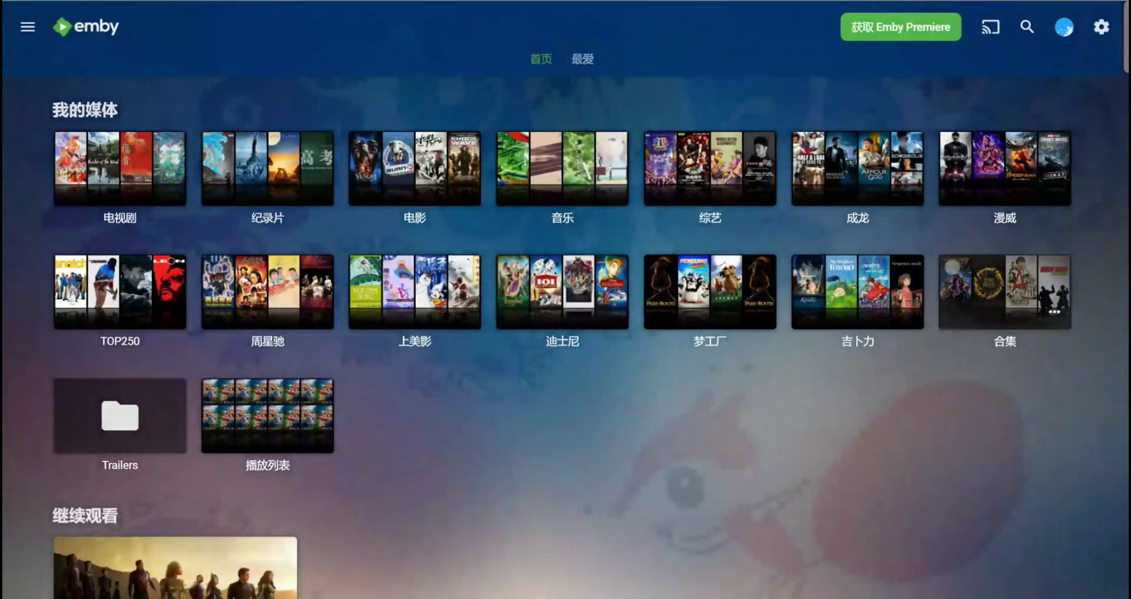
- Browse the 纪录片 library under its 节目 view, then its 电影 view
{"action": "left_click", "coordinate": [267, 168]}
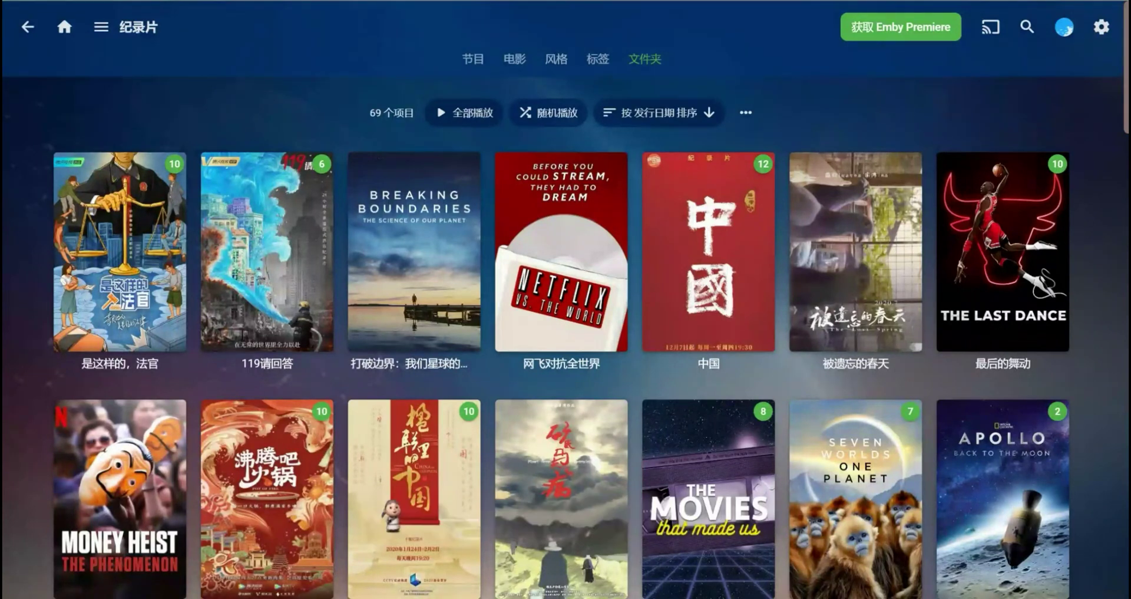
{"action": "left_click", "coordinate": [473, 58]}
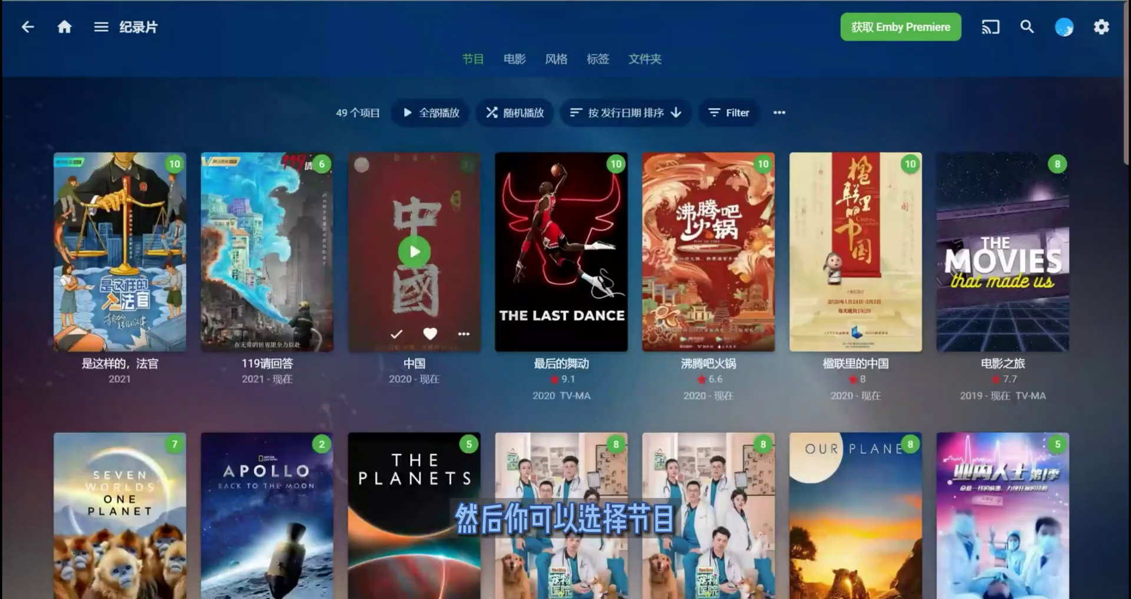
{"action": "scroll", "coordinate": [561, 254], "scroll_direction": "down", "scroll_amount": 3}
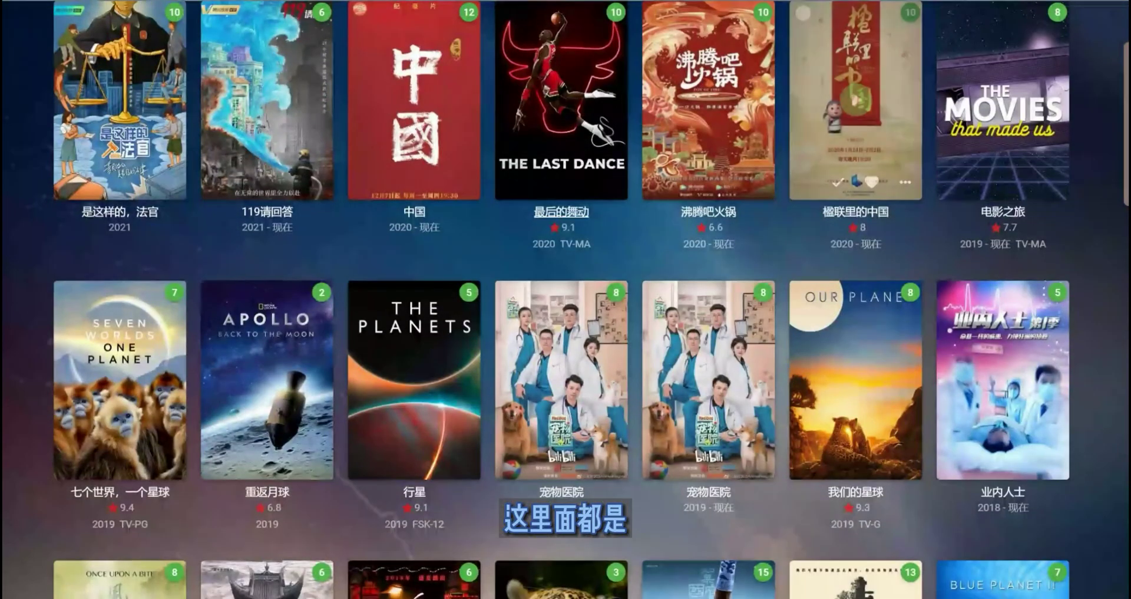
{"action": "scroll", "coordinate": [414, 118], "scroll_direction": "down", "scroll_amount": 1}
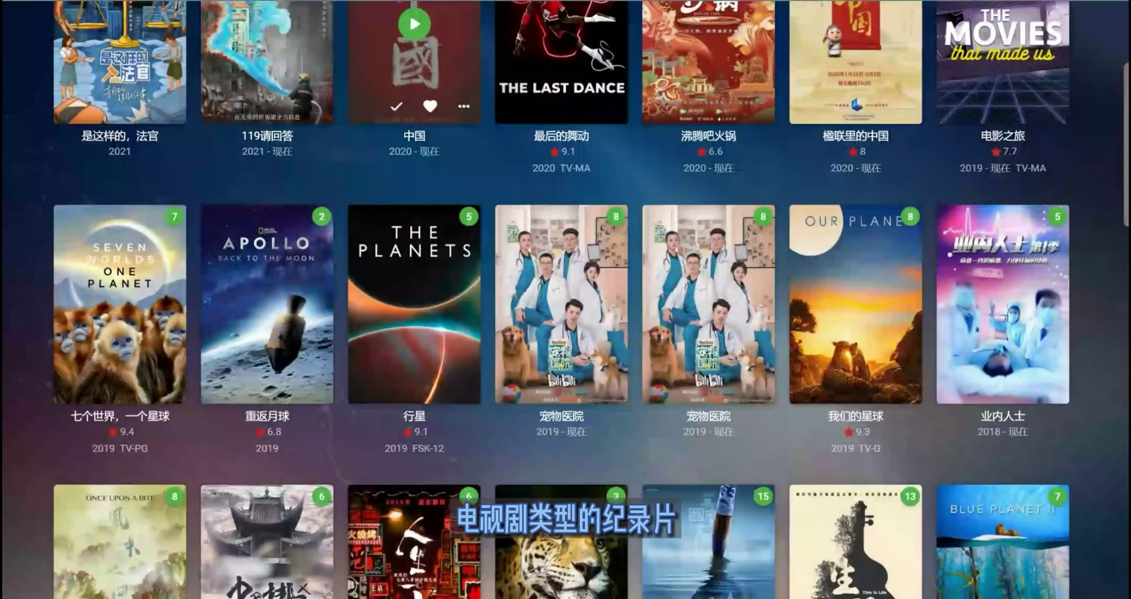
{"action": "scroll", "coordinate": [415, 88], "scroll_direction": "up", "scroll_amount": 3}
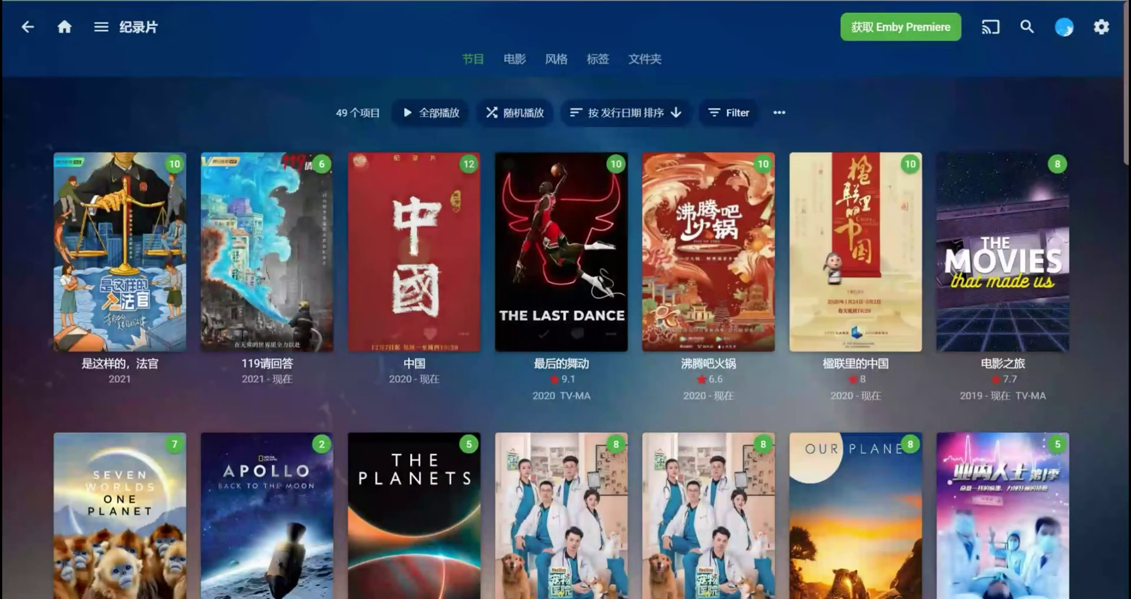
{"action": "left_click", "coordinate": [515, 58]}
{"action": "scroll", "coordinate": [414, 236], "scroll_direction": "down", "scroll_amount": 1}
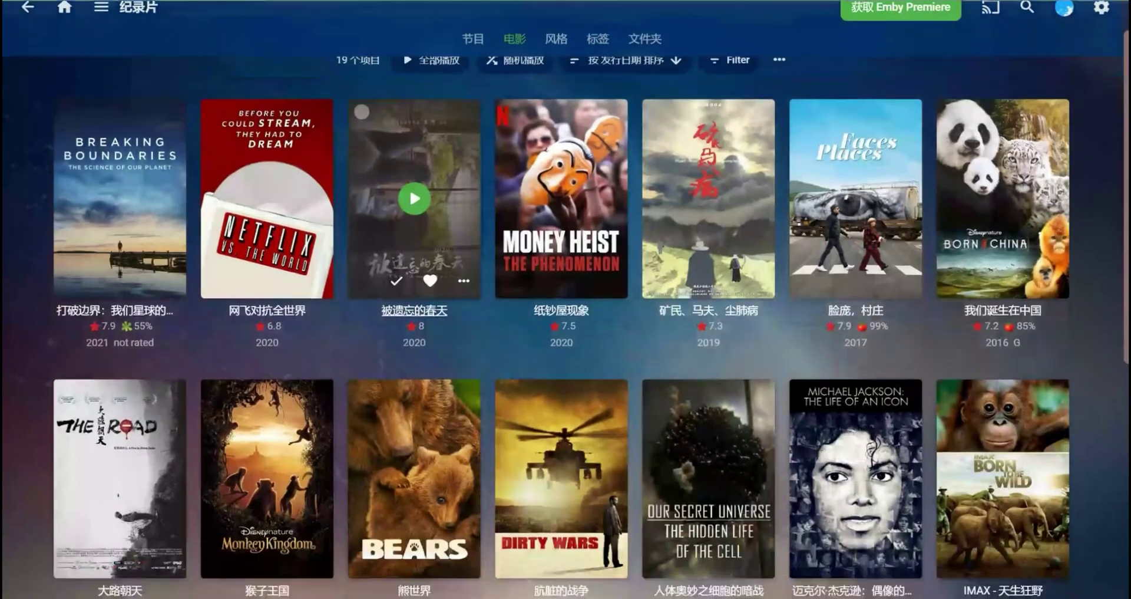
{"action": "scroll", "coordinate": [713, 295], "scroll_direction": "down", "scroll_amount": 2}
{"action": "scroll", "coordinate": [713, 295], "scroll_direction": "down", "scroll_amount": 5}
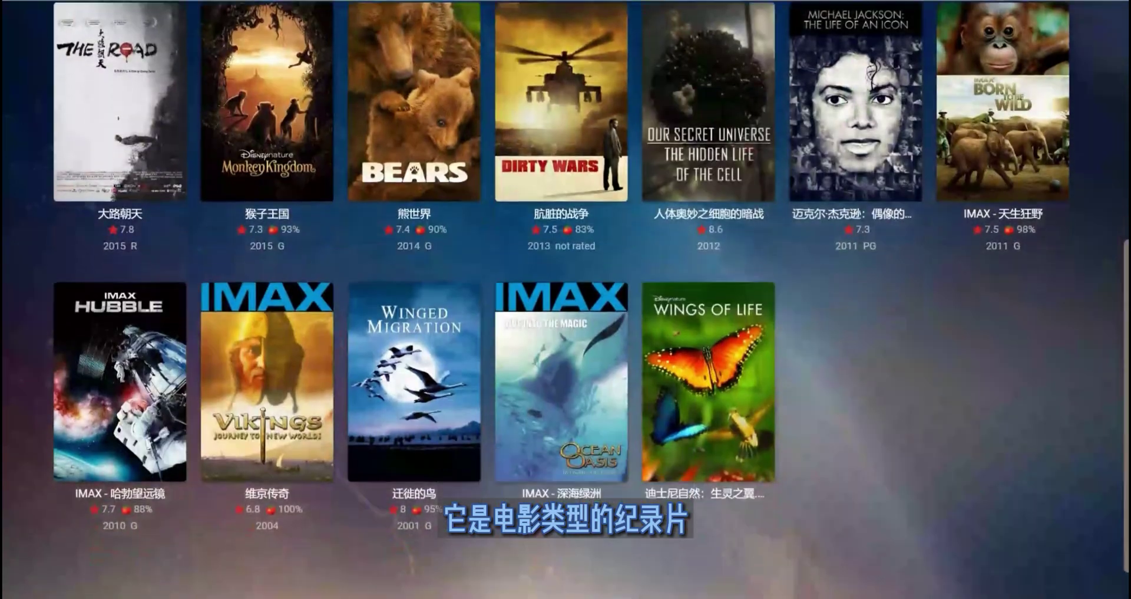
{"action": "scroll", "coordinate": [565, 295], "scroll_direction": "up", "scroll_amount": 7}
- From the home page, browse the 上美影 library as 节目, then as 电影
{"action": "left_click", "coordinate": [63, 25]}
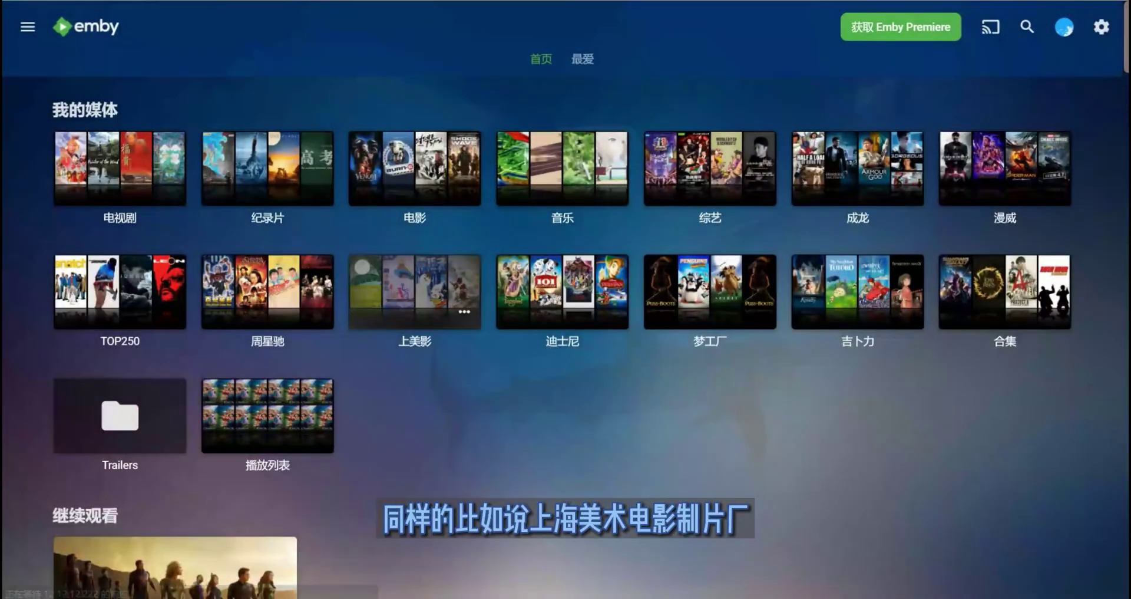
{"action": "left_click", "coordinate": [414, 288]}
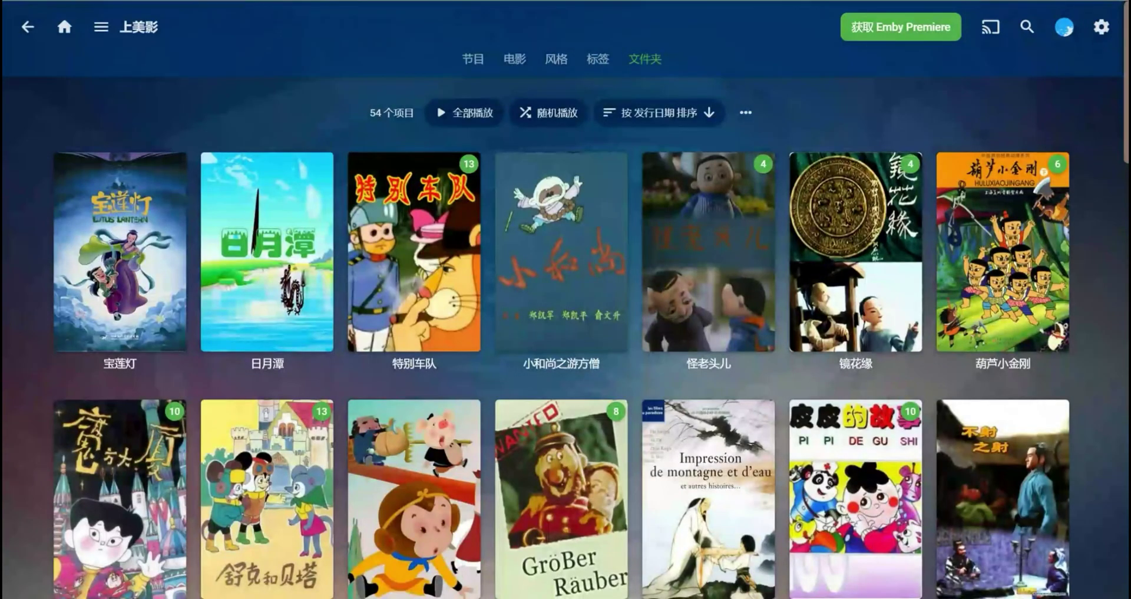
{"action": "left_click", "coordinate": [473, 59]}
{"action": "scroll", "coordinate": [856, 175], "scroll_direction": "down", "scroll_amount": 1}
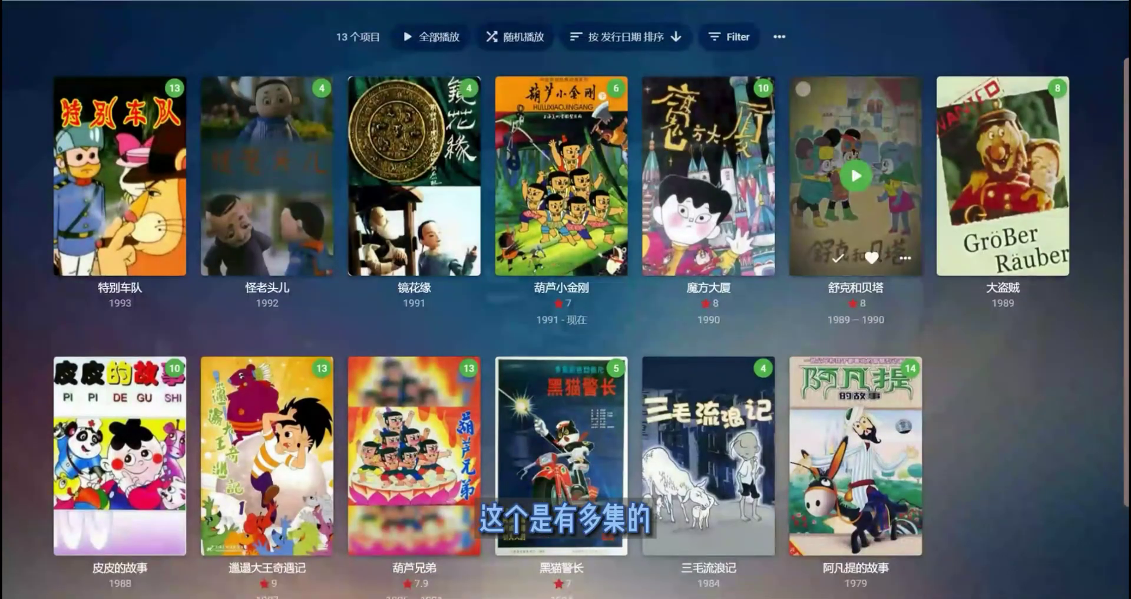
{"action": "scroll", "coordinate": [856, 175], "scroll_direction": "up", "scroll_amount": 1}
{"action": "left_click", "coordinate": [513, 58]}
{"action": "scroll", "coordinate": [414, 228], "scroll_direction": "down", "scroll_amount": 5}
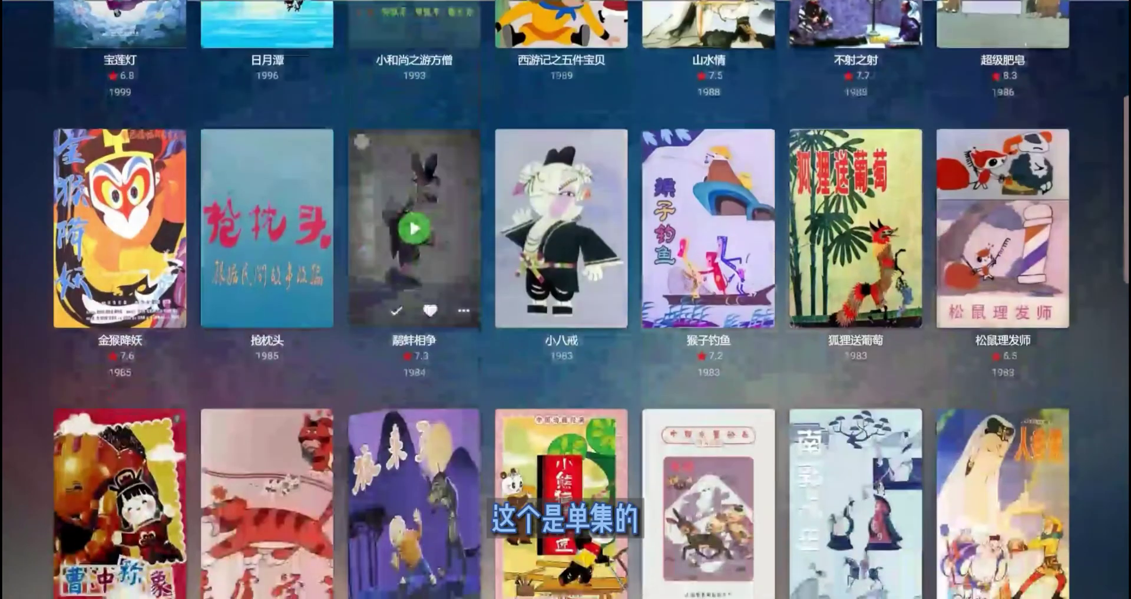
{"action": "scroll", "coordinate": [414, 228], "scroll_direction": "down", "scroll_amount": 10}
{"action": "scroll", "coordinate": [713, 262], "scroll_direction": "up", "scroll_amount": 15}
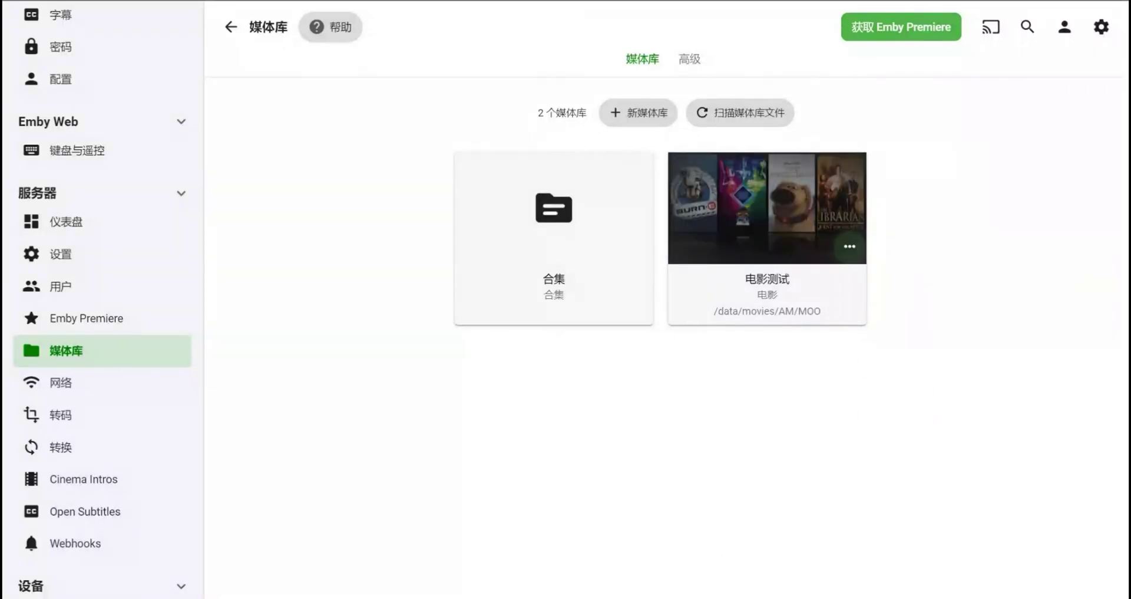
- Open and dismiss the 电影测试 library's action menu, then bring it up again
{"action": "left_click", "coordinate": [850, 246]}
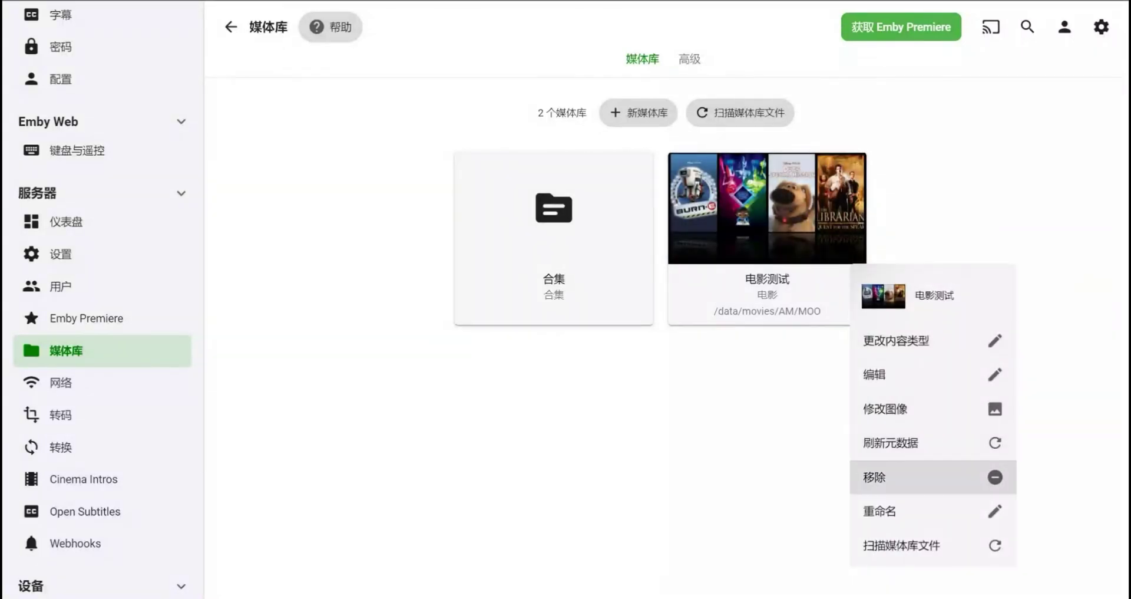
{"action": "key", "text": "Escape"}
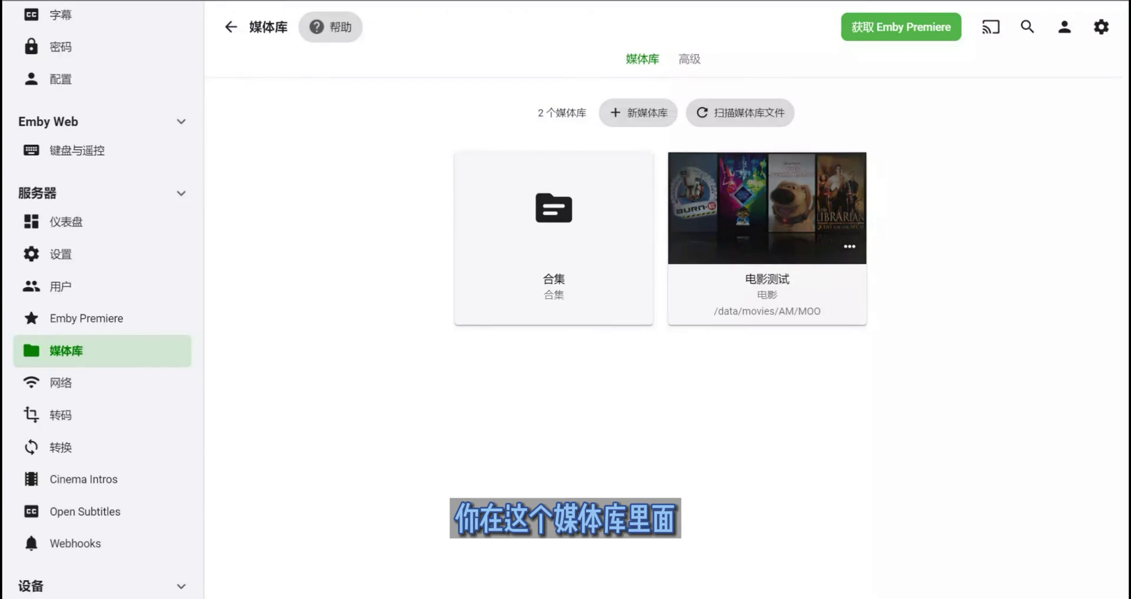
{"action": "left_click", "coordinate": [767, 207]}
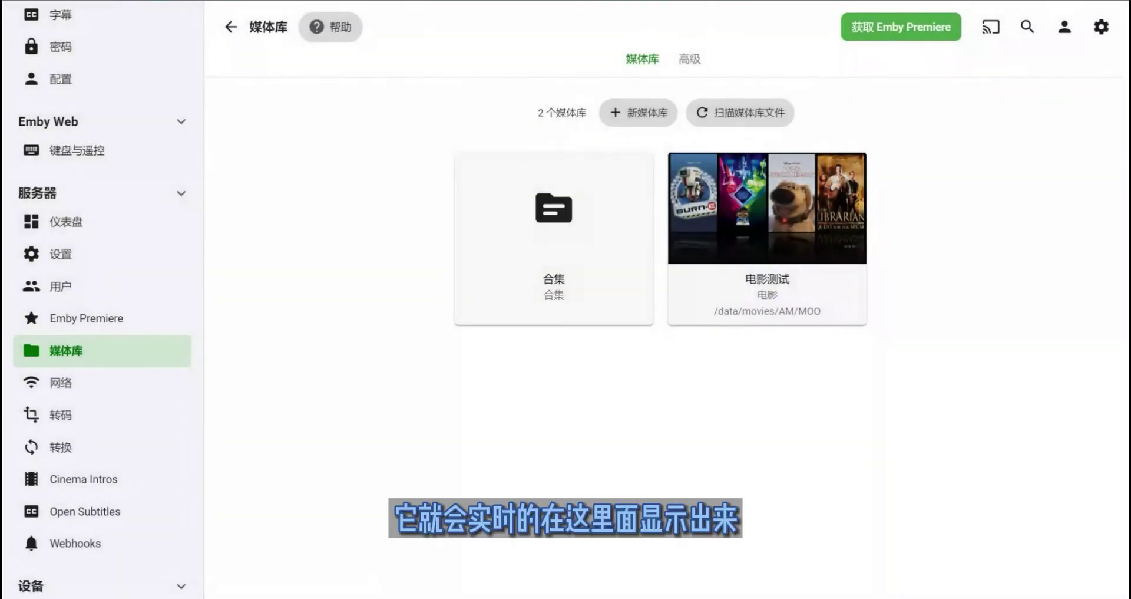
{"action": "mouse_move", "coordinate": [821, 210]}
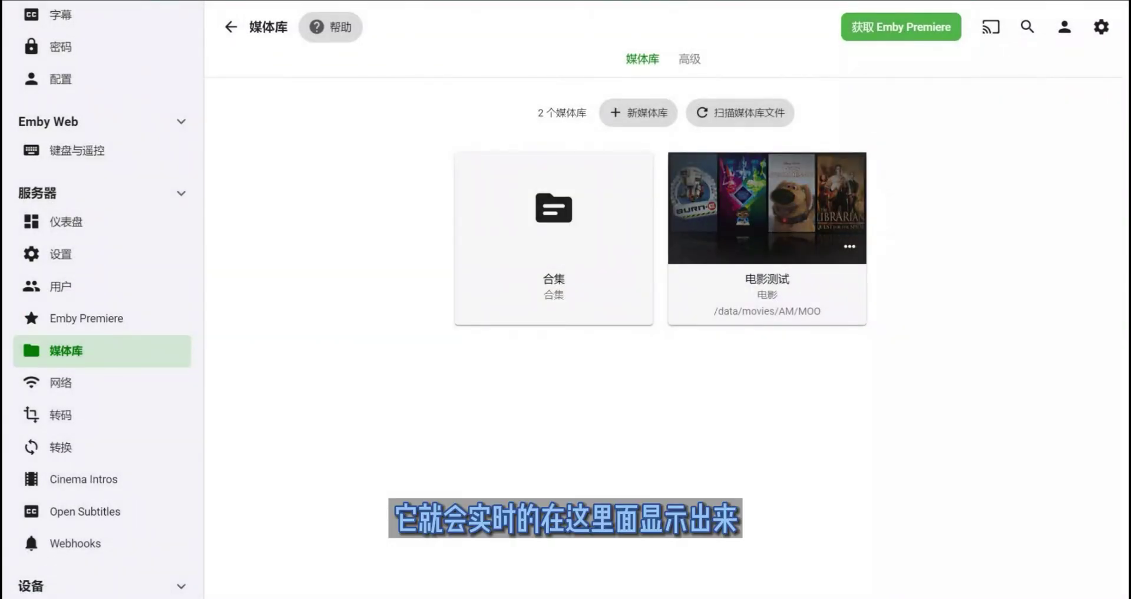
{"action": "left_click", "coordinate": [850, 245]}
- Refresh 电影测试 metadata in 搜索缺少的元数据 mode, with 替换现有图像 left unchecked
{"action": "left_click", "coordinate": [908, 444]}
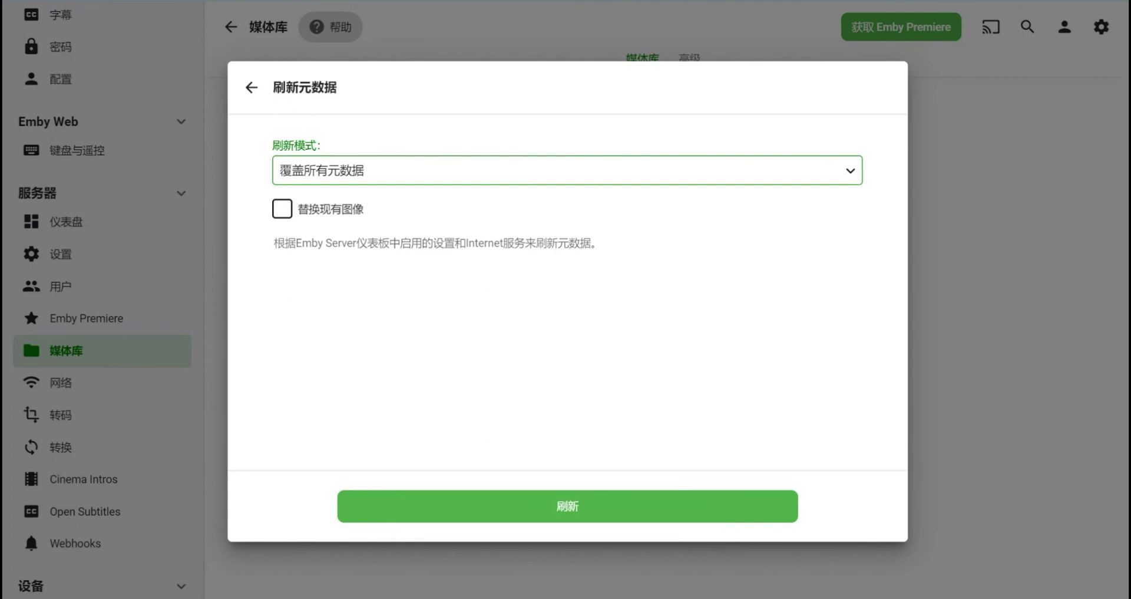
{"action": "left_click", "coordinate": [282, 209]}
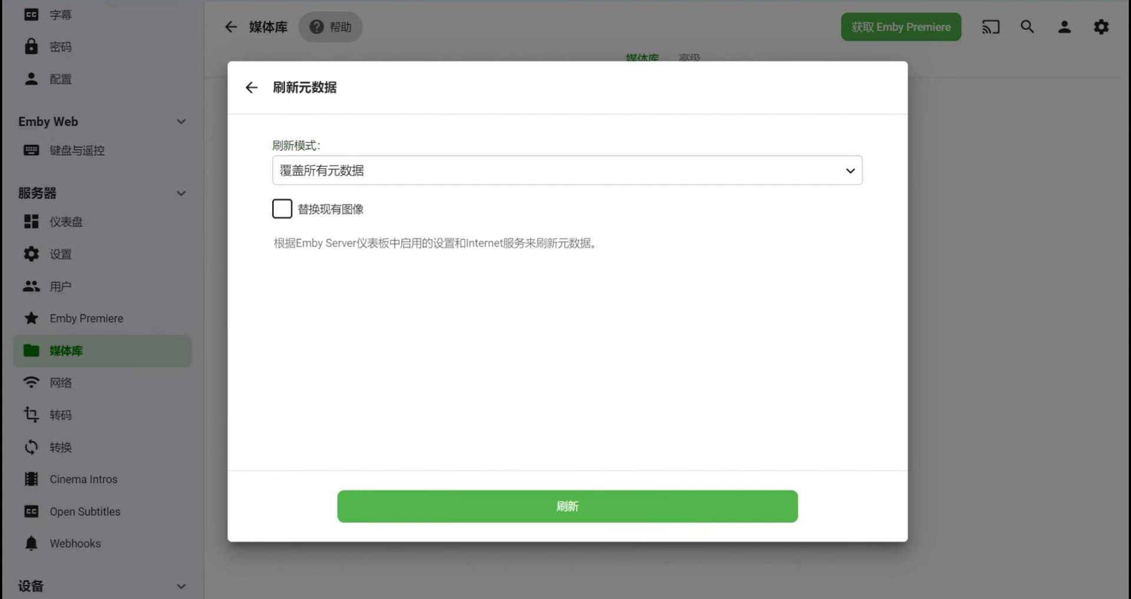
{"action": "left_click", "coordinate": [566, 170]}
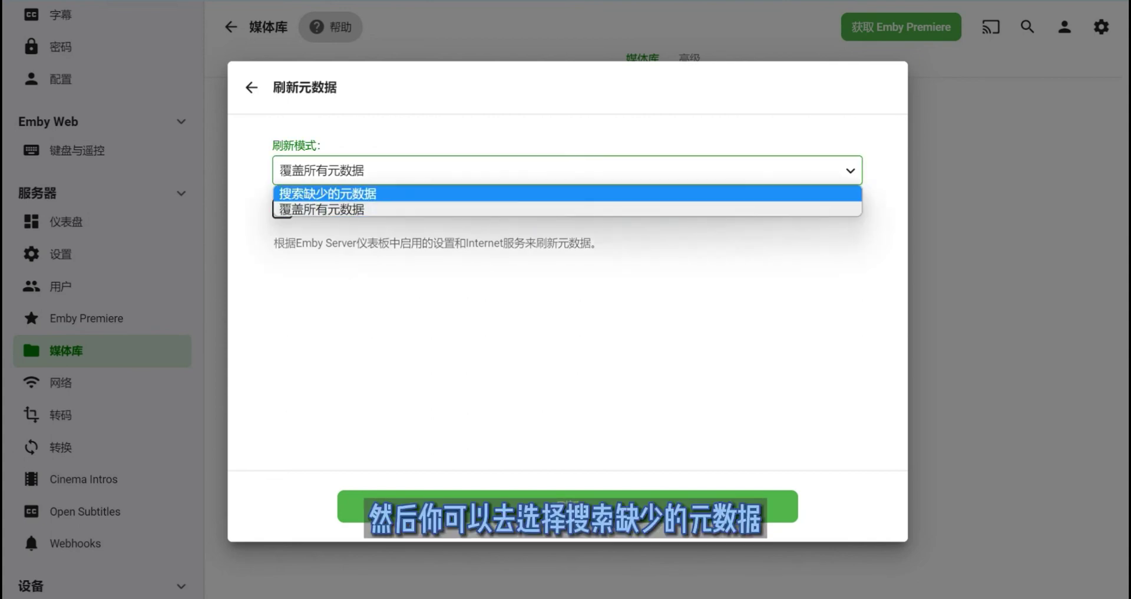
{"action": "left_click", "coordinate": [330, 190]}
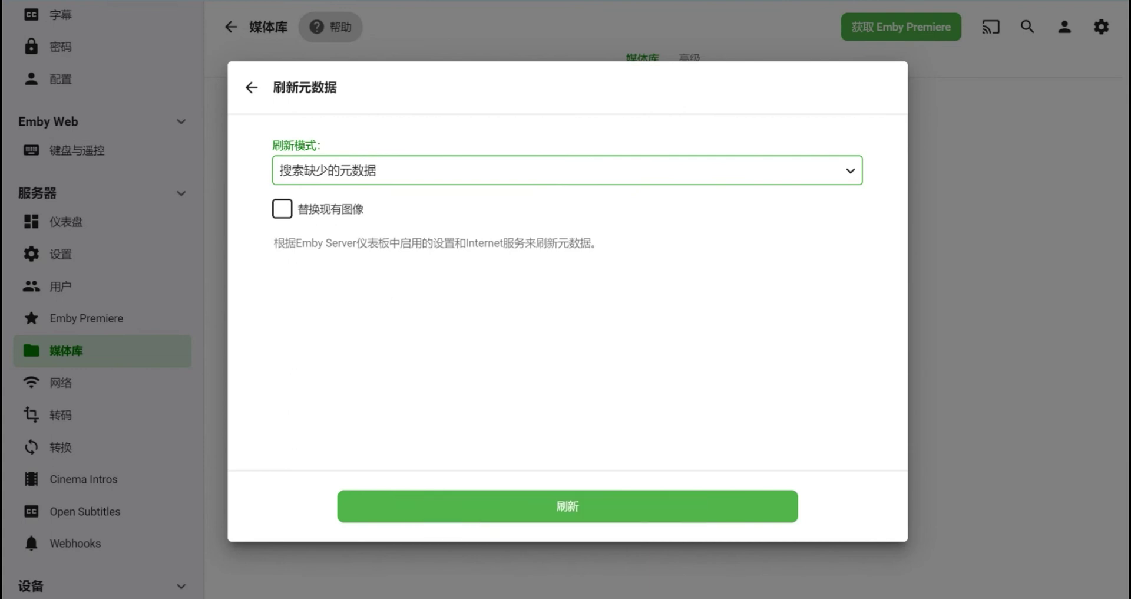
{"action": "left_click", "coordinate": [282, 209]}
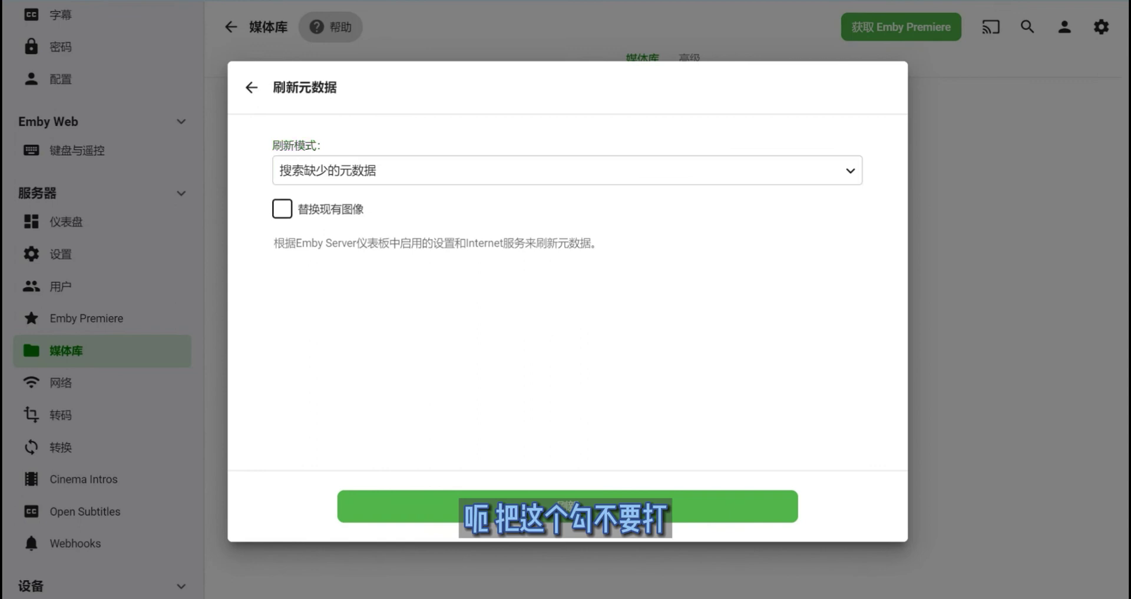
{"action": "left_click", "coordinate": [565, 170]}
{"action": "left_click", "coordinate": [327, 193]}
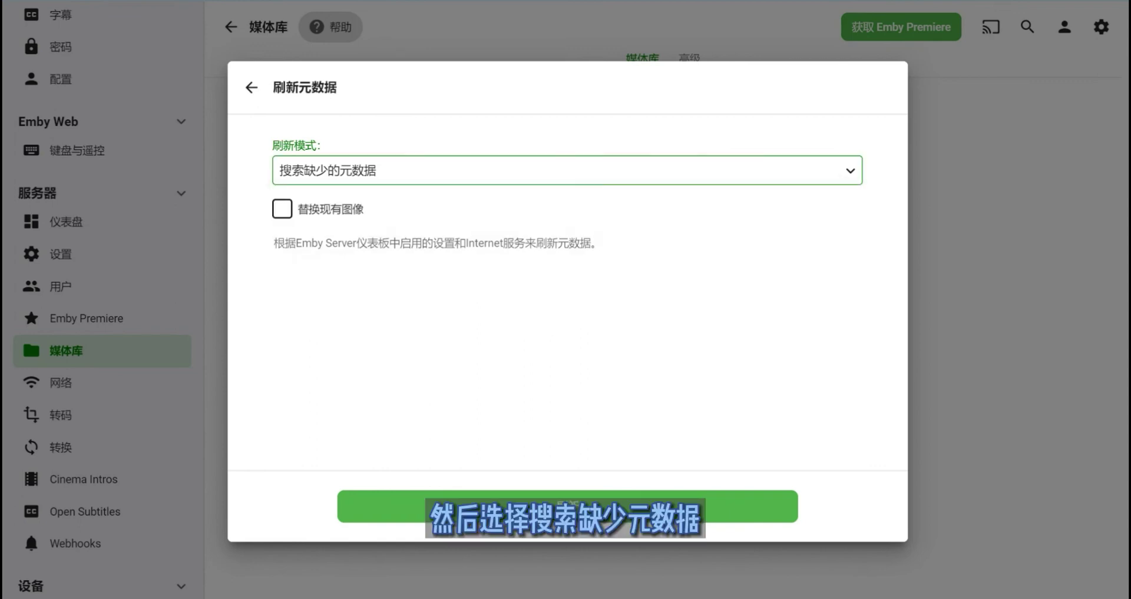
{"action": "left_click", "coordinate": [565, 171]}
{"action": "left_click", "coordinate": [327, 193]}
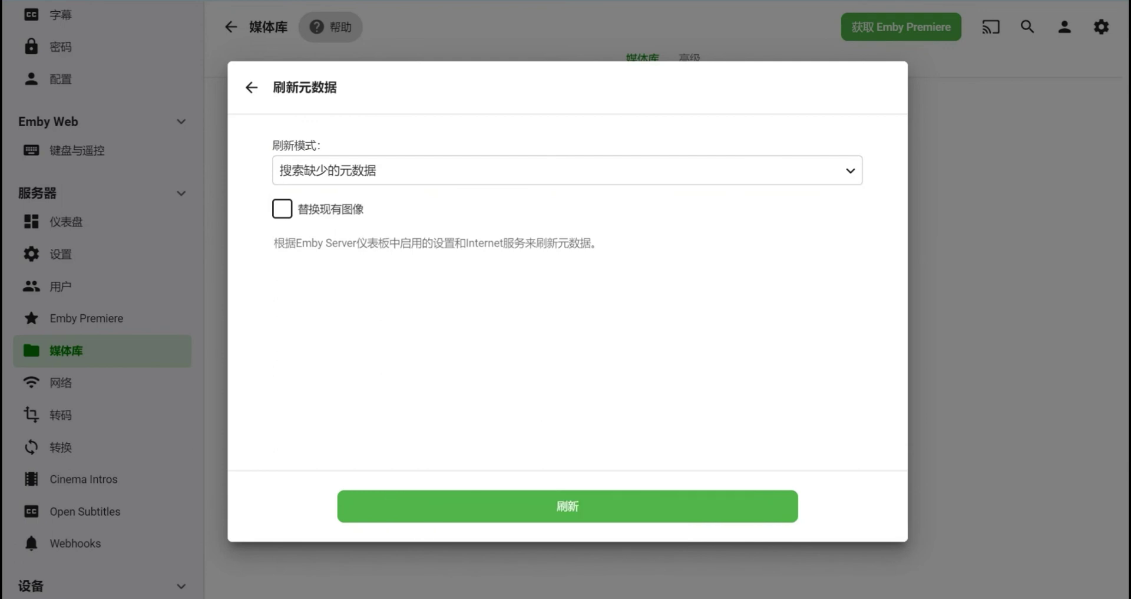
{"action": "left_click", "coordinate": [567, 506]}
- Start renaming the 电影测试 library, then cancel so it keeps its name
{"action": "left_click", "coordinate": [824, 219]}
{"action": "left_click", "coordinate": [879, 510]}
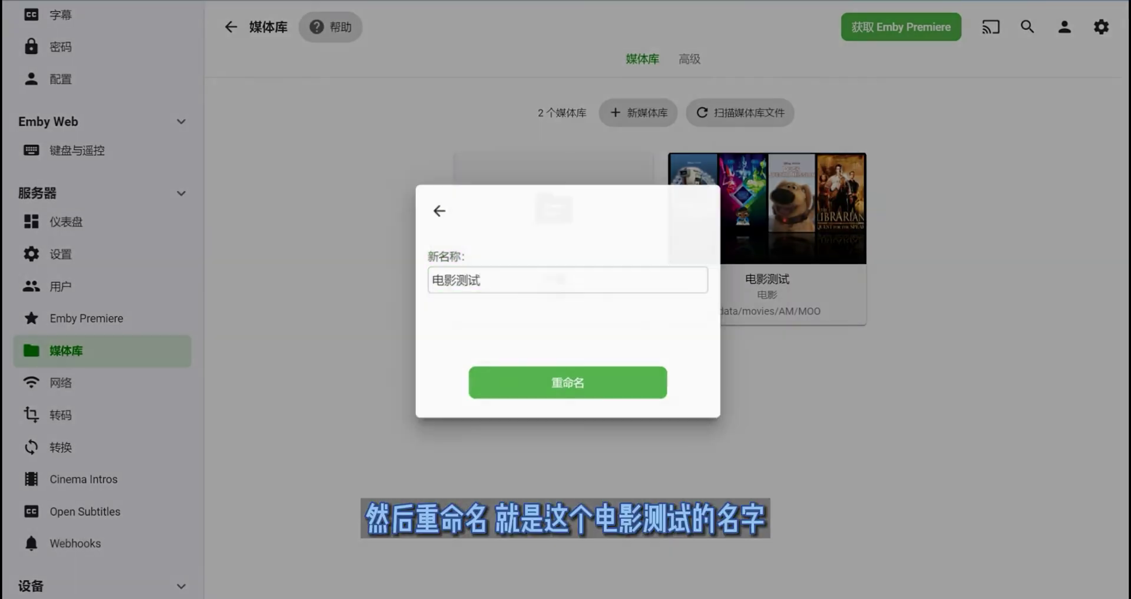
{"action": "key", "text": "Escape"}
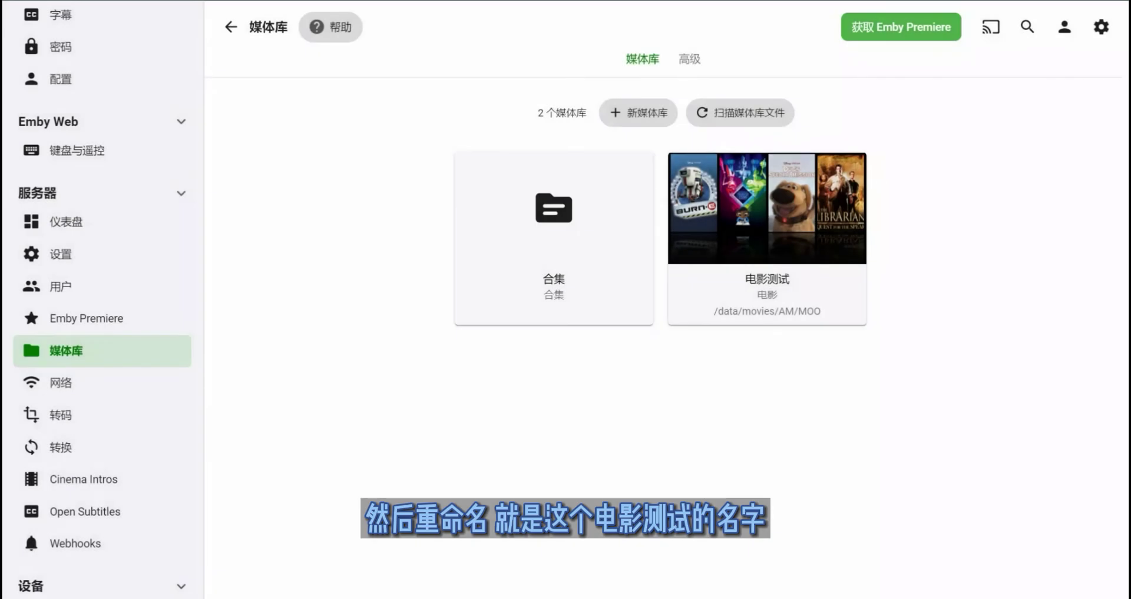
- Dismiss the library's action menu and show the 高级 advanced library settings
{"action": "left_click", "coordinate": [854, 245]}
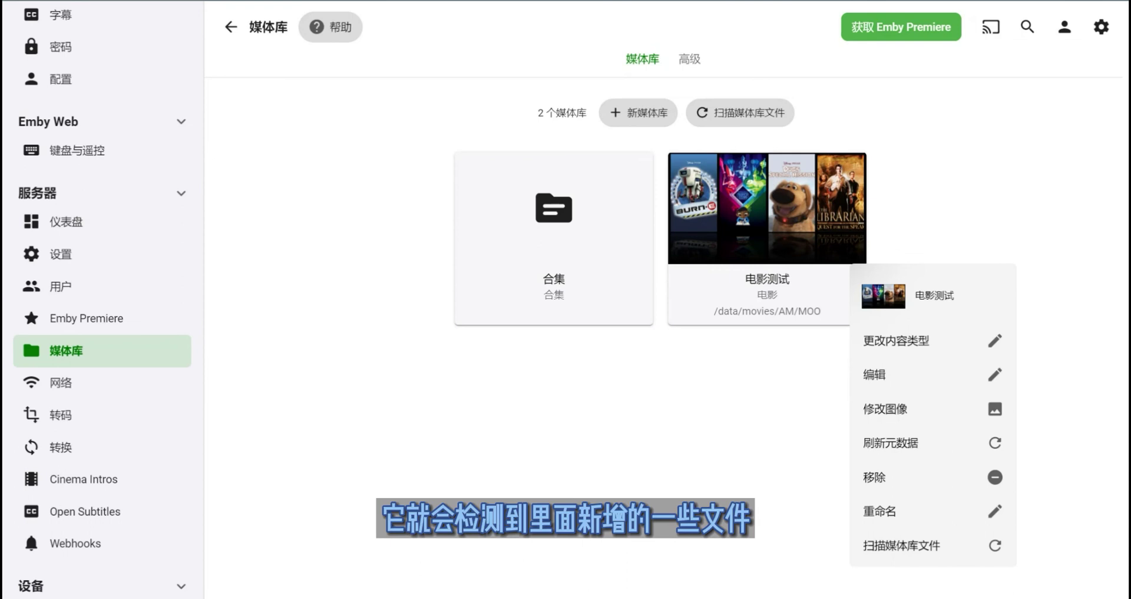
{"action": "key", "text": "Escape"}
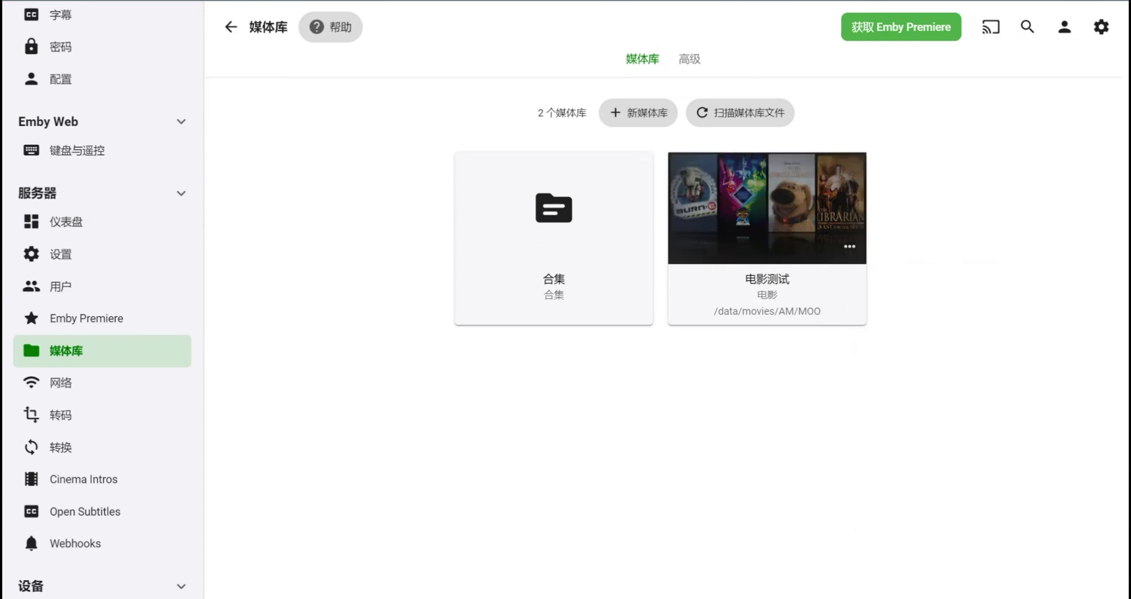
{"action": "left_click", "coordinate": [690, 59]}
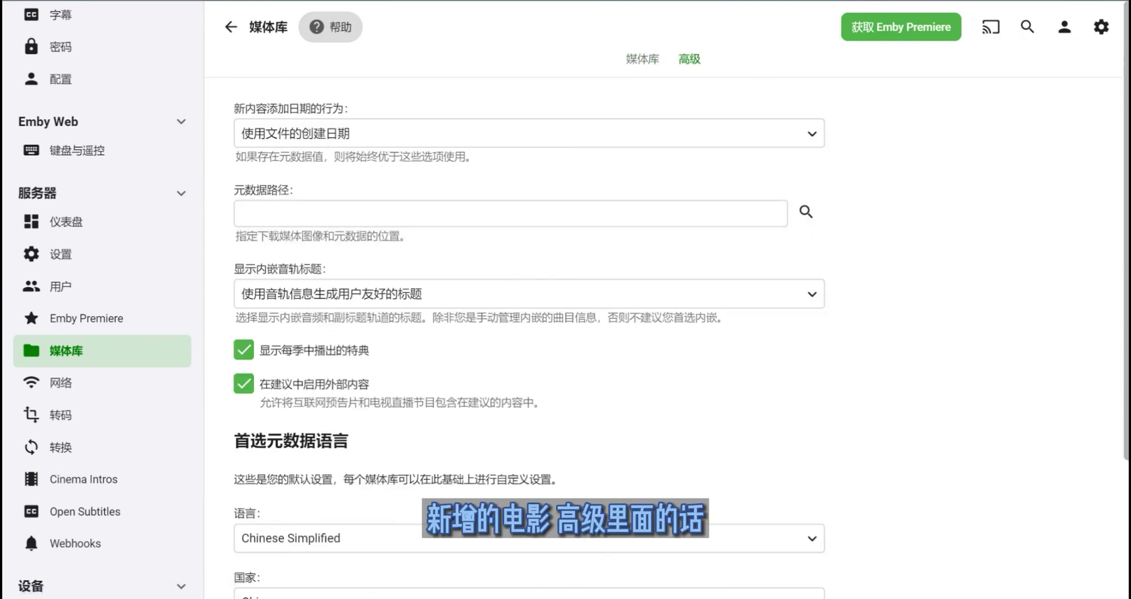
{"action": "left_click", "coordinate": [413, 214]}
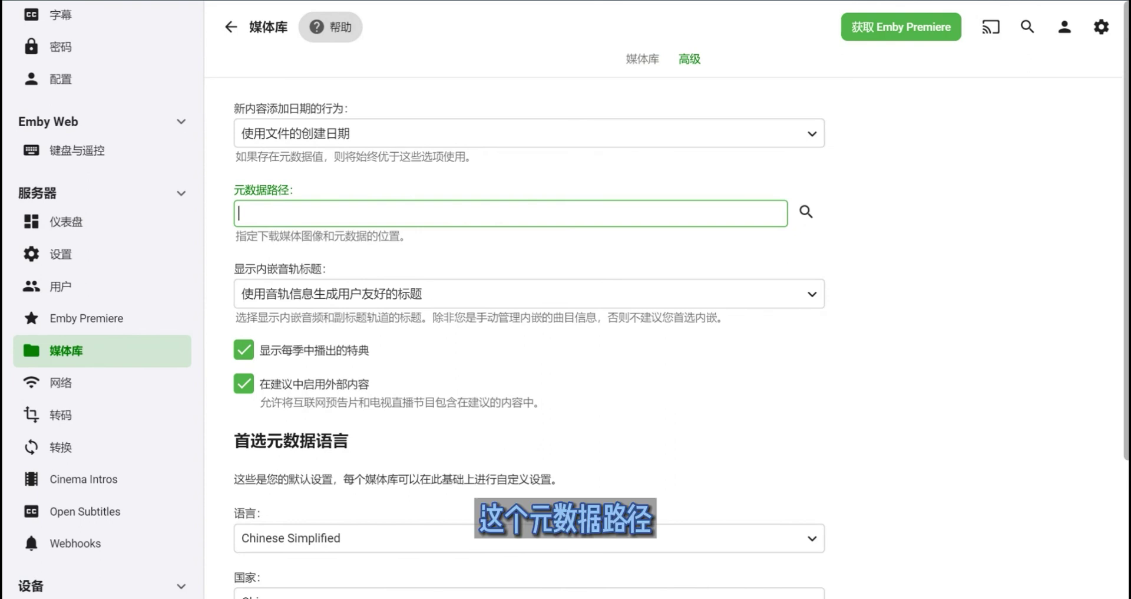
{"action": "mouse_move", "coordinate": [301, 189]}
{"action": "left_mouse_down"}
{"action": "mouse_move", "coordinate": [234, 190]}
{"action": "mouse_move", "coordinate": [292, 190]}
{"action": "left_mouse_up"}
{"action": "left_click", "coordinate": [266, 190]}
{"action": "left_click", "coordinate": [234, 190]}
{"action": "left_click", "coordinate": [292, 190]}
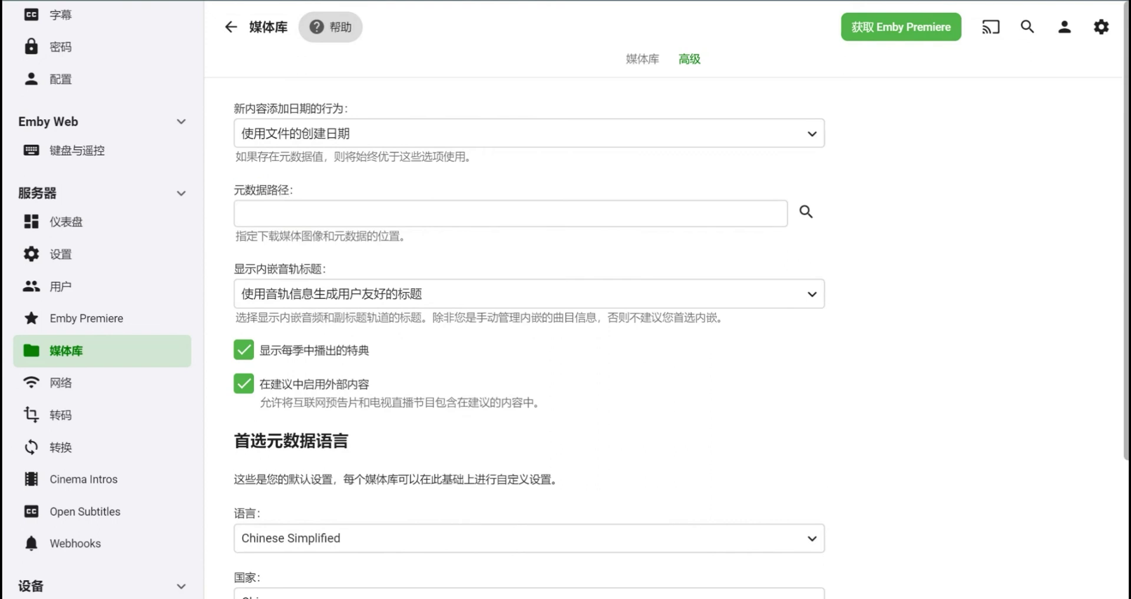
{"action": "scroll", "coordinate": [530, 354], "scroll_direction": "down", "scroll_amount": 1}
{"action": "scroll", "coordinate": [531, 353], "scroll_direction": "up", "scroll_amount": 1}
{"action": "left_click", "coordinate": [283, 190]}
{"action": "left_click_drag", "start_coordinate": [234, 190], "coordinate": [300, 190]}
{"action": "left_click", "coordinate": [300, 190]}
{"action": "left_click", "coordinate": [267, 190]}
{"action": "left_click", "coordinate": [267, 190]}
{"action": "left_click", "coordinate": [267, 190]}
{"action": "left_click", "coordinate": [806, 211]}
{"action": "scroll", "coordinate": [566, 283], "scroll_direction": "down", "scroll_amount": 2}
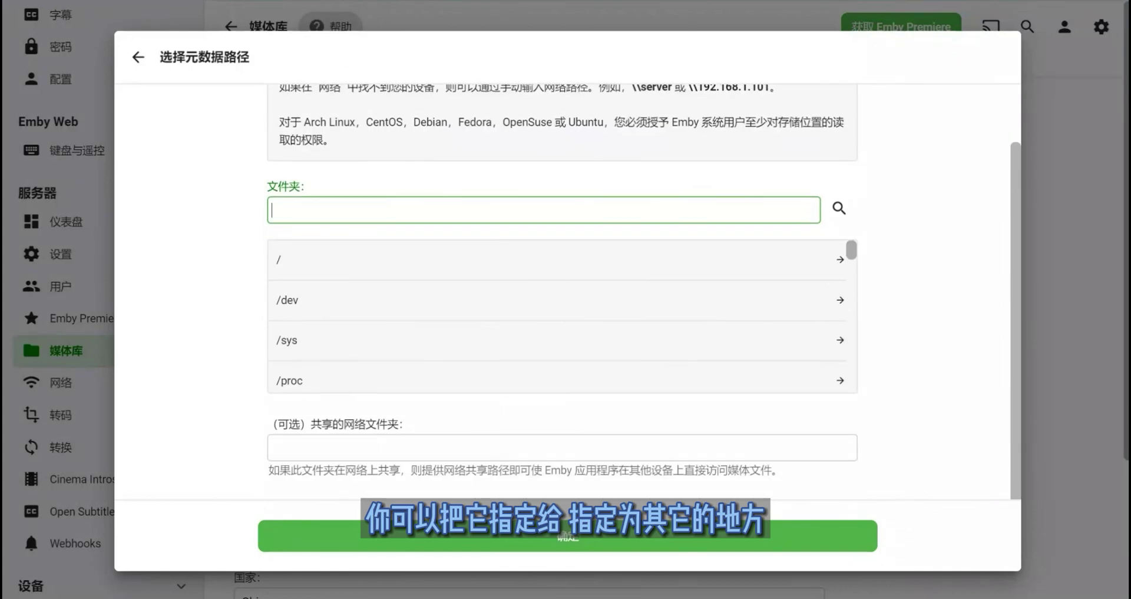
{"action": "scroll", "coordinate": [562, 324], "scroll_direction": "down", "scroll_amount": 2}
{"action": "scroll", "coordinate": [563, 324], "scroll_direction": "up", "scroll_amount": 2}
{"action": "scroll", "coordinate": [565, 283], "scroll_direction": "up", "scroll_amount": 2}
{"action": "left_click", "coordinate": [138, 57]}
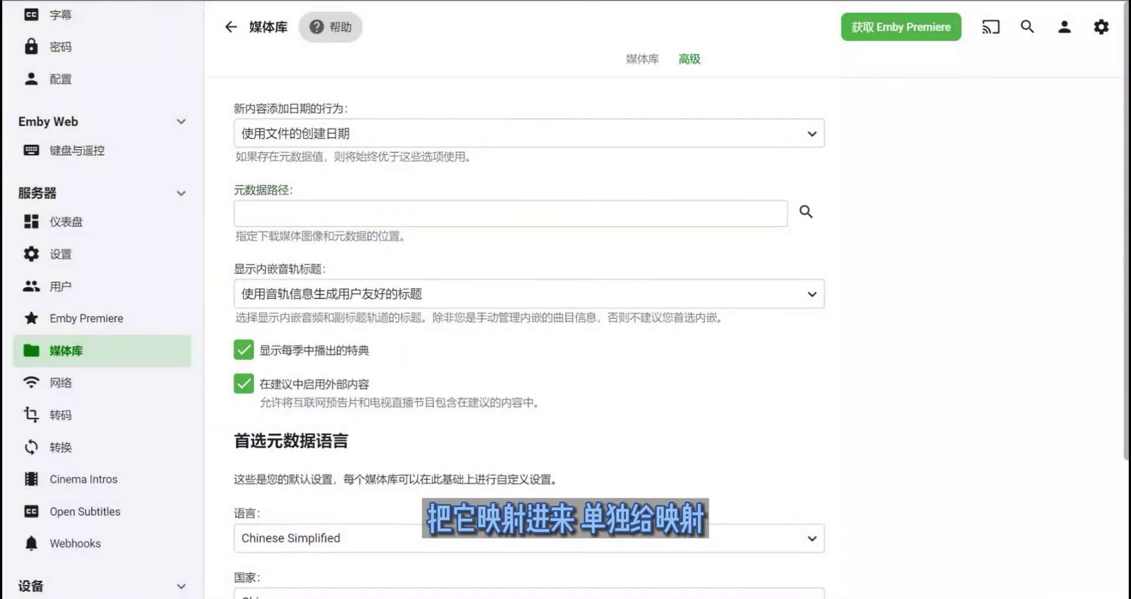
{"action": "scroll", "coordinate": [530, 353], "scroll_direction": "down", "scroll_amount": 2}
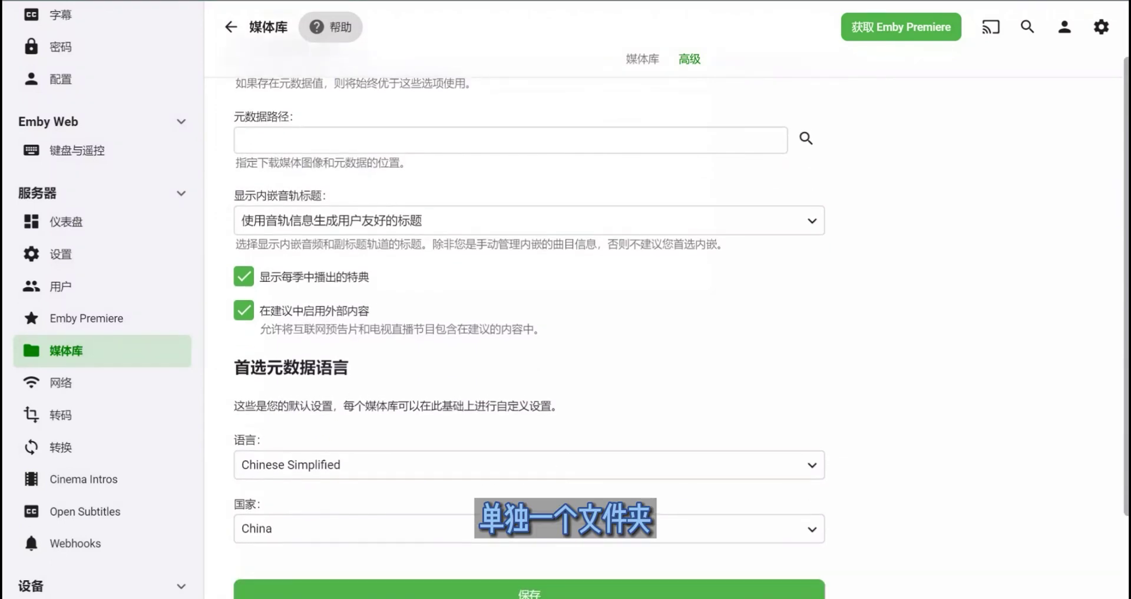
{"action": "scroll", "coordinate": [531, 354], "scroll_direction": "up", "scroll_amount": 2}
{"action": "scroll", "coordinate": [101, 295], "scroll_direction": "up", "scroll_amount": 1}
{"action": "scroll", "coordinate": [101, 295], "scroll_direction": "down", "scroll_amount": 2}
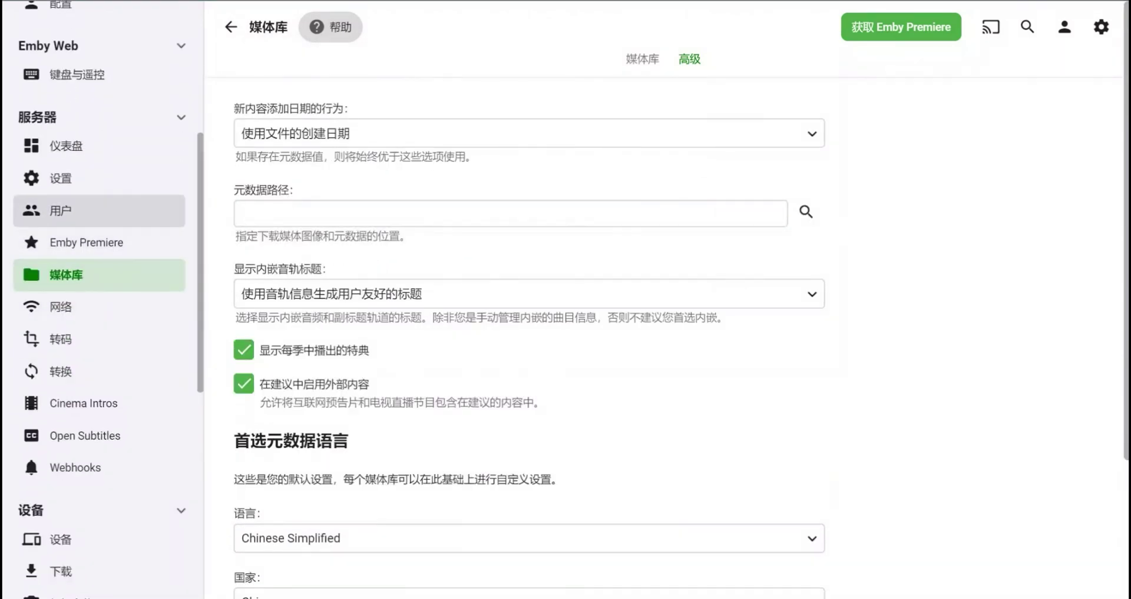
{"action": "left_click", "coordinate": [59, 210]}
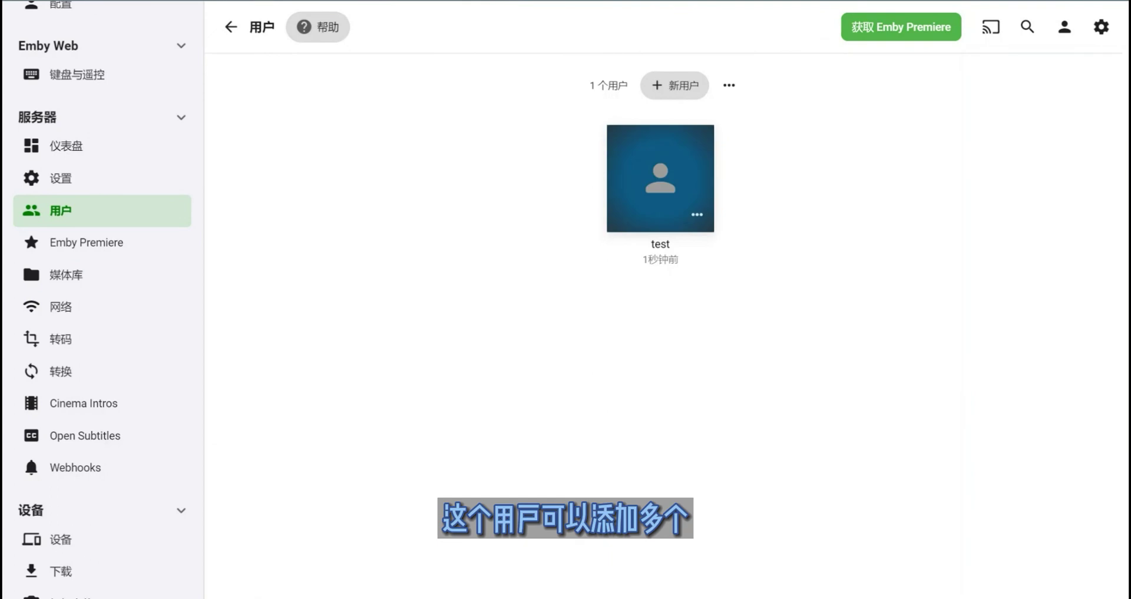
- Review the user's access and permission settings
{"action": "left_click", "coordinate": [660, 178]}
{"action": "scroll", "coordinate": [531, 324], "scroll_direction": "down", "scroll_amount": 7}
{"action": "scroll", "coordinate": [531, 325], "scroll_direction": "down", "scroll_amount": 10}
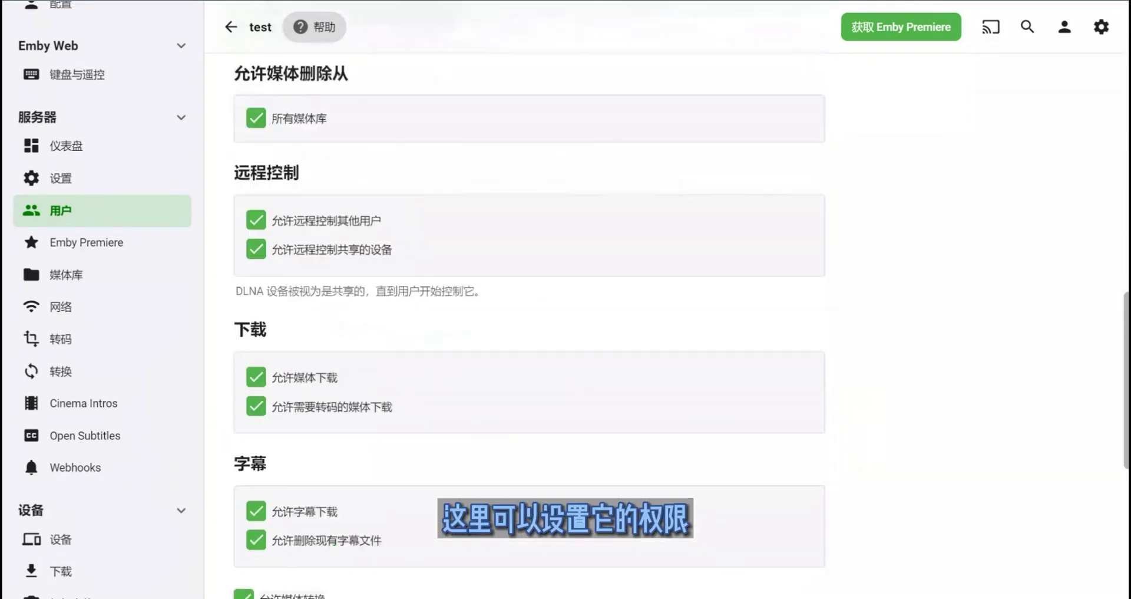
{"action": "scroll", "coordinate": [530, 324], "scroll_direction": "up", "scroll_amount": 4}
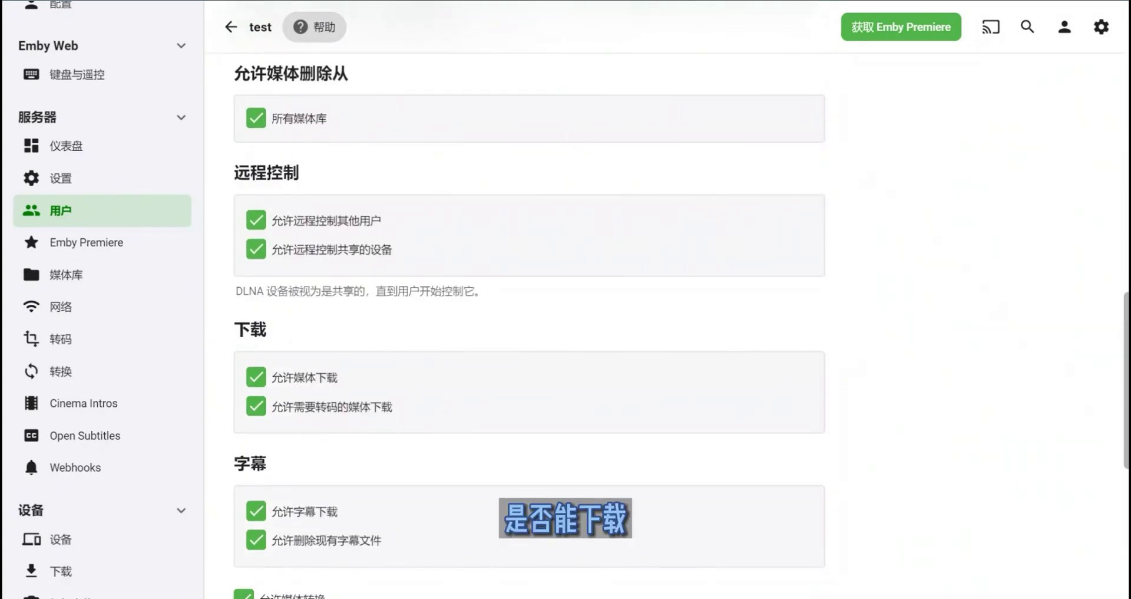
{"action": "scroll", "coordinate": [530, 324], "scroll_direction": "up", "scroll_amount": 12}
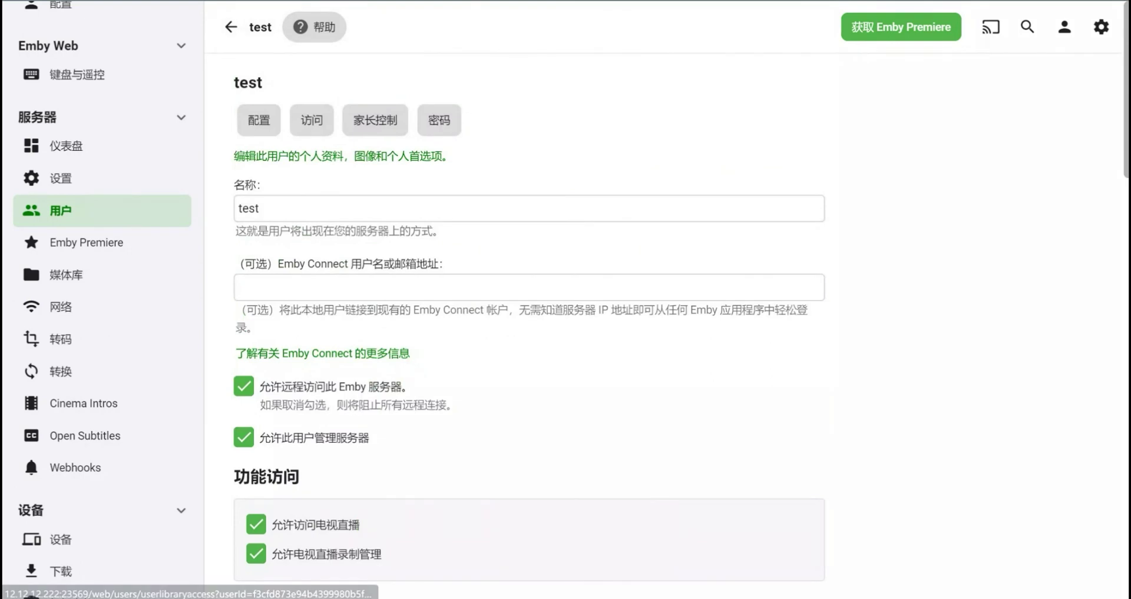
- Go to the user's profile and password settings pages
{"action": "left_click", "coordinate": [1065, 27]}
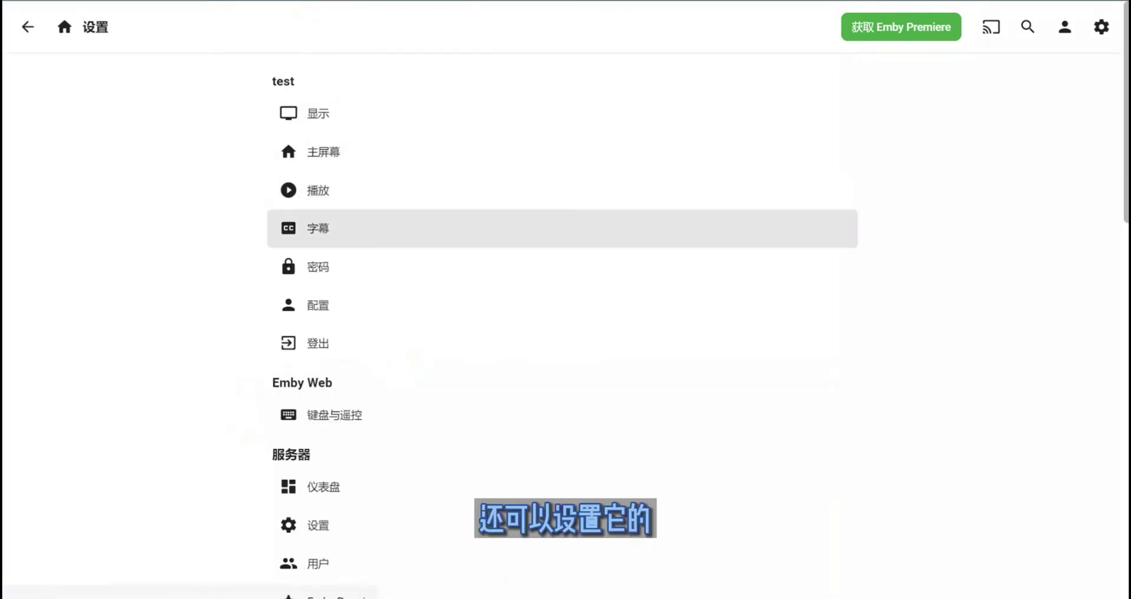
{"action": "left_click", "coordinate": [321, 303]}
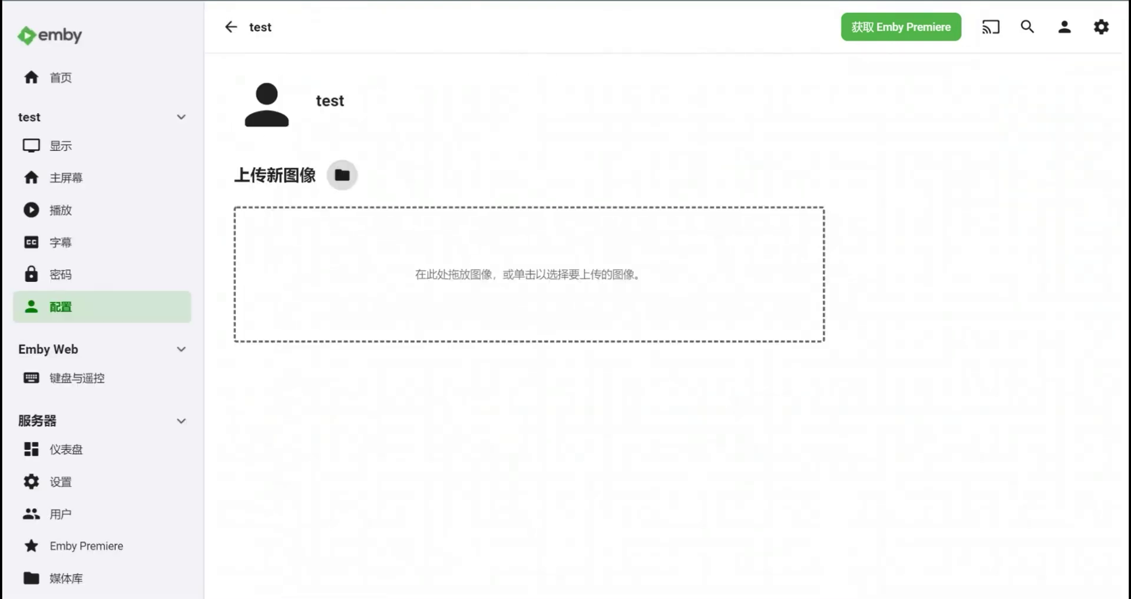
{"action": "left_click", "coordinate": [60, 274]}
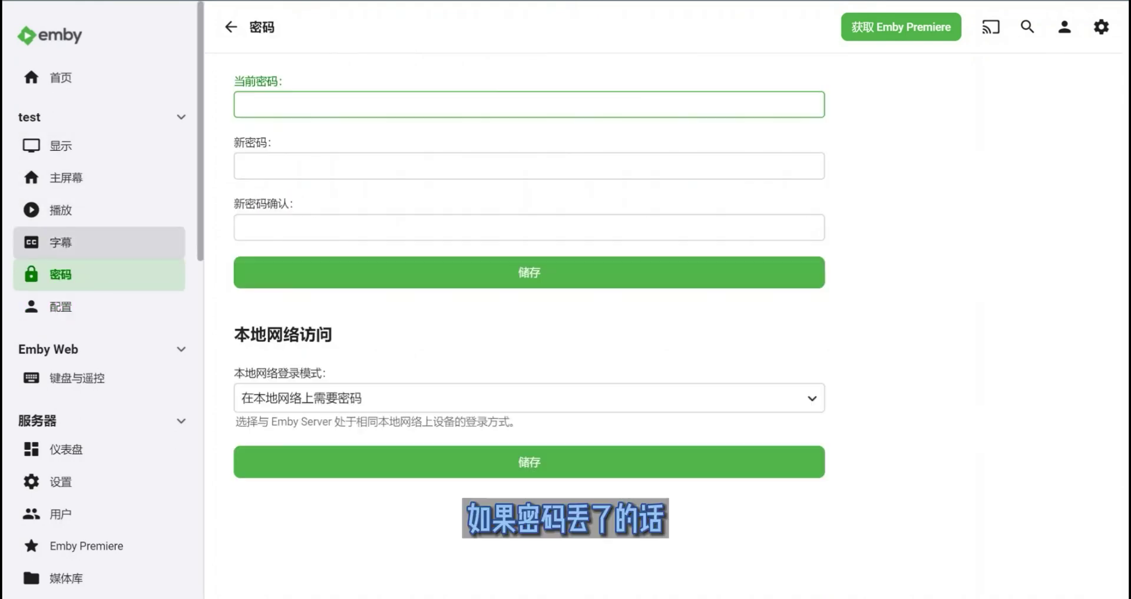
{"action": "left_click", "coordinate": [530, 166]}
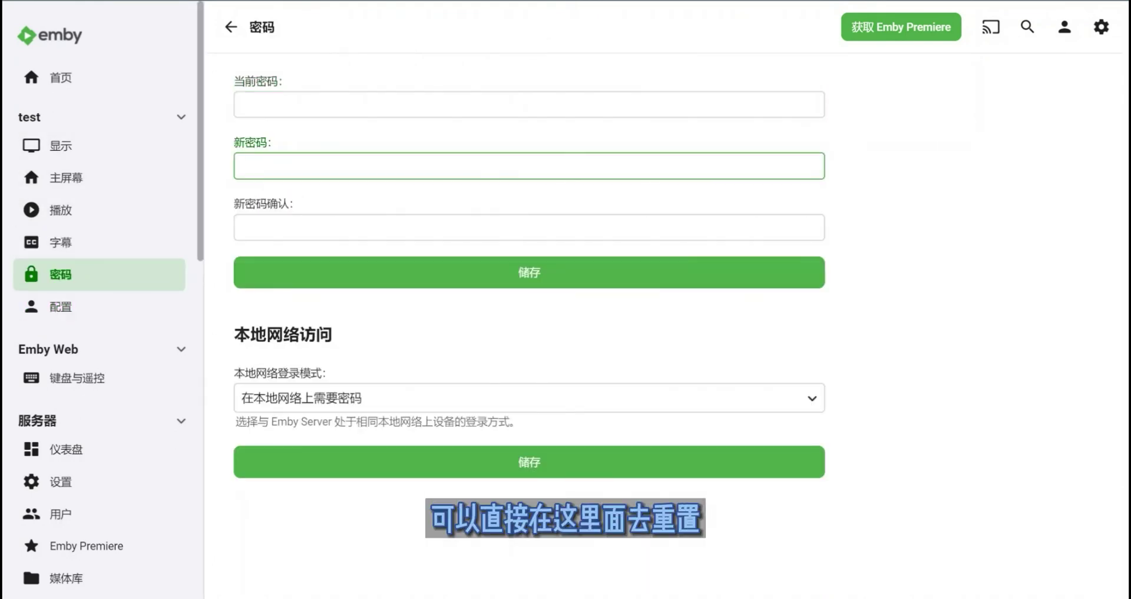
- Review subtitle preferences: 任意语言, 默认 mode, 正常 size, White text
{"action": "left_click", "coordinate": [60, 242]}
{"action": "left_click", "coordinate": [530, 104]}
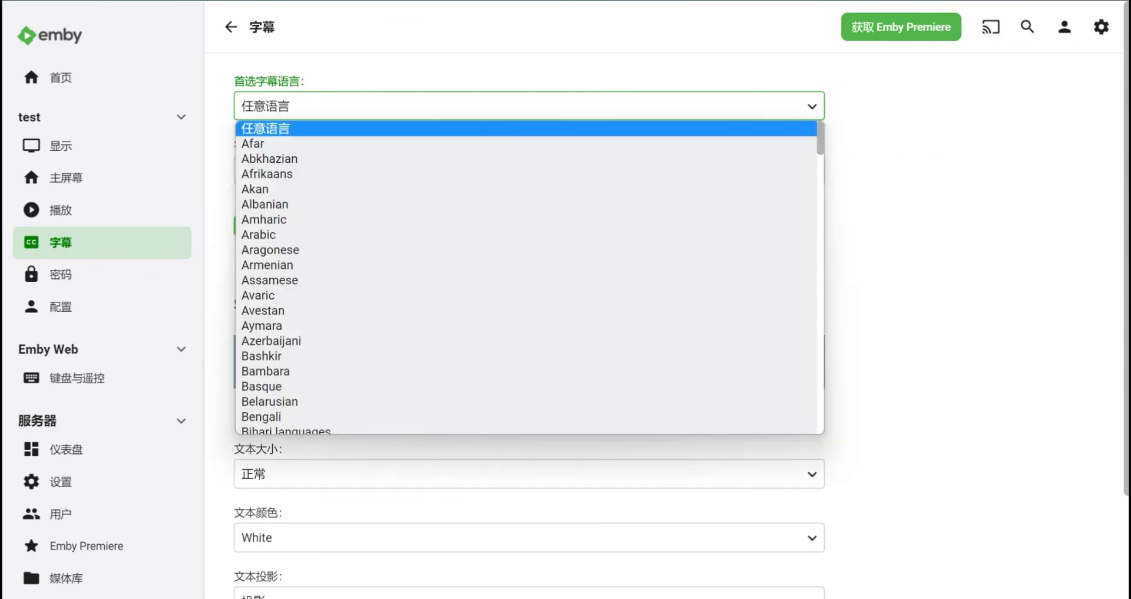
{"action": "left_click", "coordinate": [530, 104]}
{"action": "scroll", "coordinate": [530, 295], "scroll_direction": "down", "scroll_amount": 2}
{"action": "scroll", "coordinate": [530, 294], "scroll_direction": "up", "scroll_amount": 3}
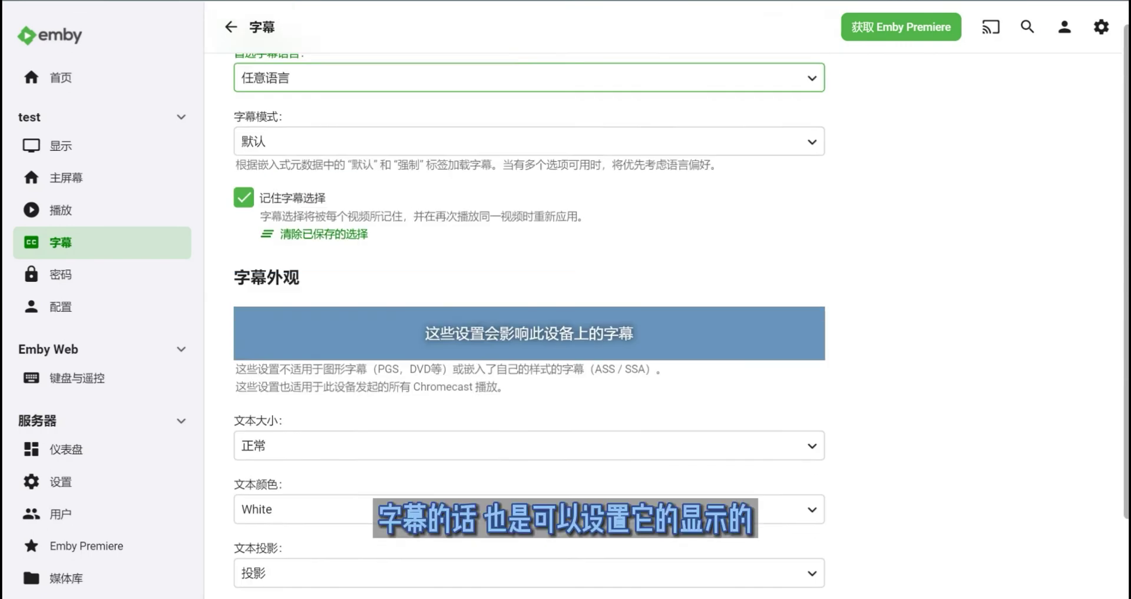